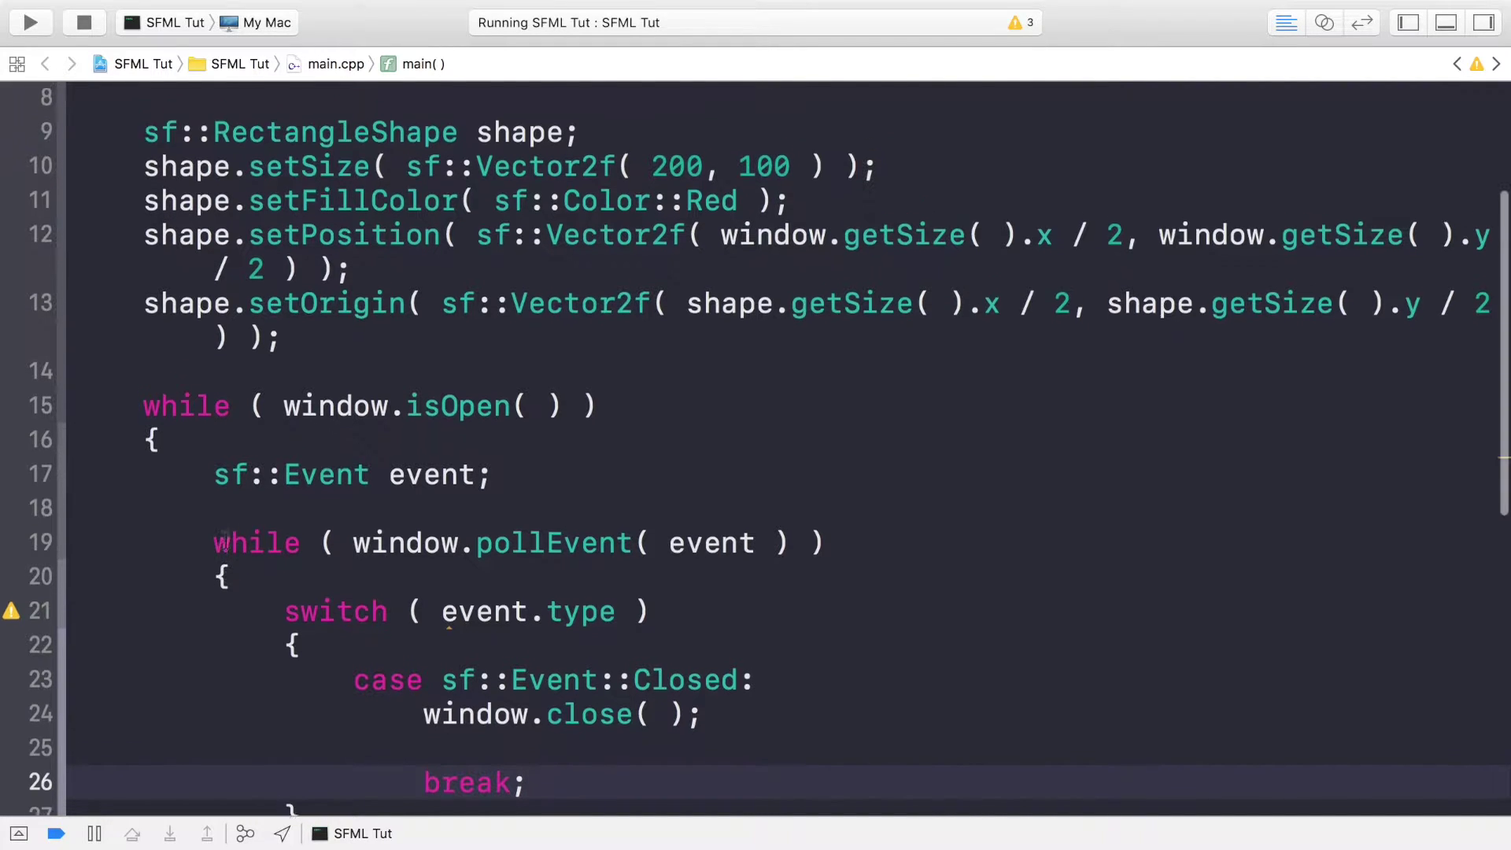
scroll(225, 555, "up", 1)
mouse_move(283, 397)
left_mouse_down()
mouse_move(144, 154)
mouse_move(297, 366)
left_mouse_up()
Highlight the RectangleShape setup on lines 9–13, then view the running Awesome Game window
left_click(144, 154)
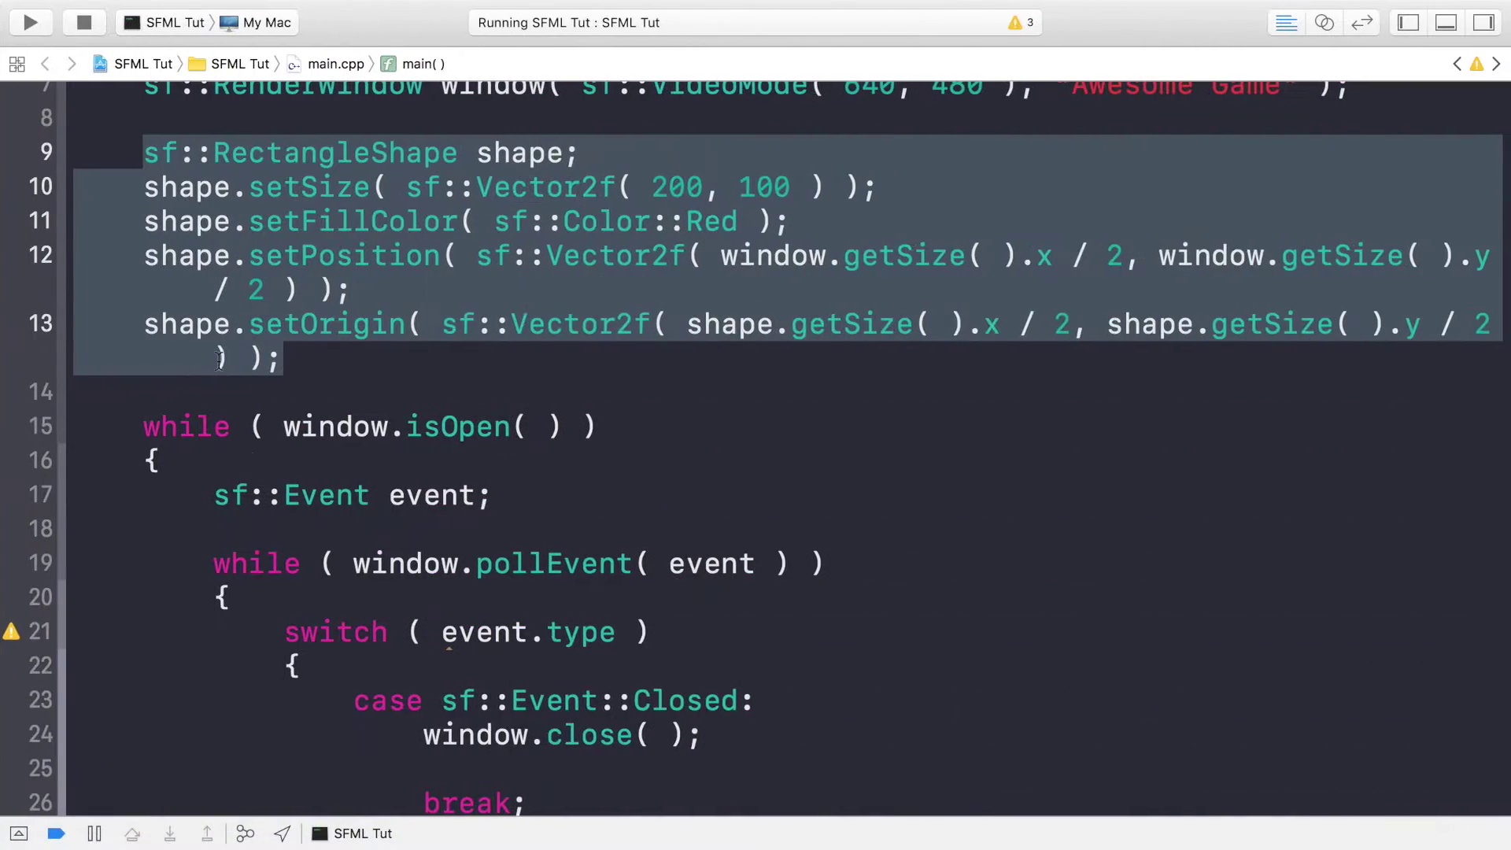
key("ctrl+Left")
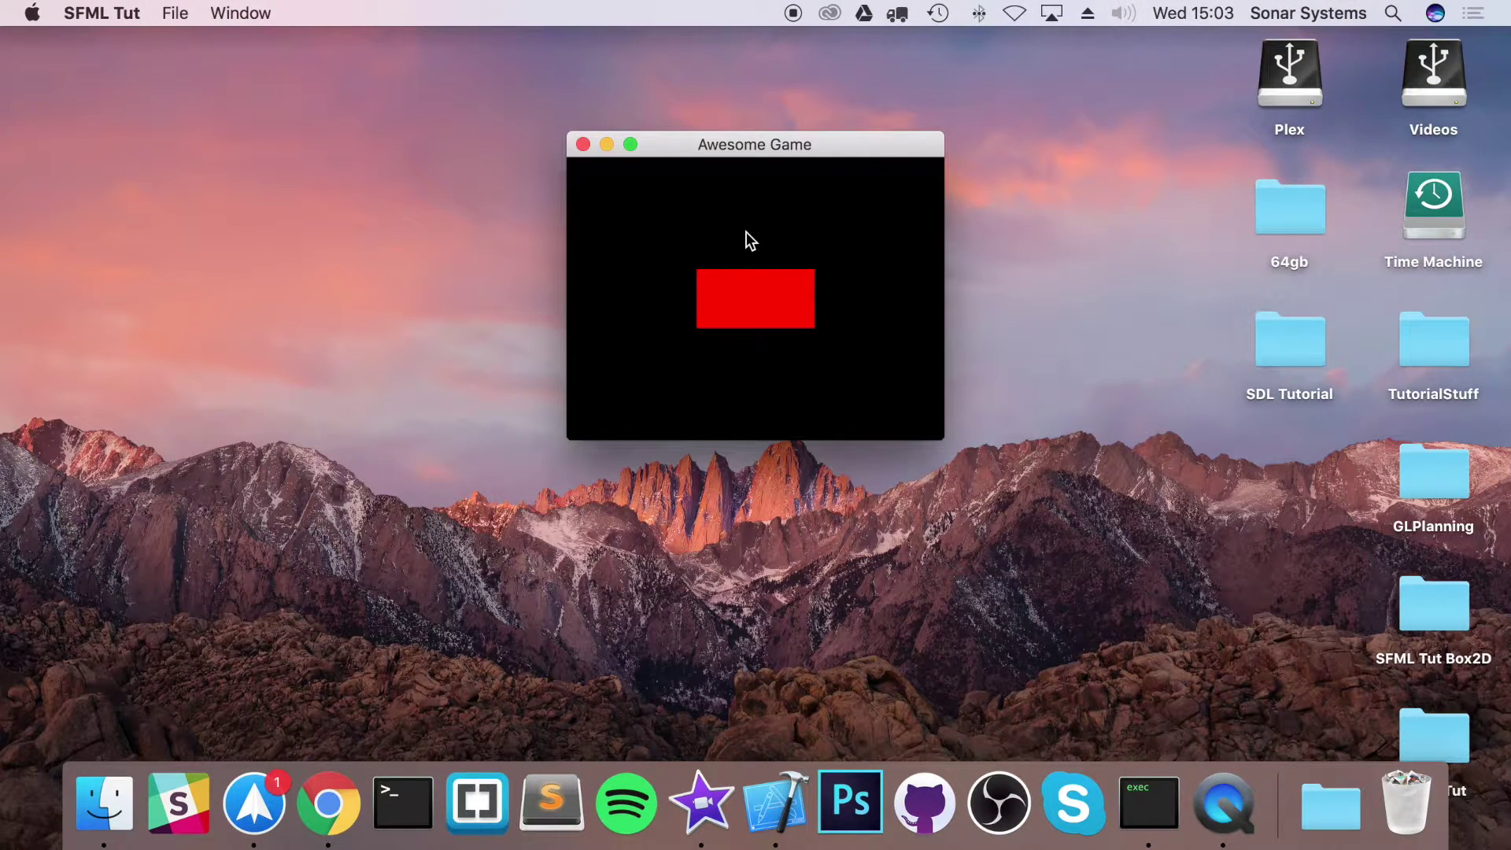
Switch from the Awesome Game window back to main.cpp in Xcode
key("ctrl+Right")
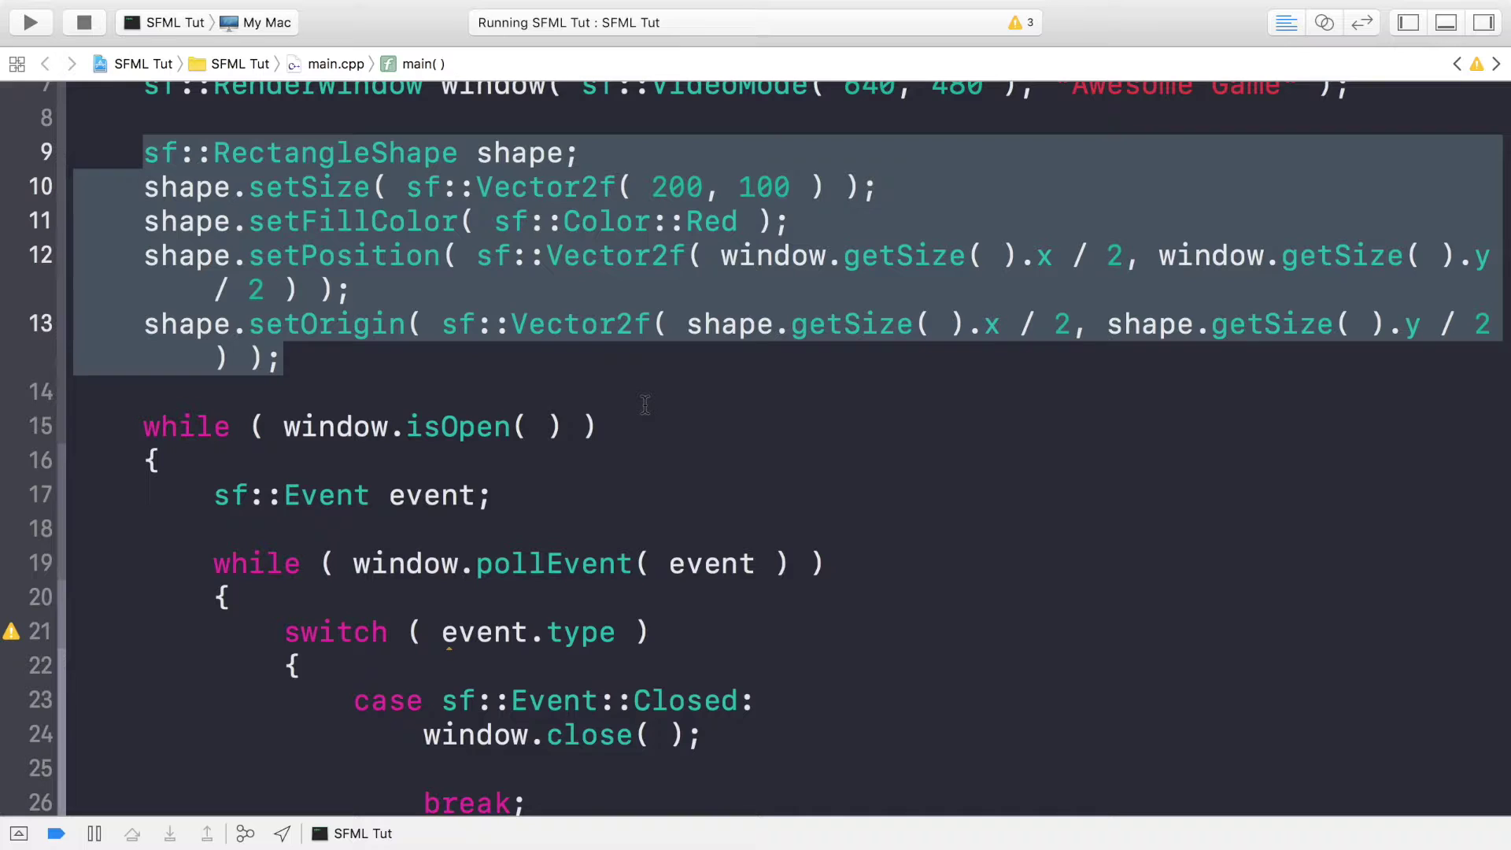
scroll(644, 406, "down", 2)
left_click(644, 405)
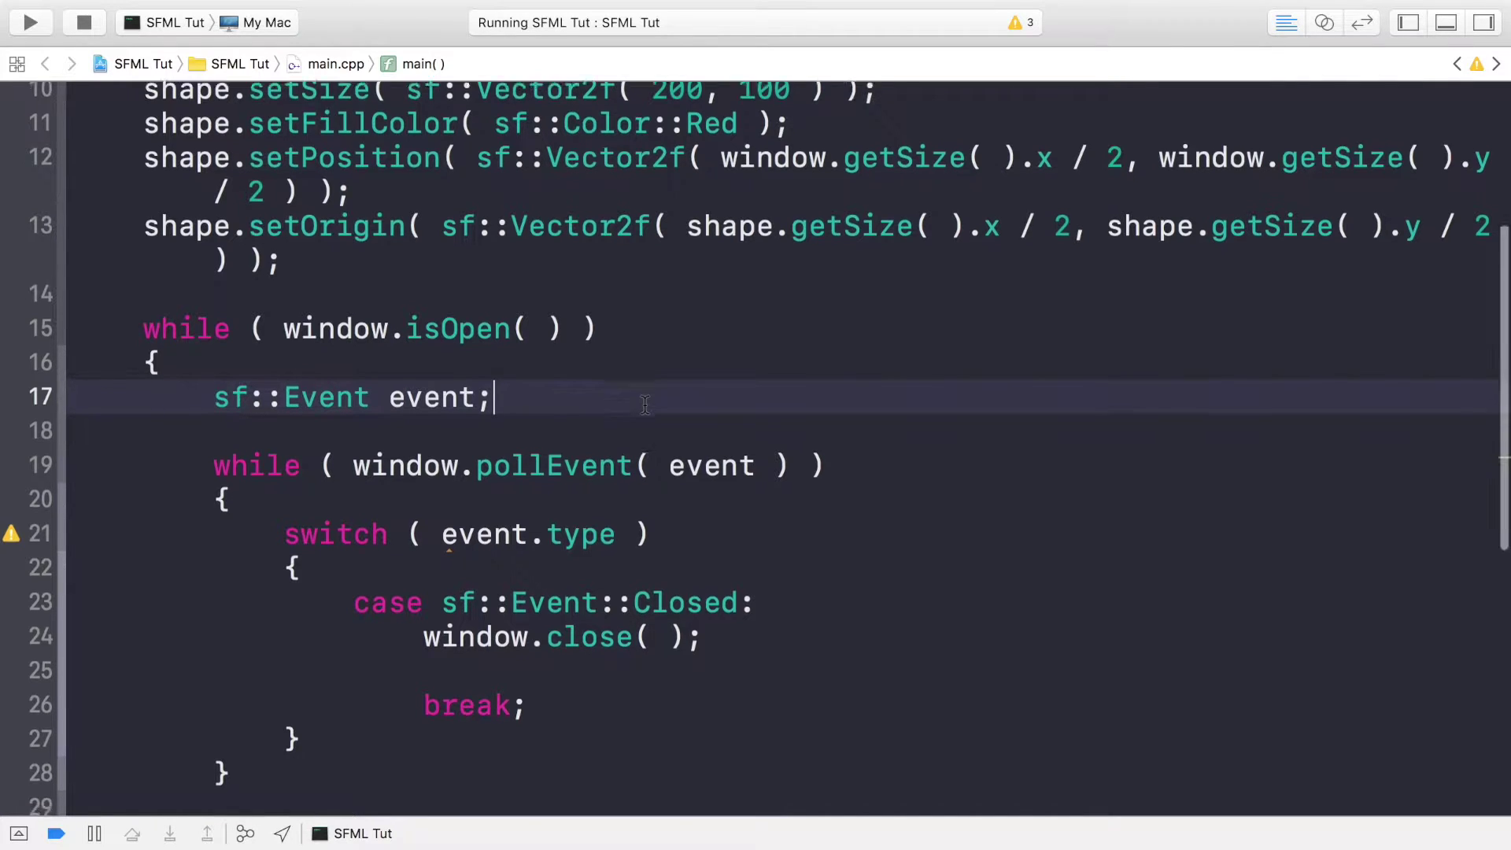
scroll(644, 407, "down", 5)
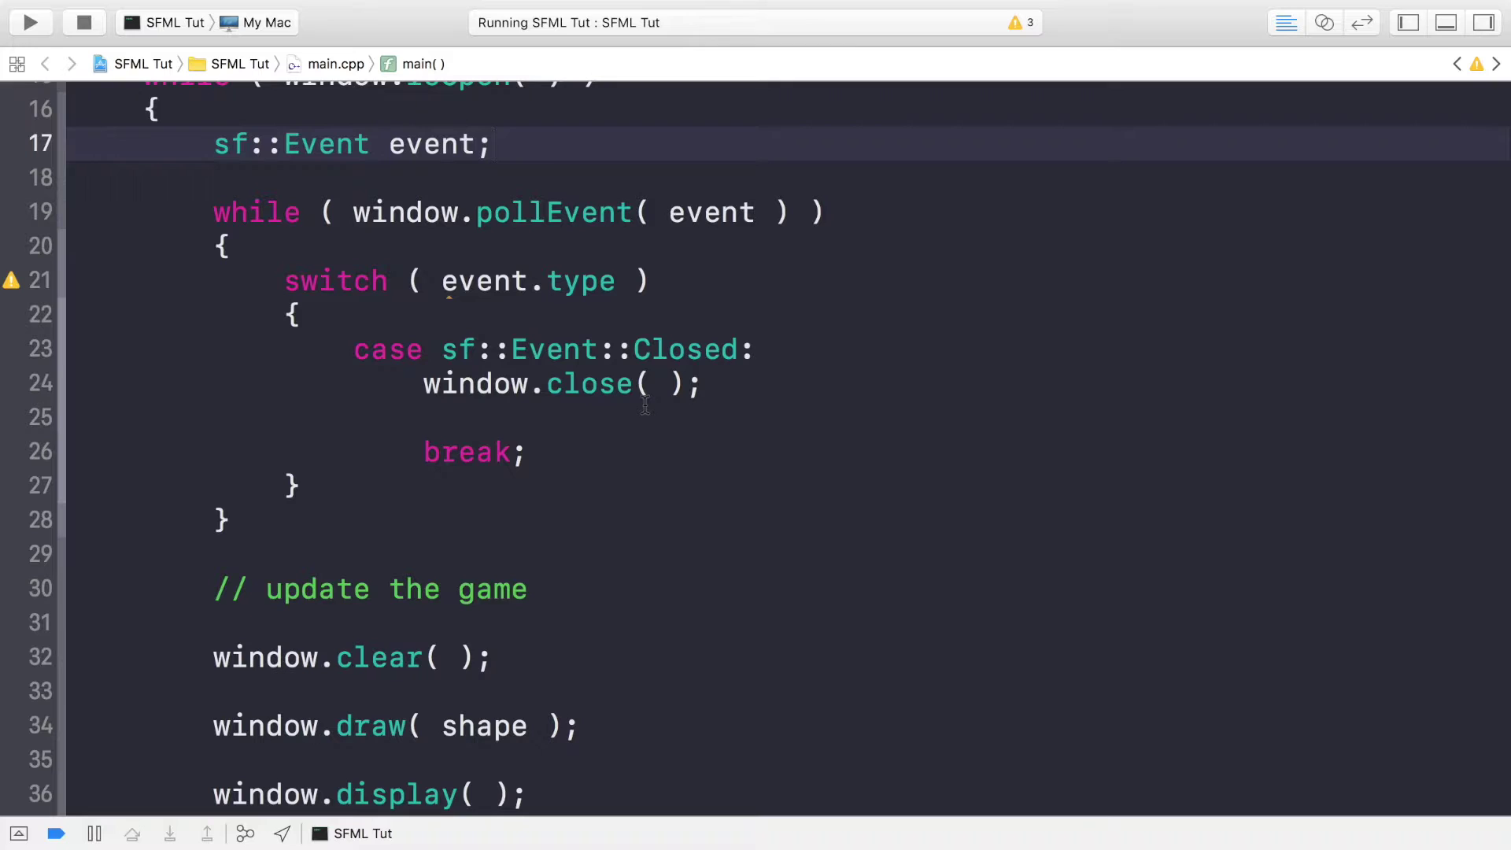
left_click(460, 505)
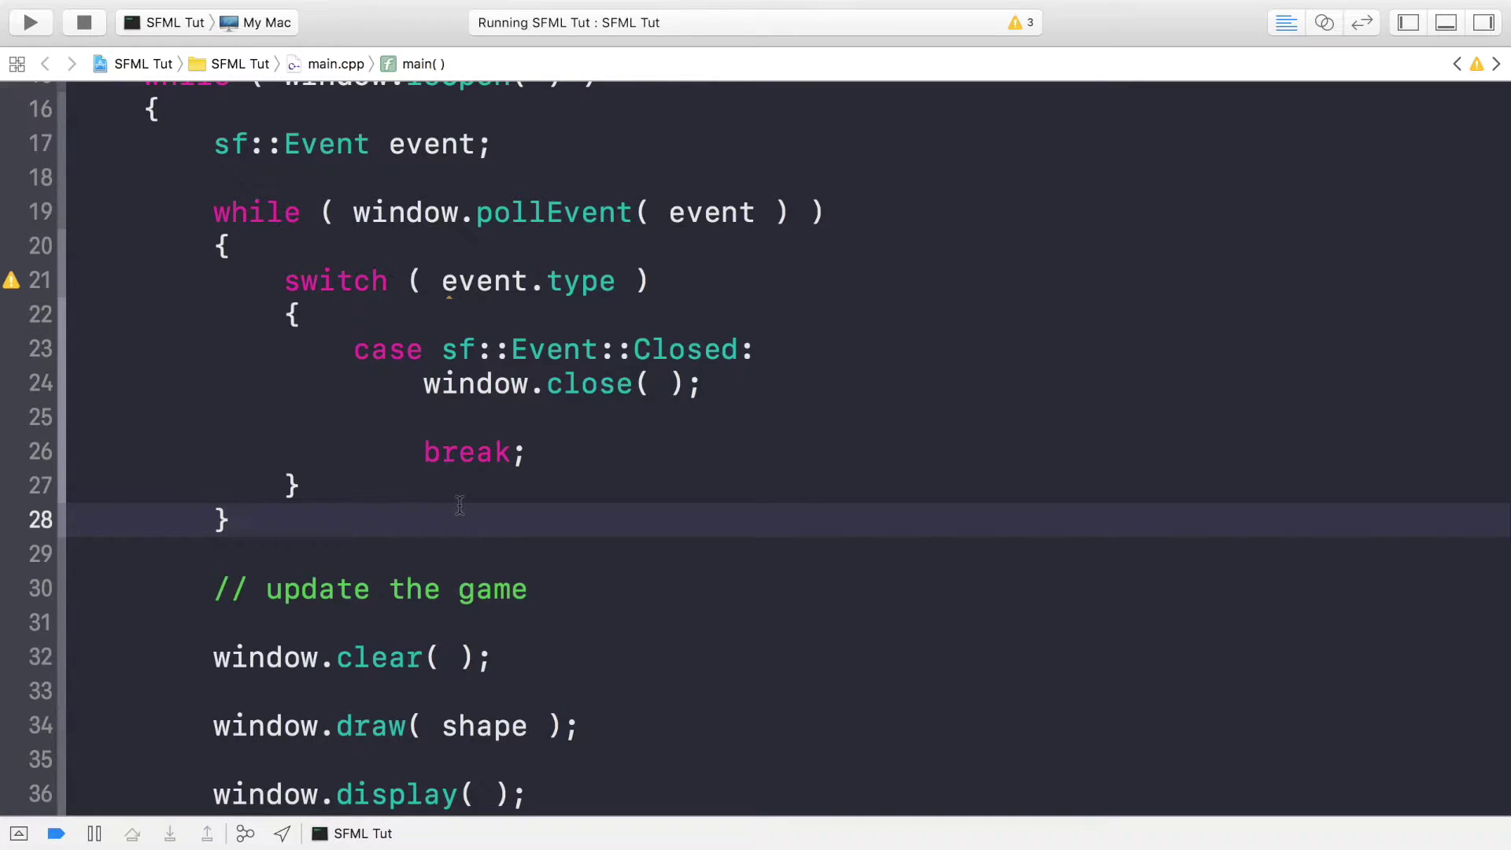
key("Return")
key("Return")
type("if ()")
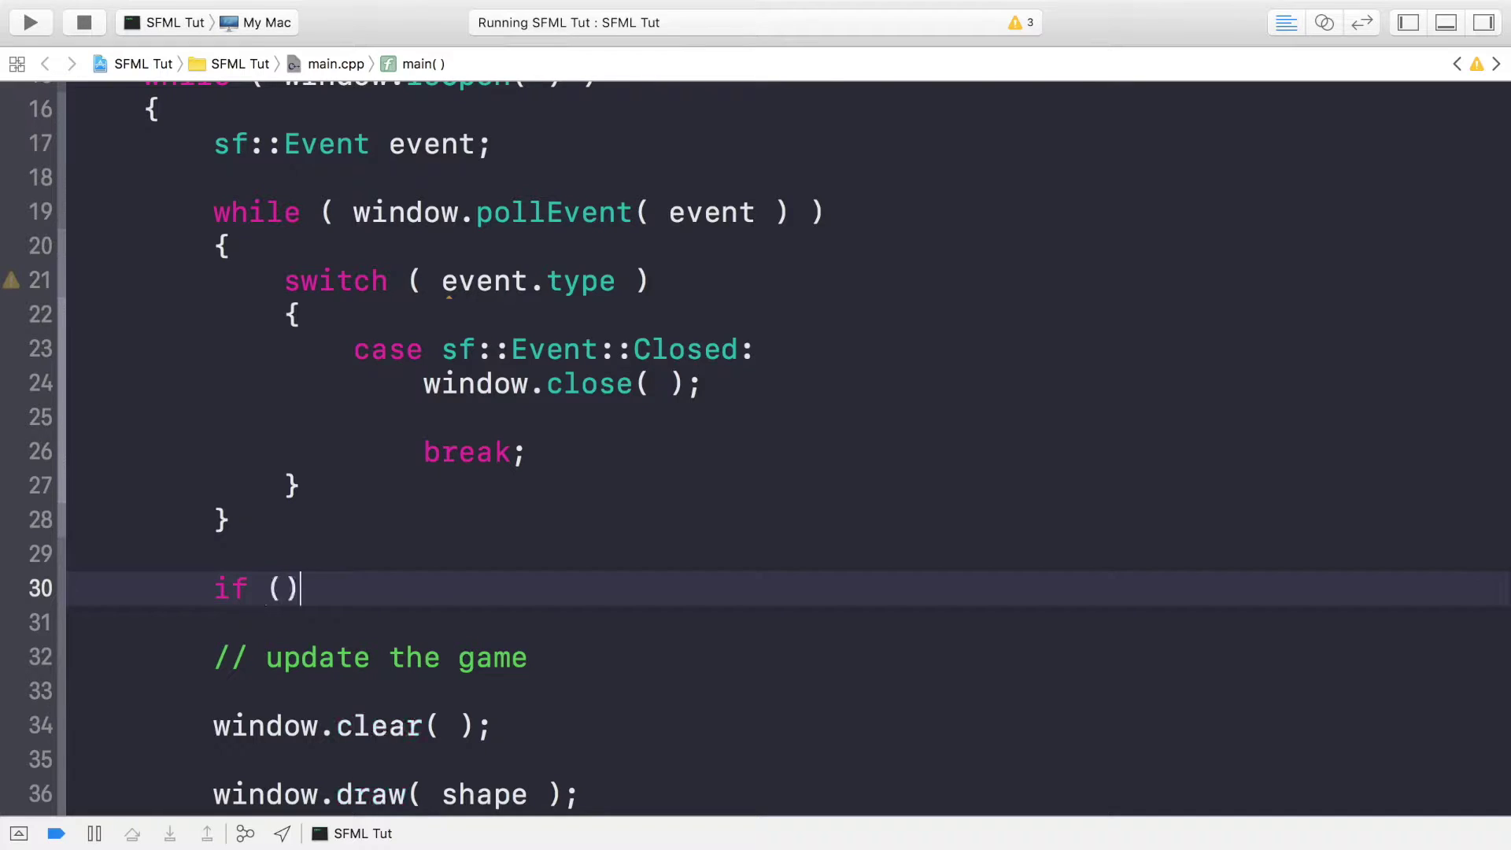
Write sf::Keyboard::Key::Left inside the new if's parentheses using autocomplete
key("Left")
key("Left")
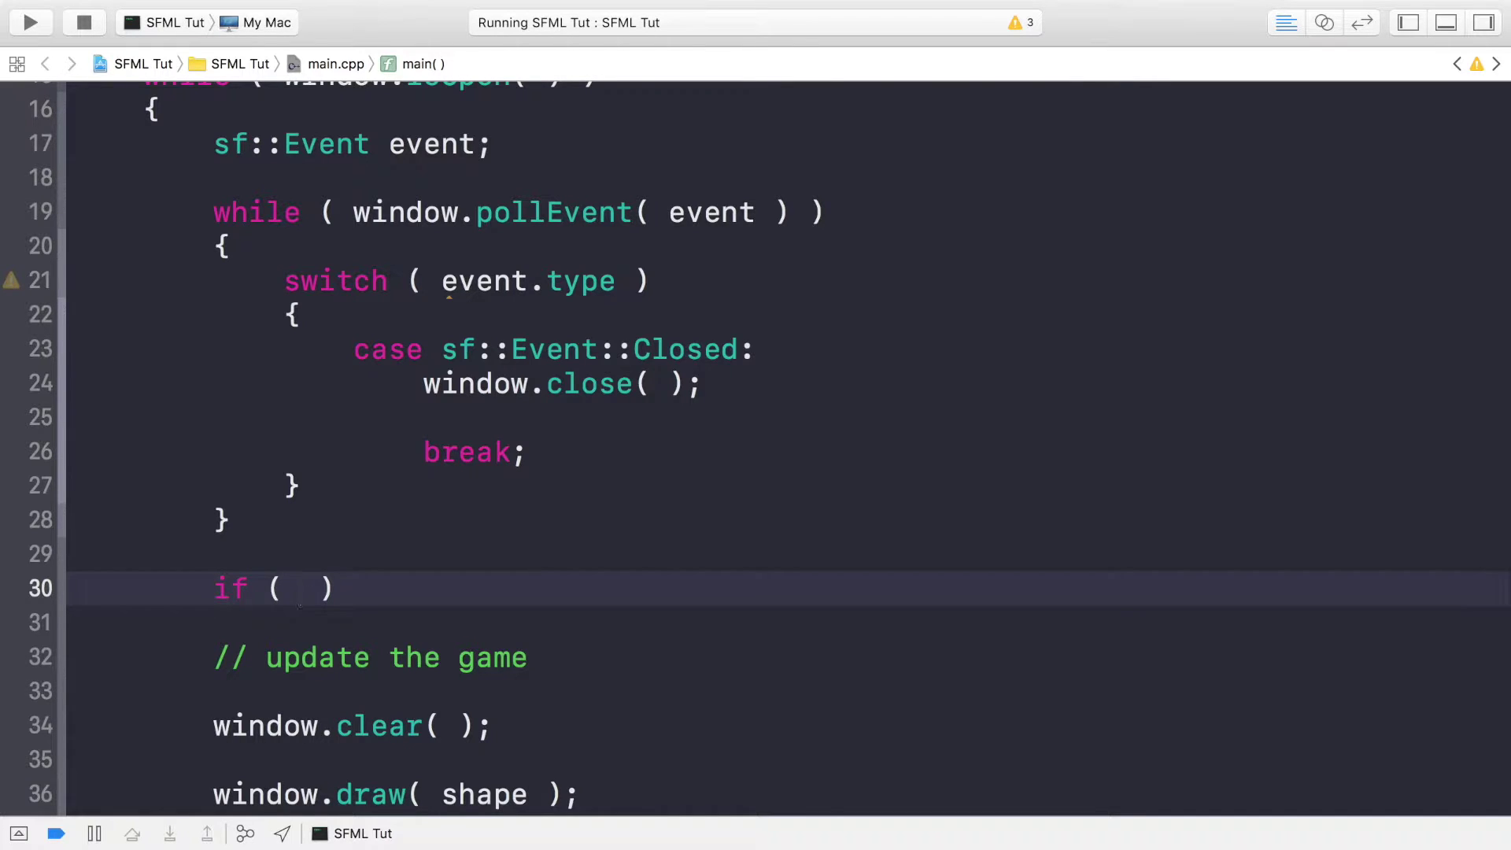
type("sf::le")
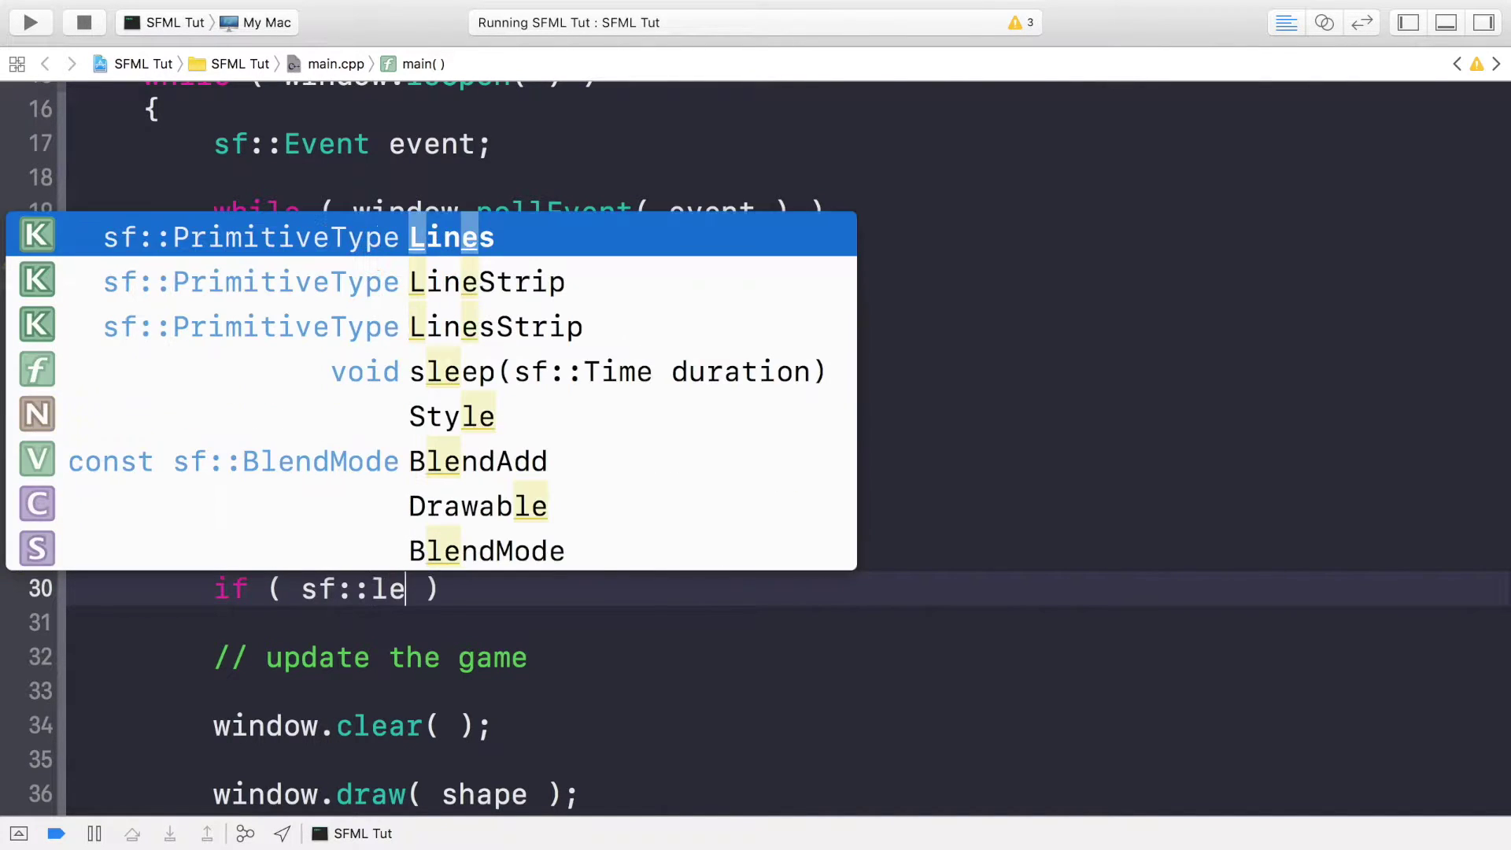
key("BackSpace")
key("BackSpace")
type("ke")
key("Tab")
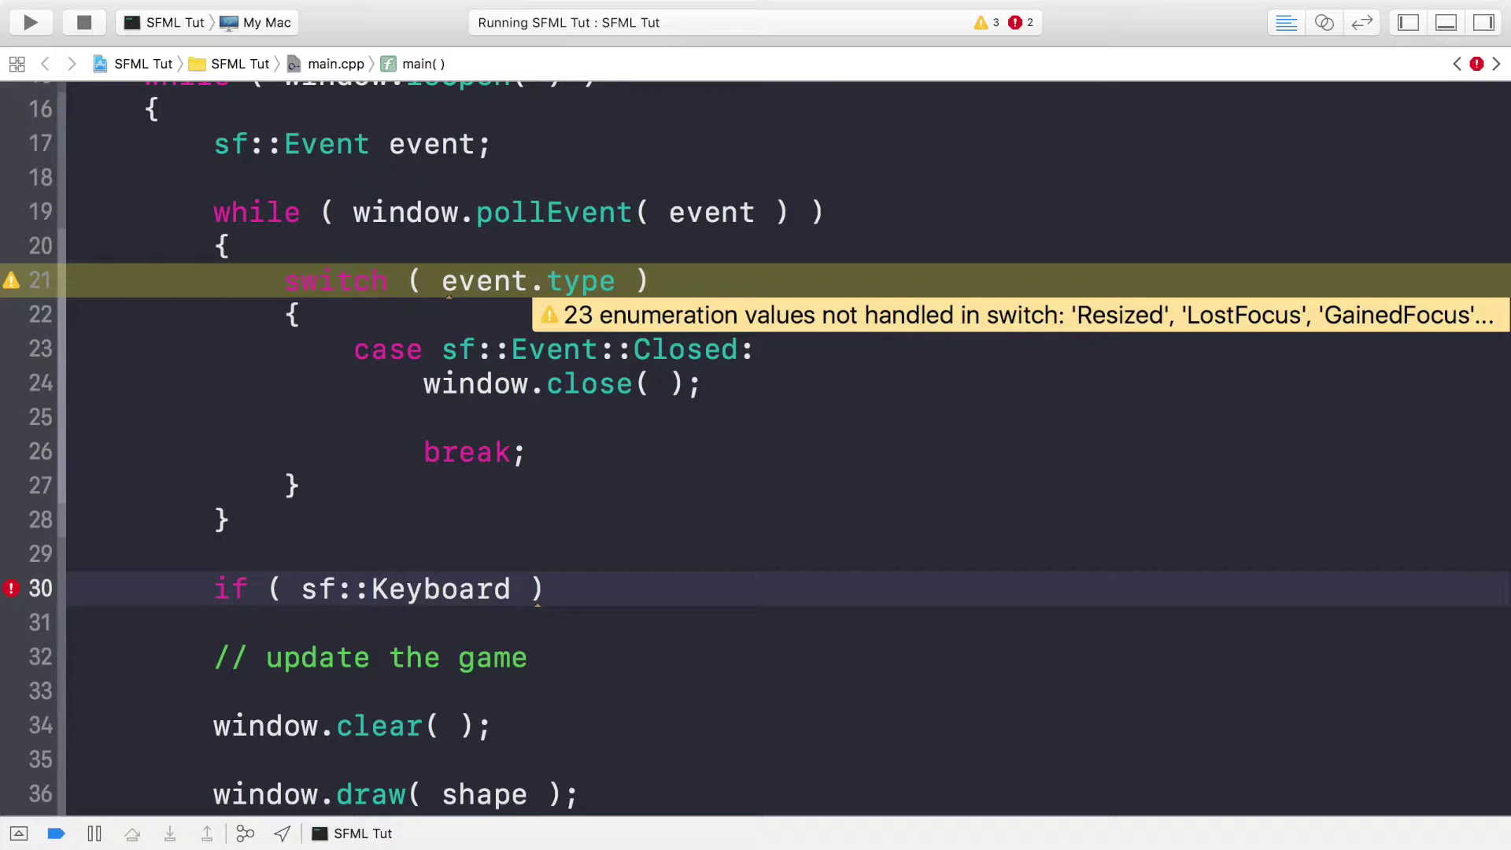
key("Down")
key("Up")
type("::ky")
key("Tab")
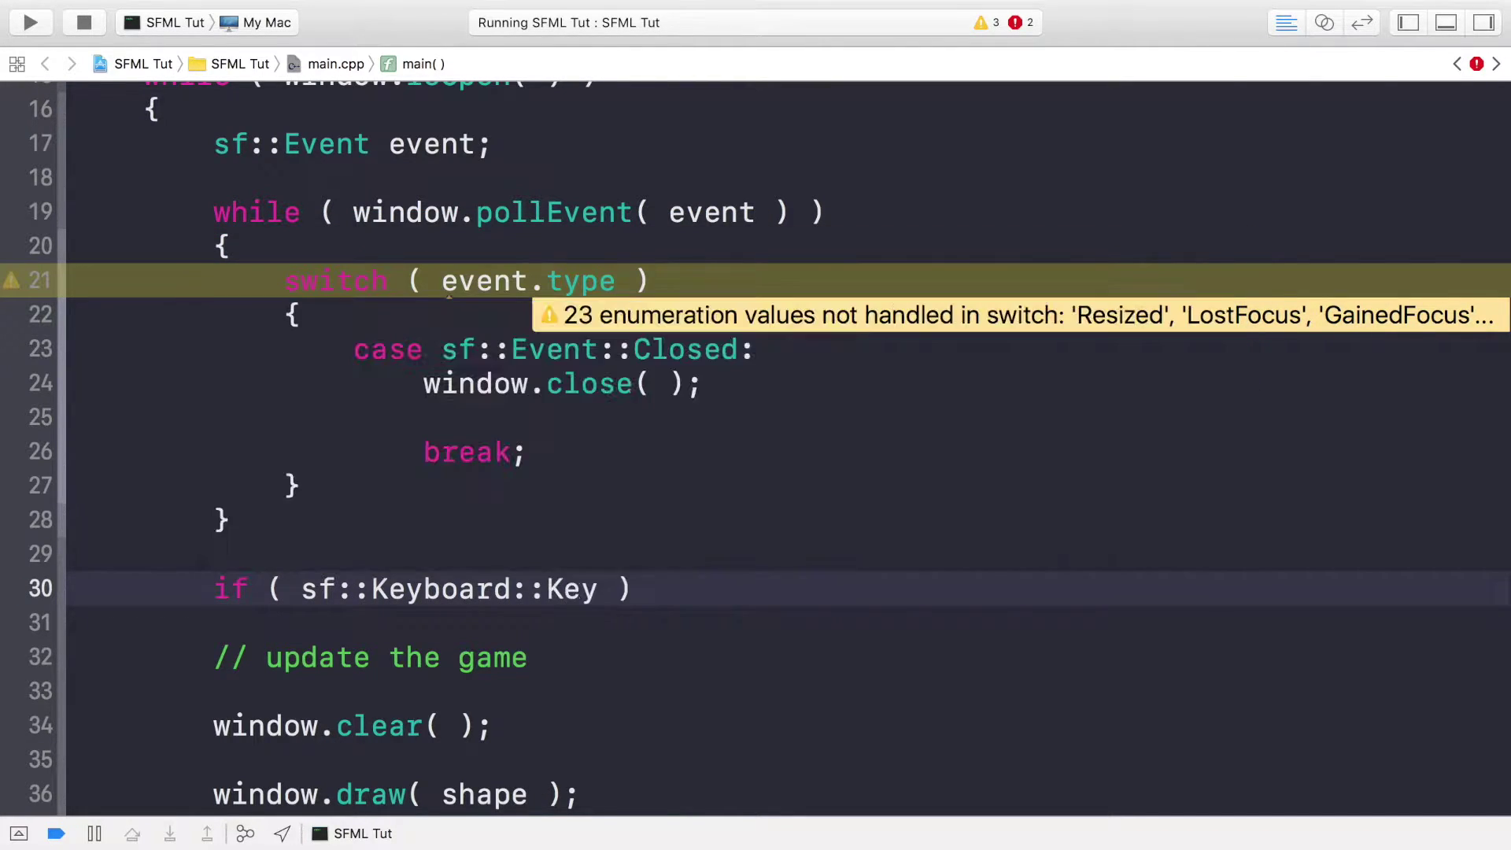
type("::l")
key("Tab")
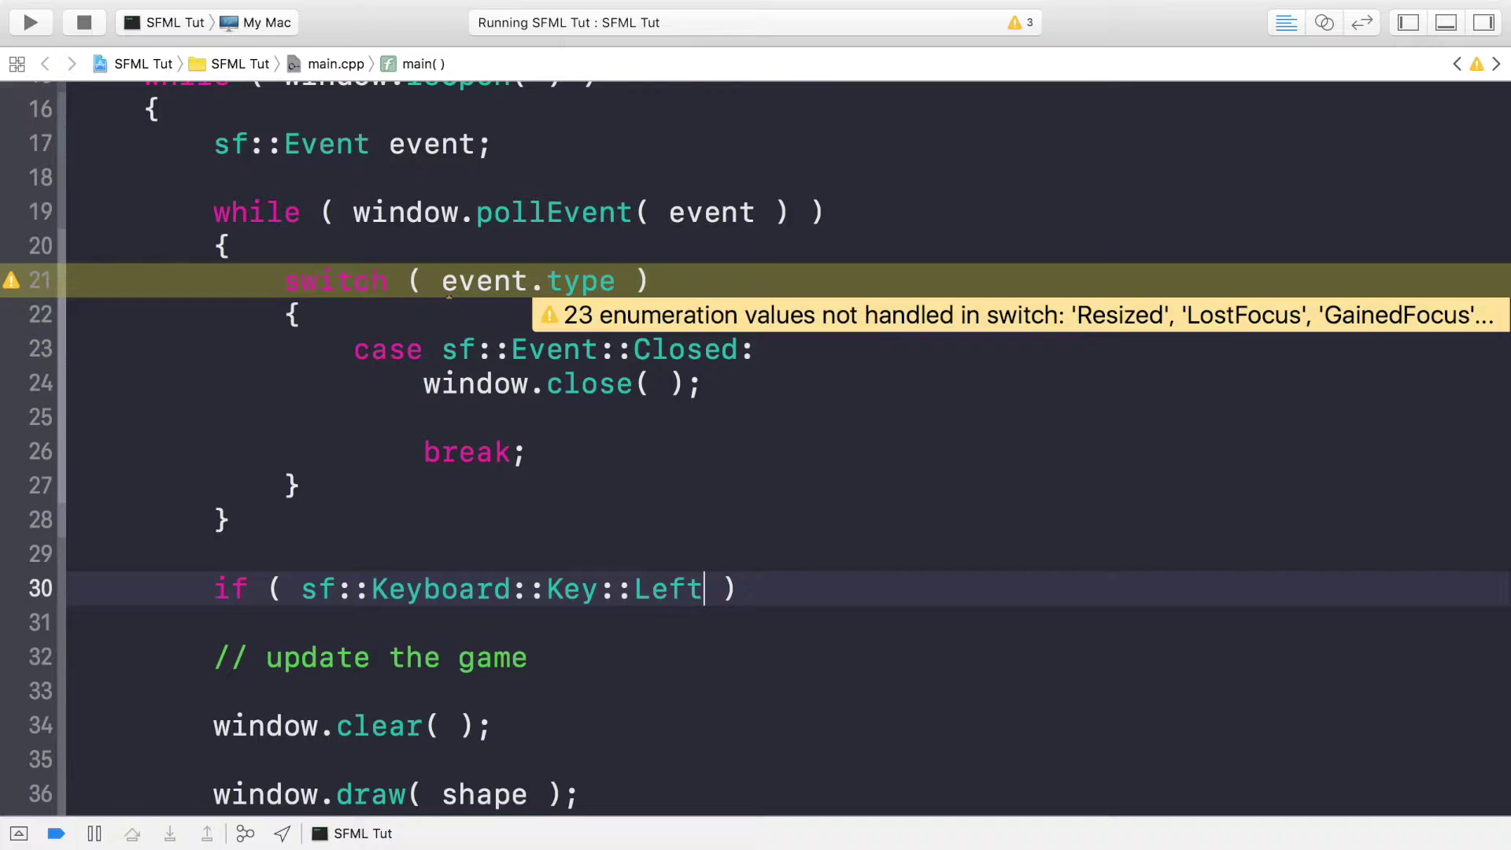
Wrap the key in sf::Keyboard::isKeyPressed( ), with spaces inside the parentheses
key("alt+Left")
key("alt+Left")
key("alt+Left")
key("alt+Left")
key("alt+Right")
key("Right")
key("Right")
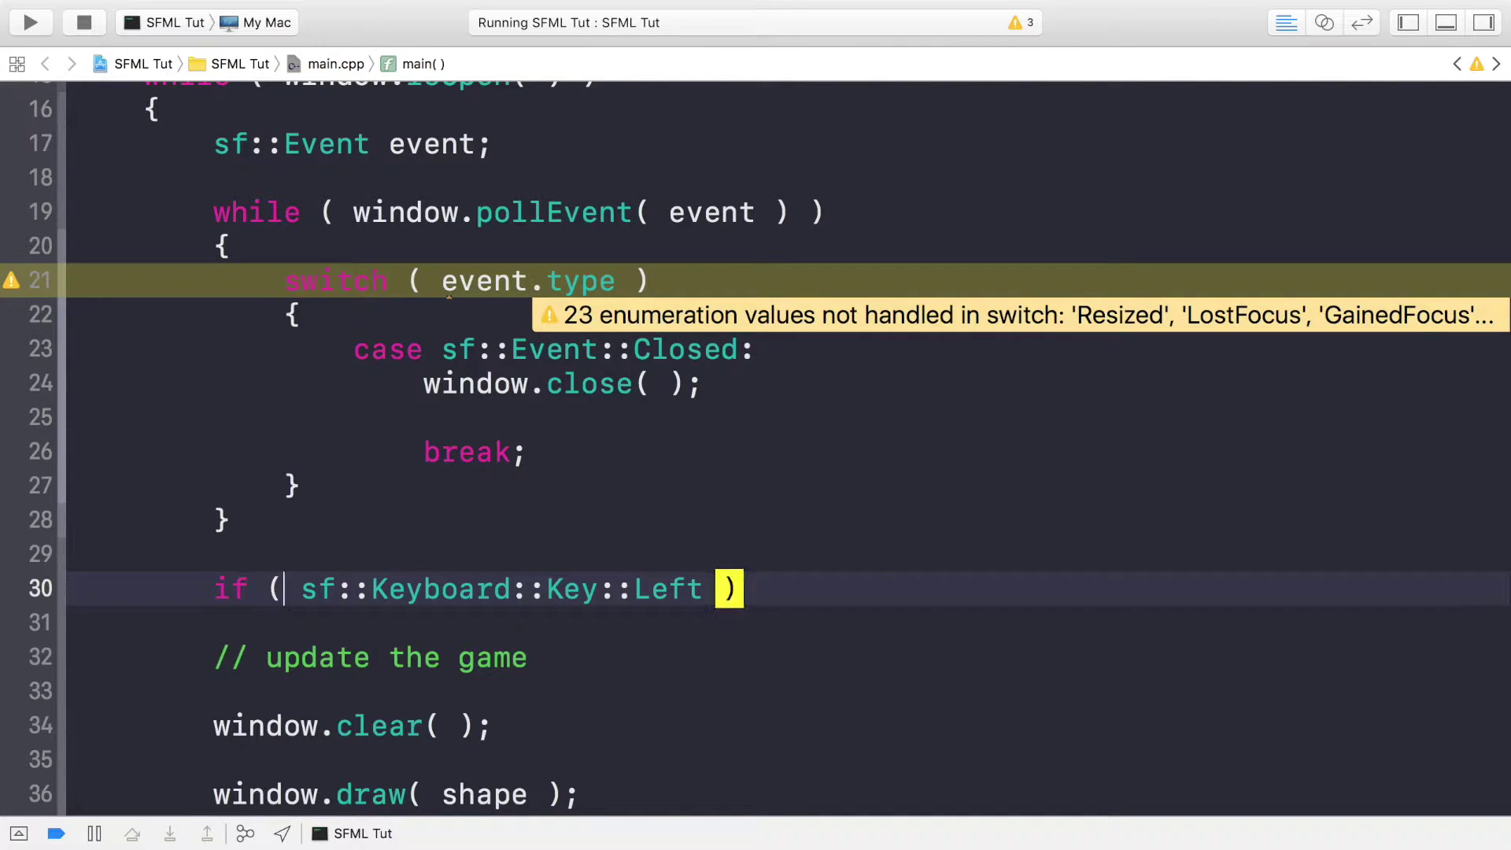
key("Left")
type("sf::")
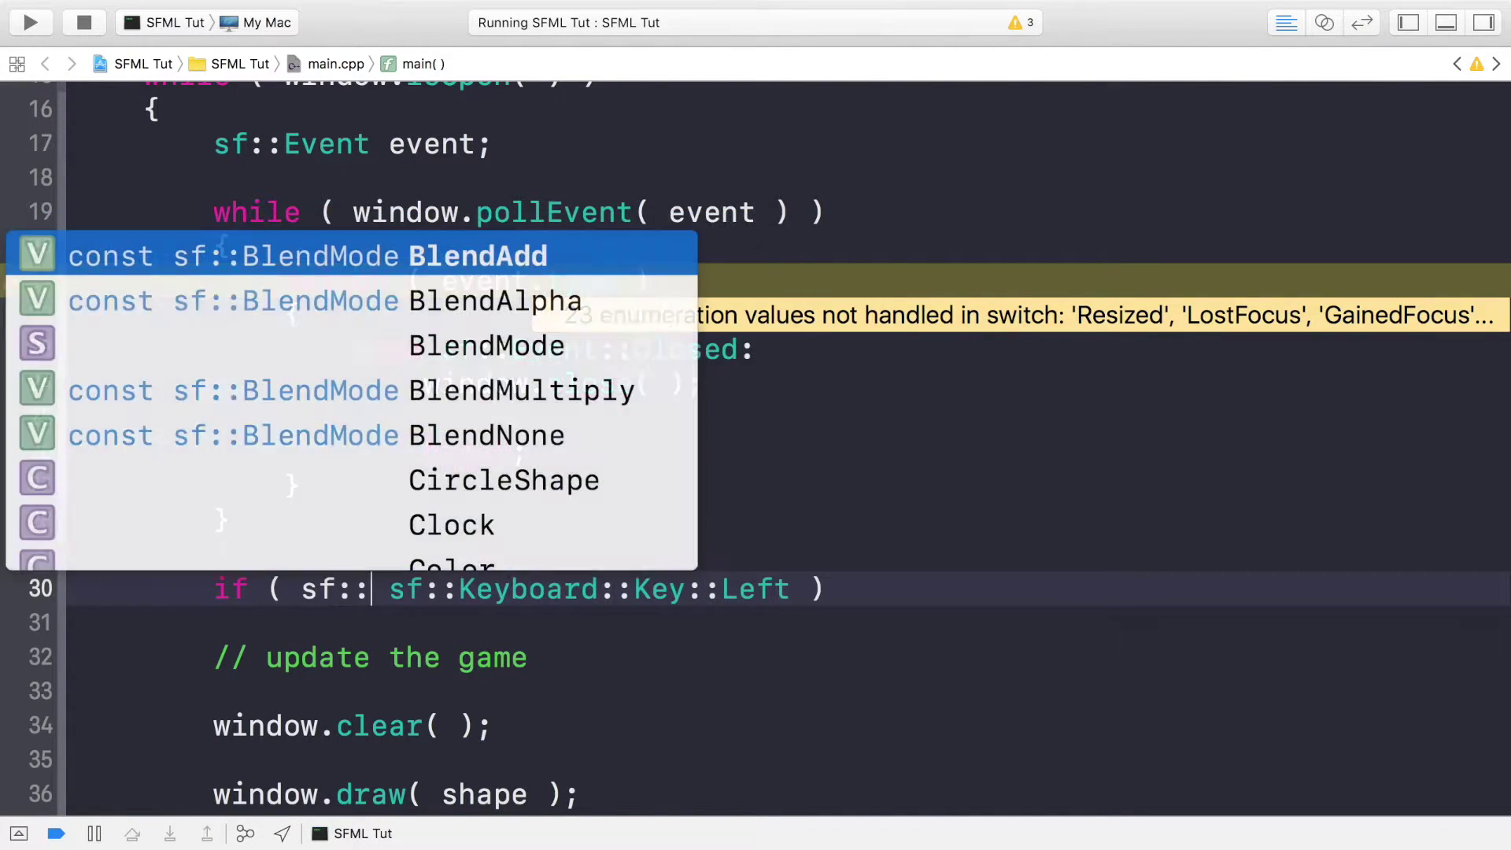
type("K")
key("Tab")
type("::")
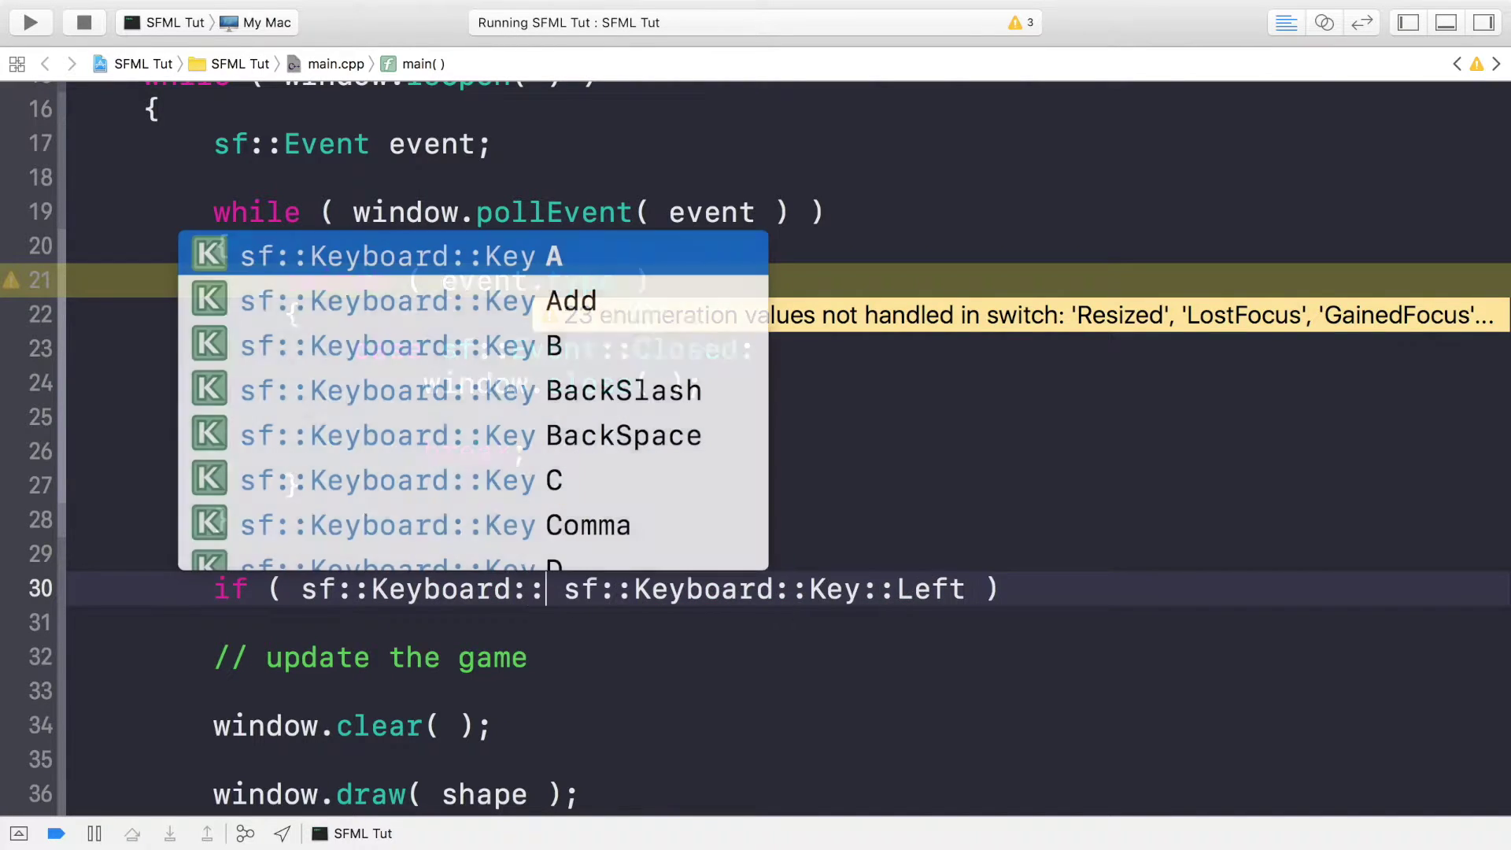
type("isk")
key("Tab")
key("BackSpace")
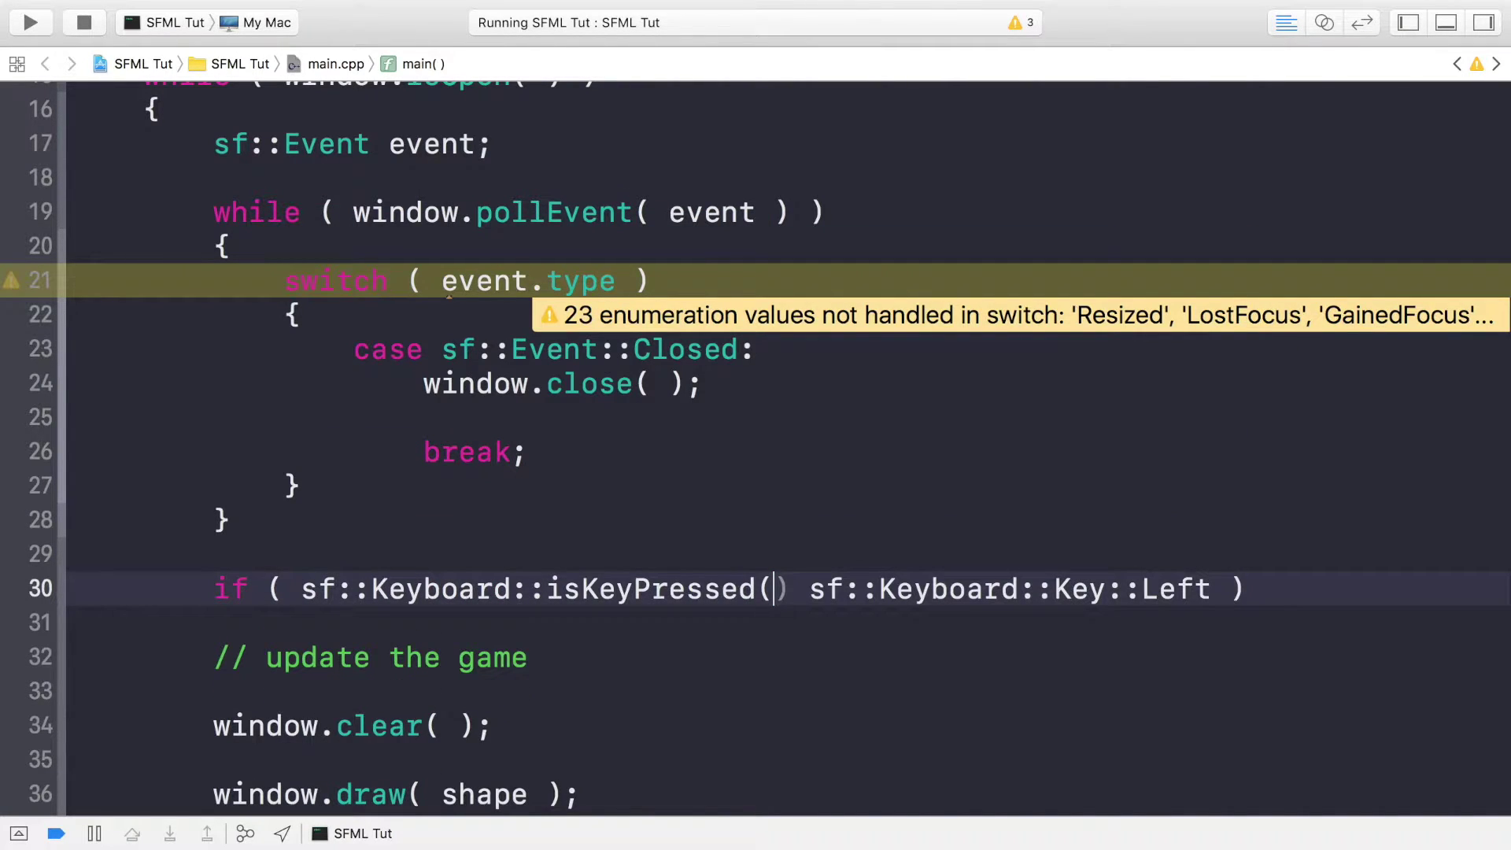
key("Delete")
key("Right")
key("alt+Right")
key("alt+Right")
key("alt+Right")
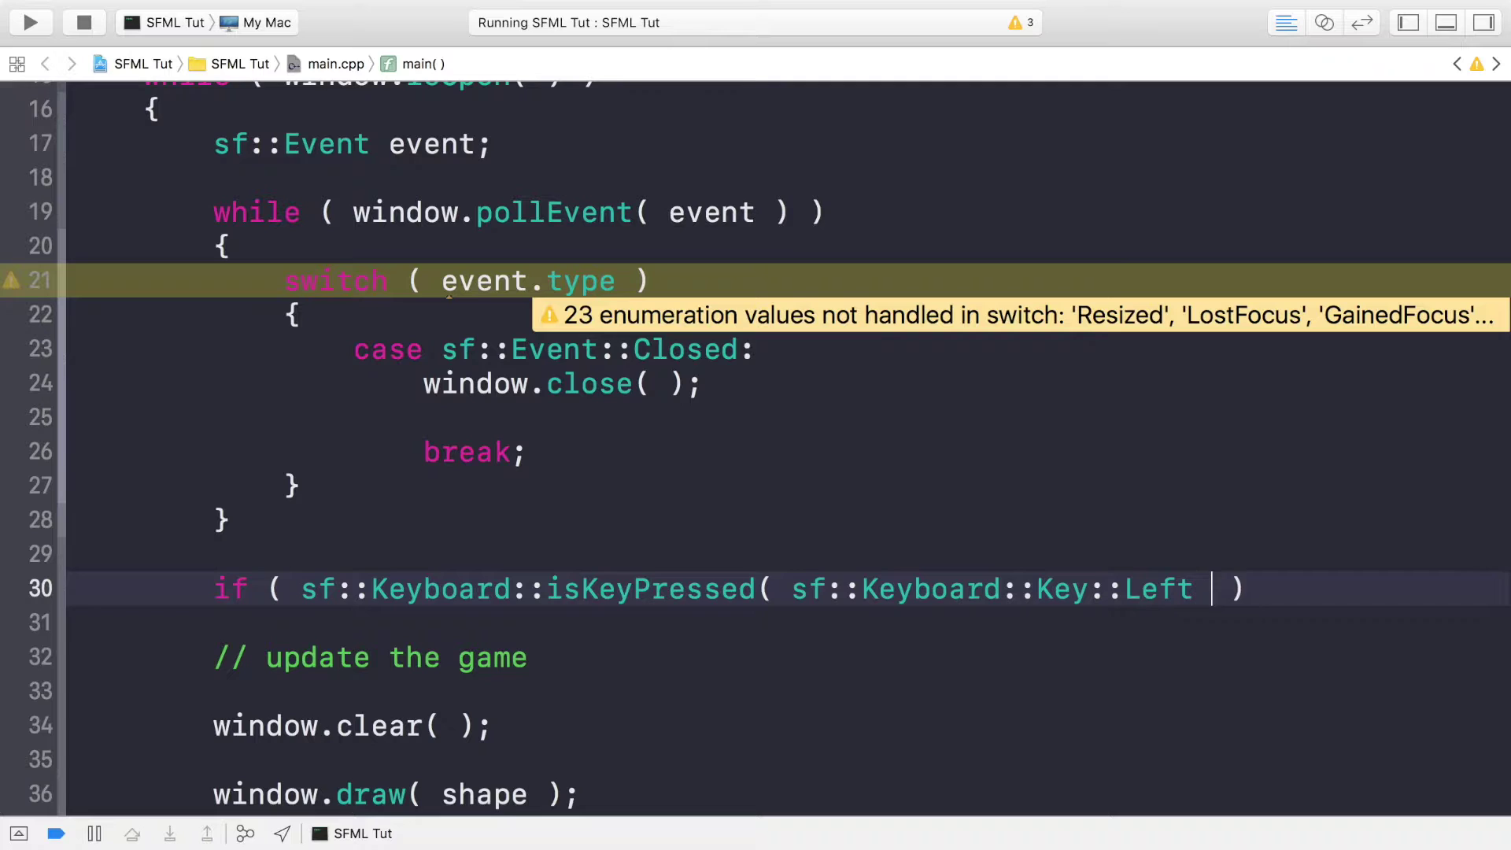
type(")")
Add an empty braced body under the Left-key if condition
key("super+Right")
key("Return")
type("{")
key("Return")
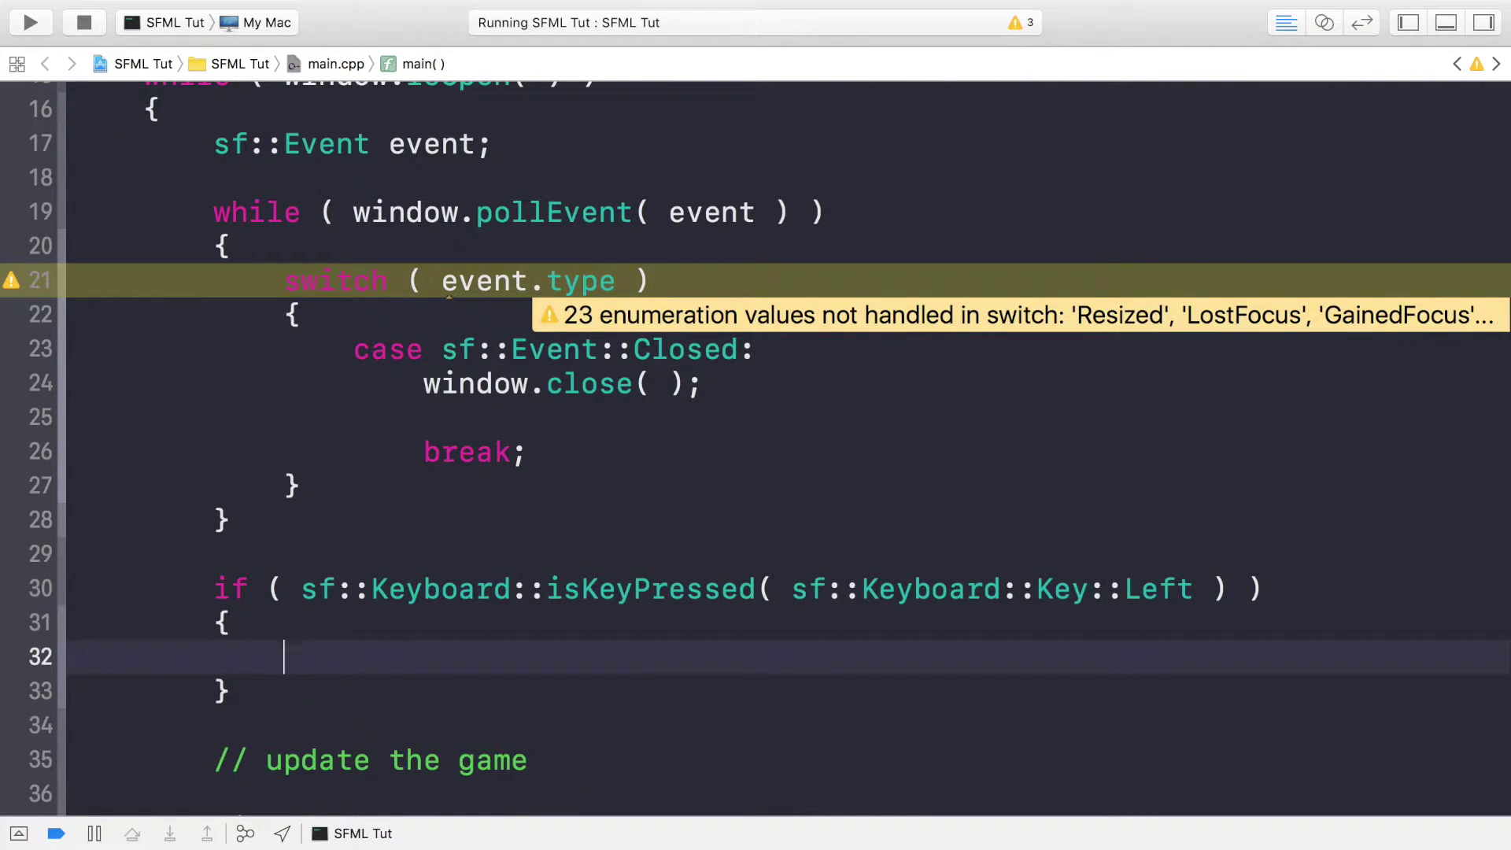
type("shape")
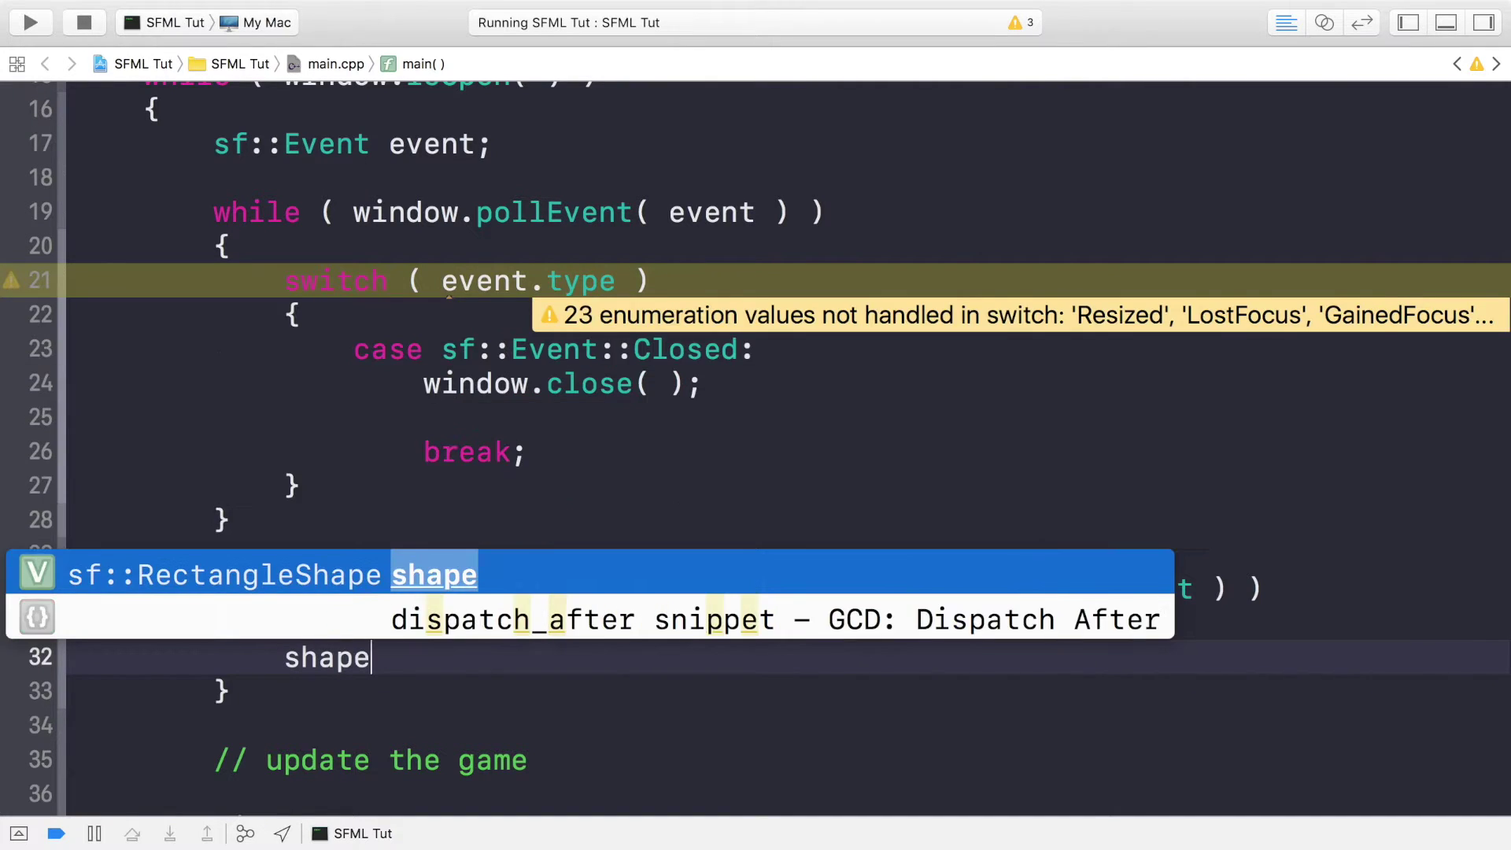
type(".move")
Insert a shape.move( ) call with cleared placeholders in the Left-key body
key("Return")
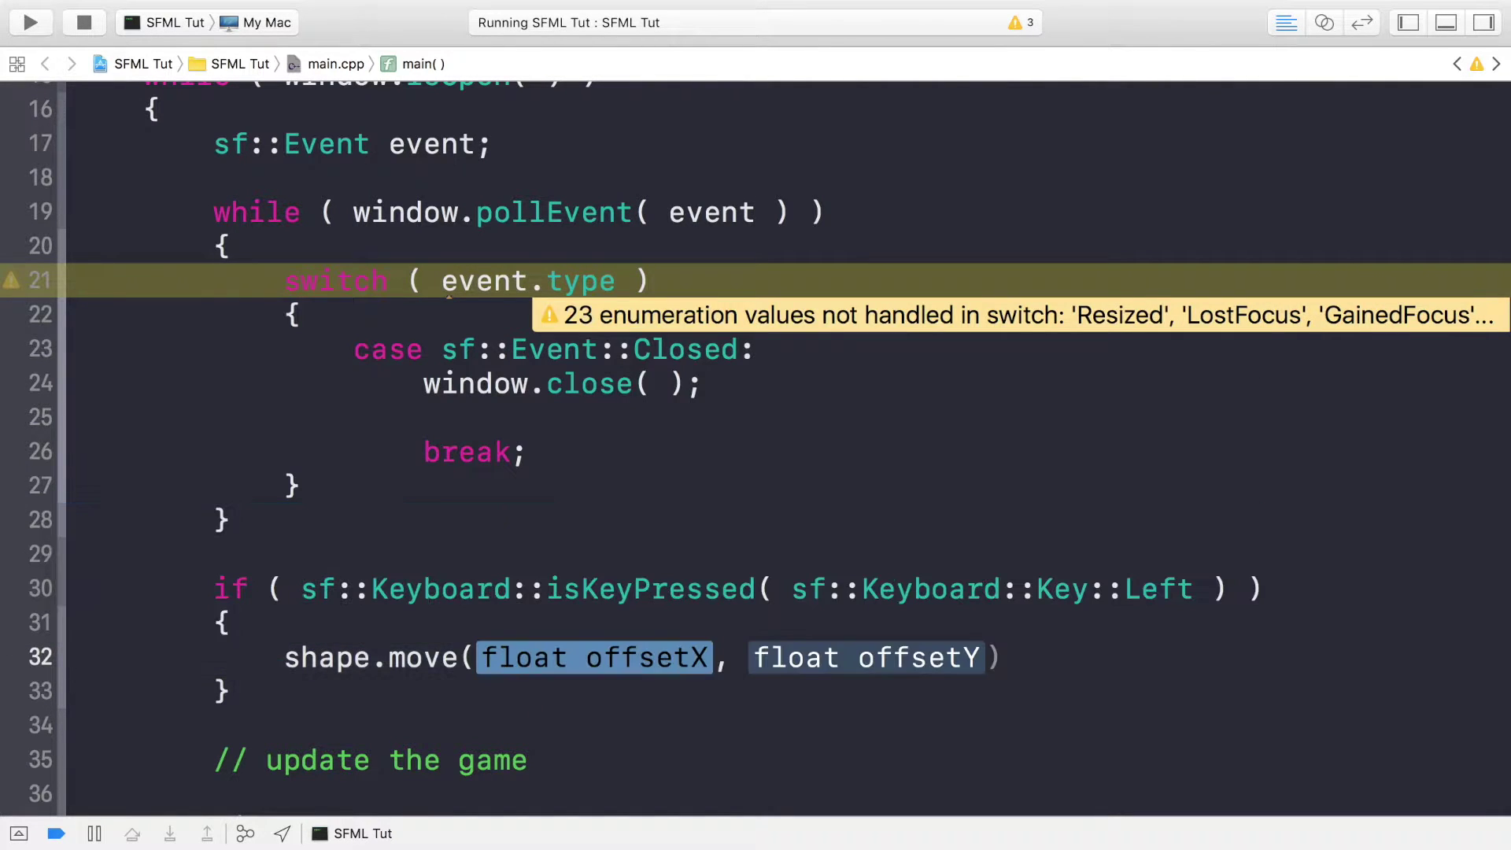
key("BackSpace")
key("Delete")
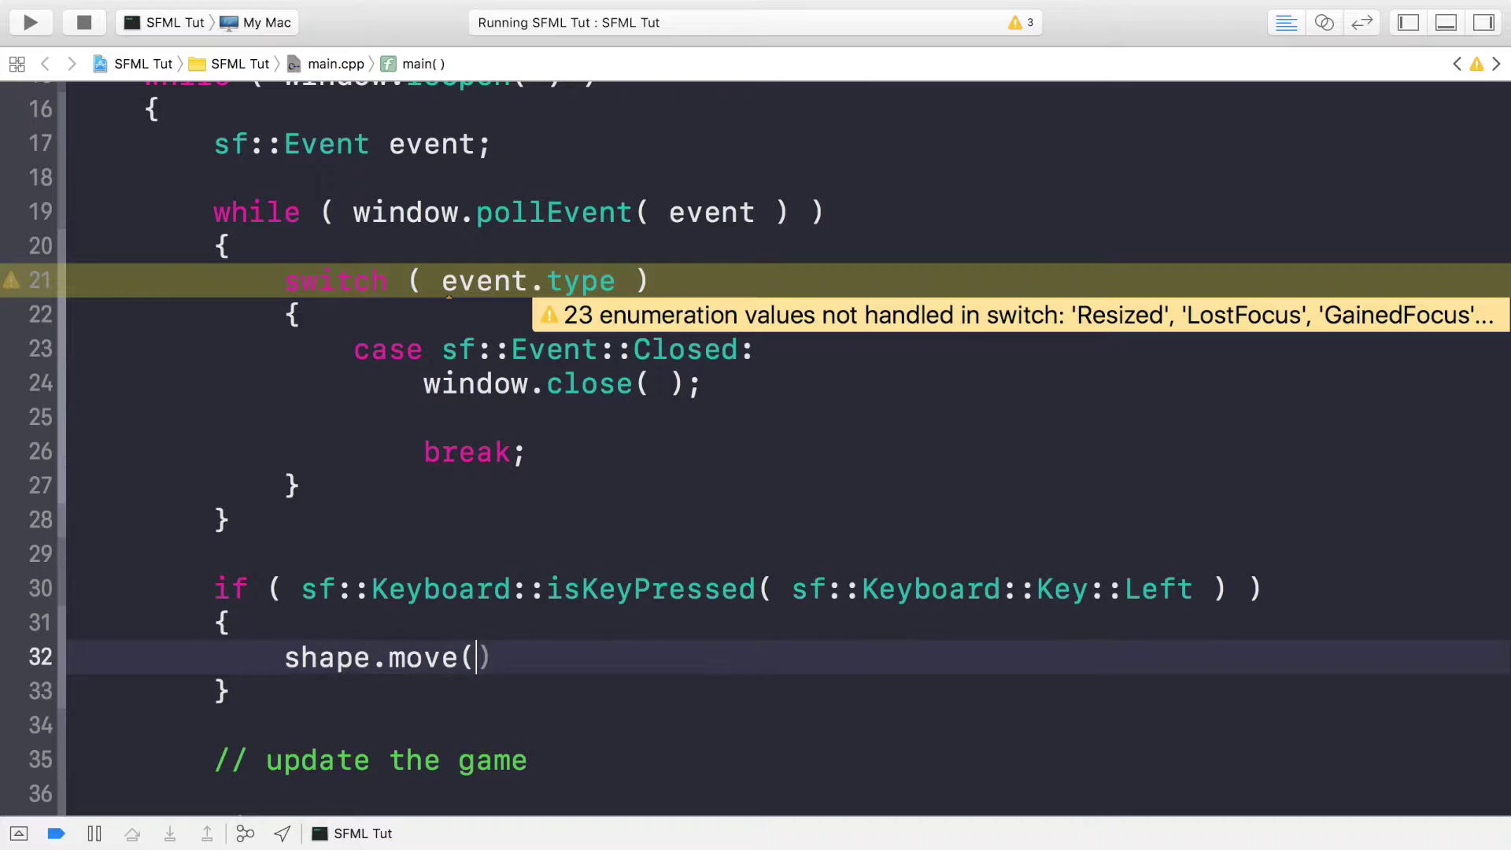
key("Right")
type(";")
key("Left")
key("Left")
key("Left")
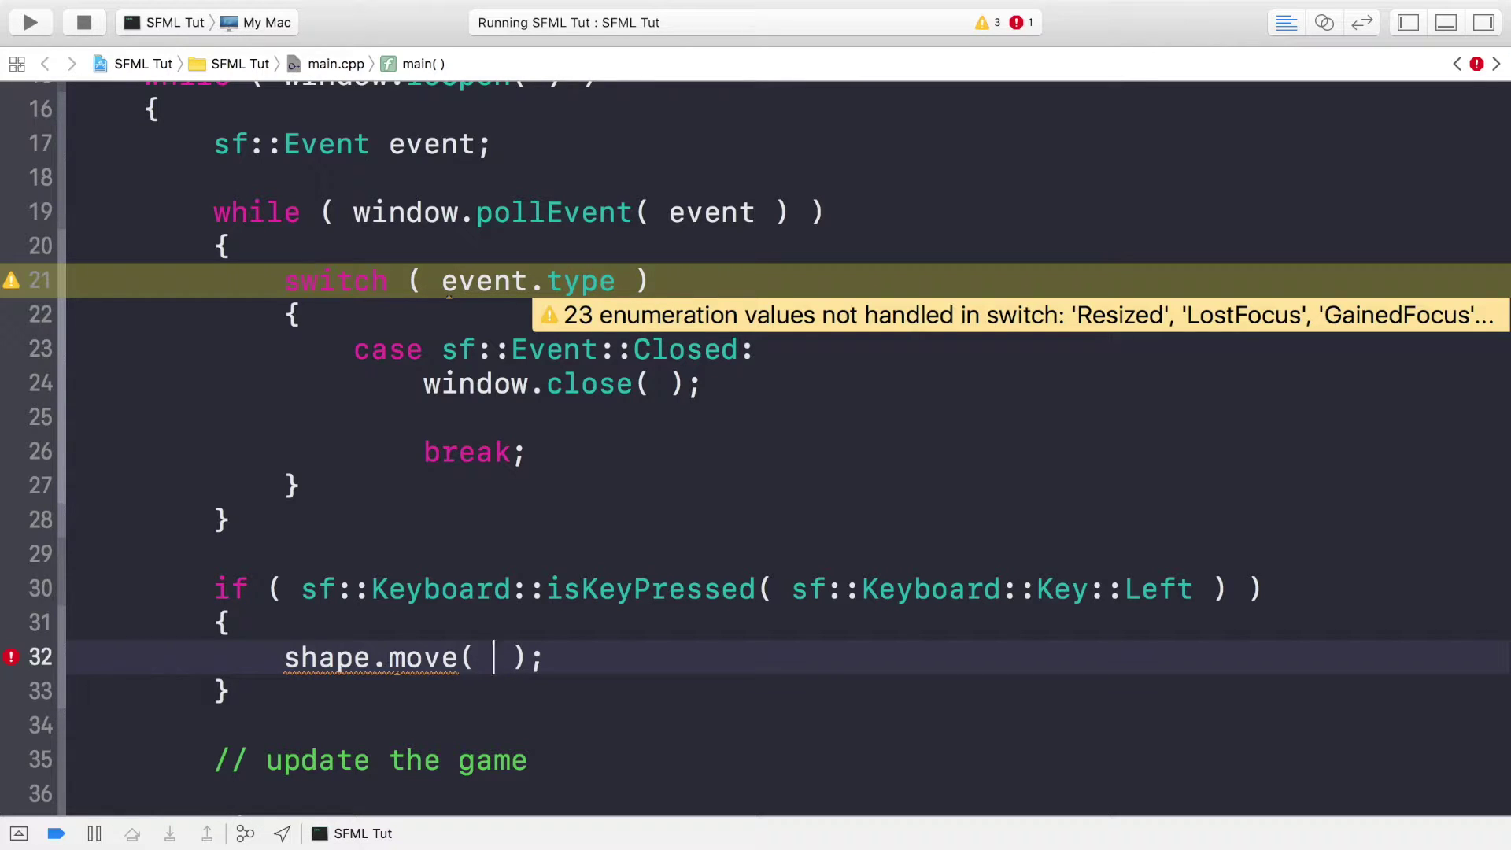
type("s")
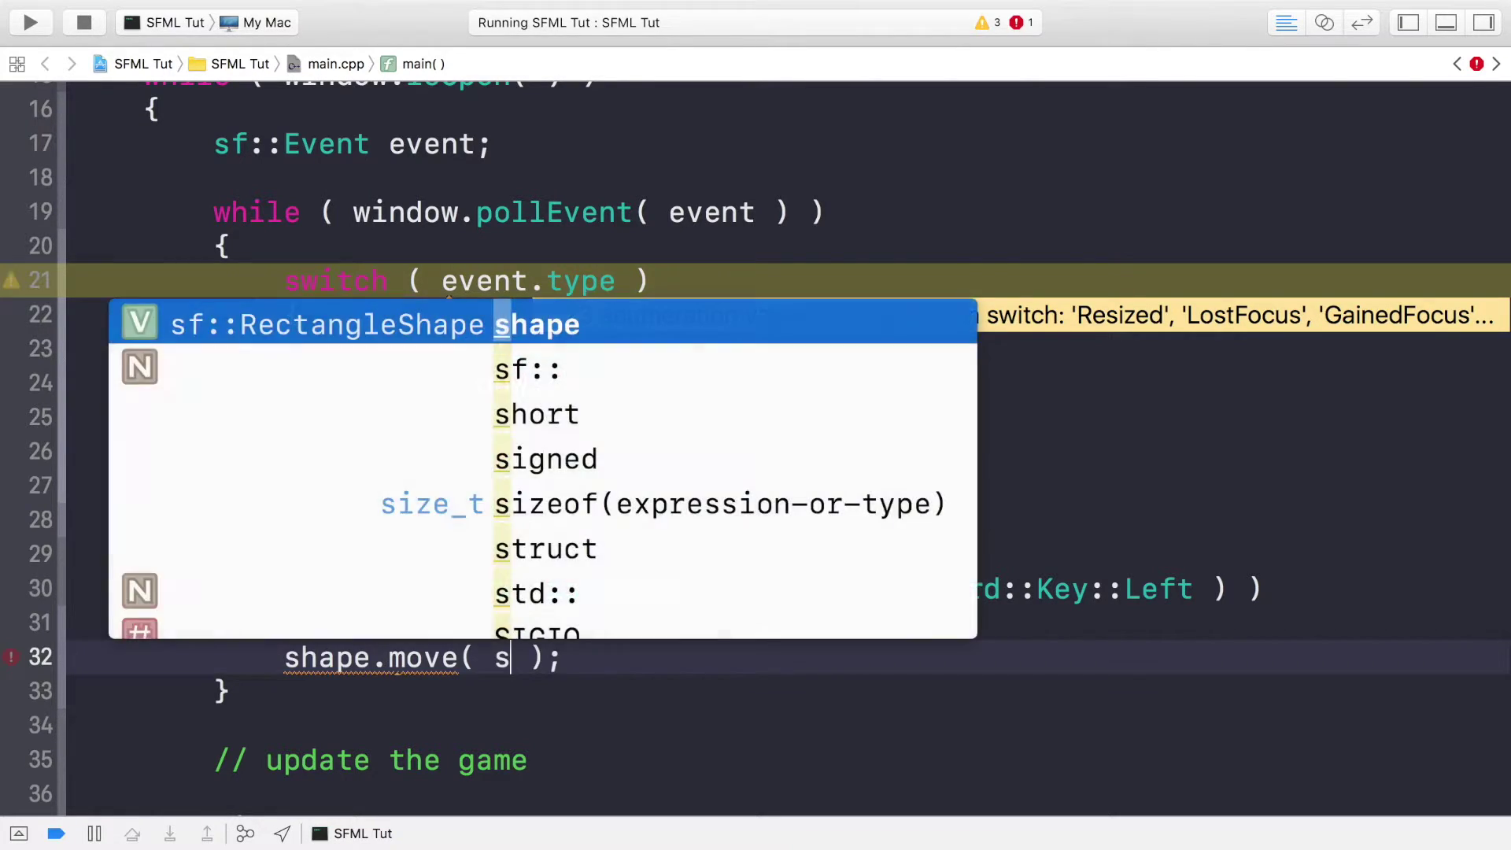
type("f::V")
Pass sf::Vector2f( -0.5f, 0.0 ) to move, then build and run the game
key("Down")
key("Down")
key("Down")
key("Up")
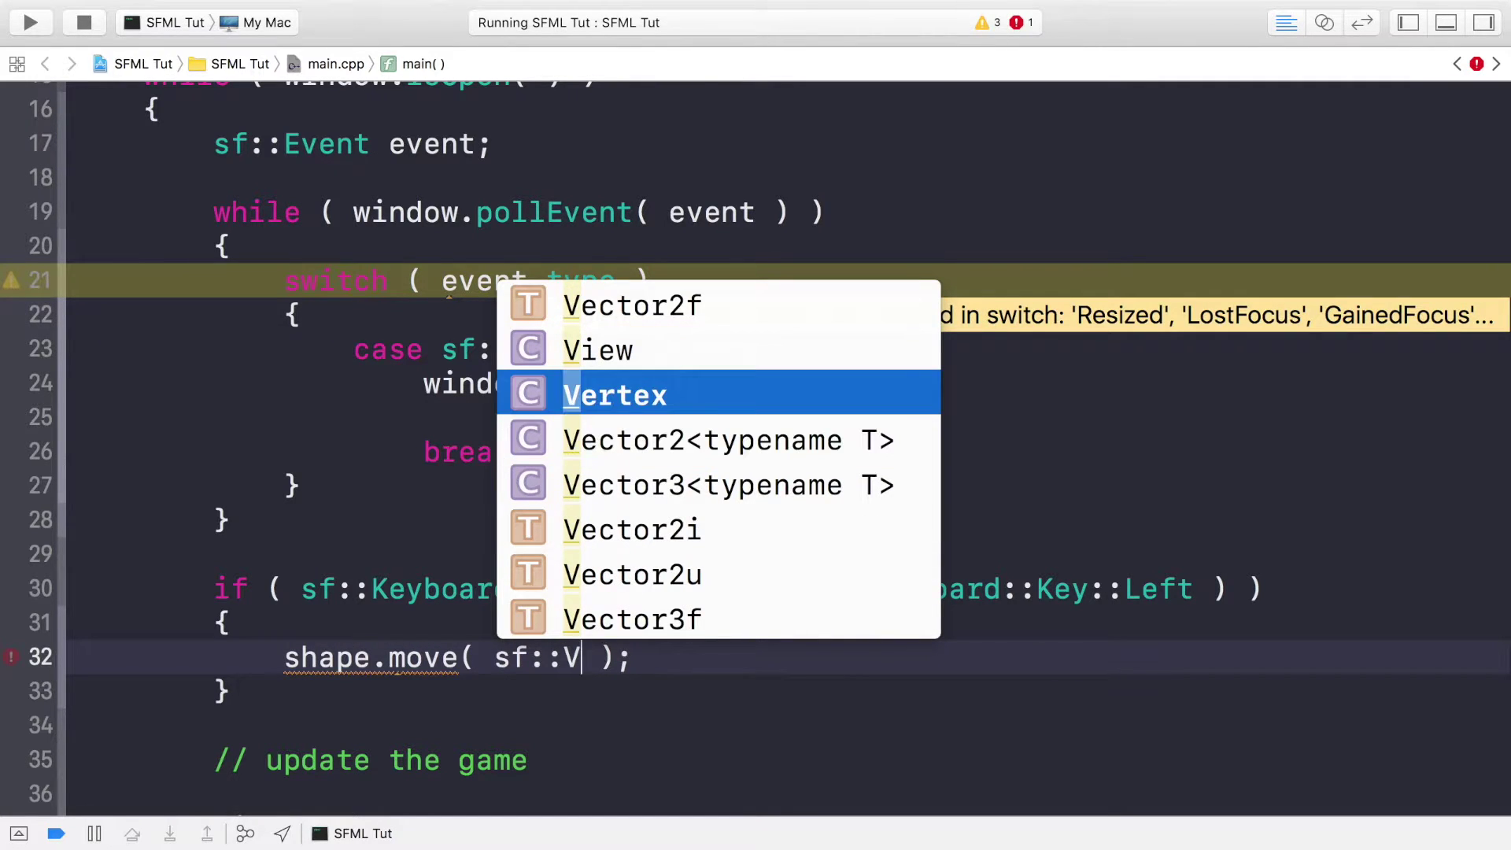
key("Up")
key("Up")
key("Return")
type("(")
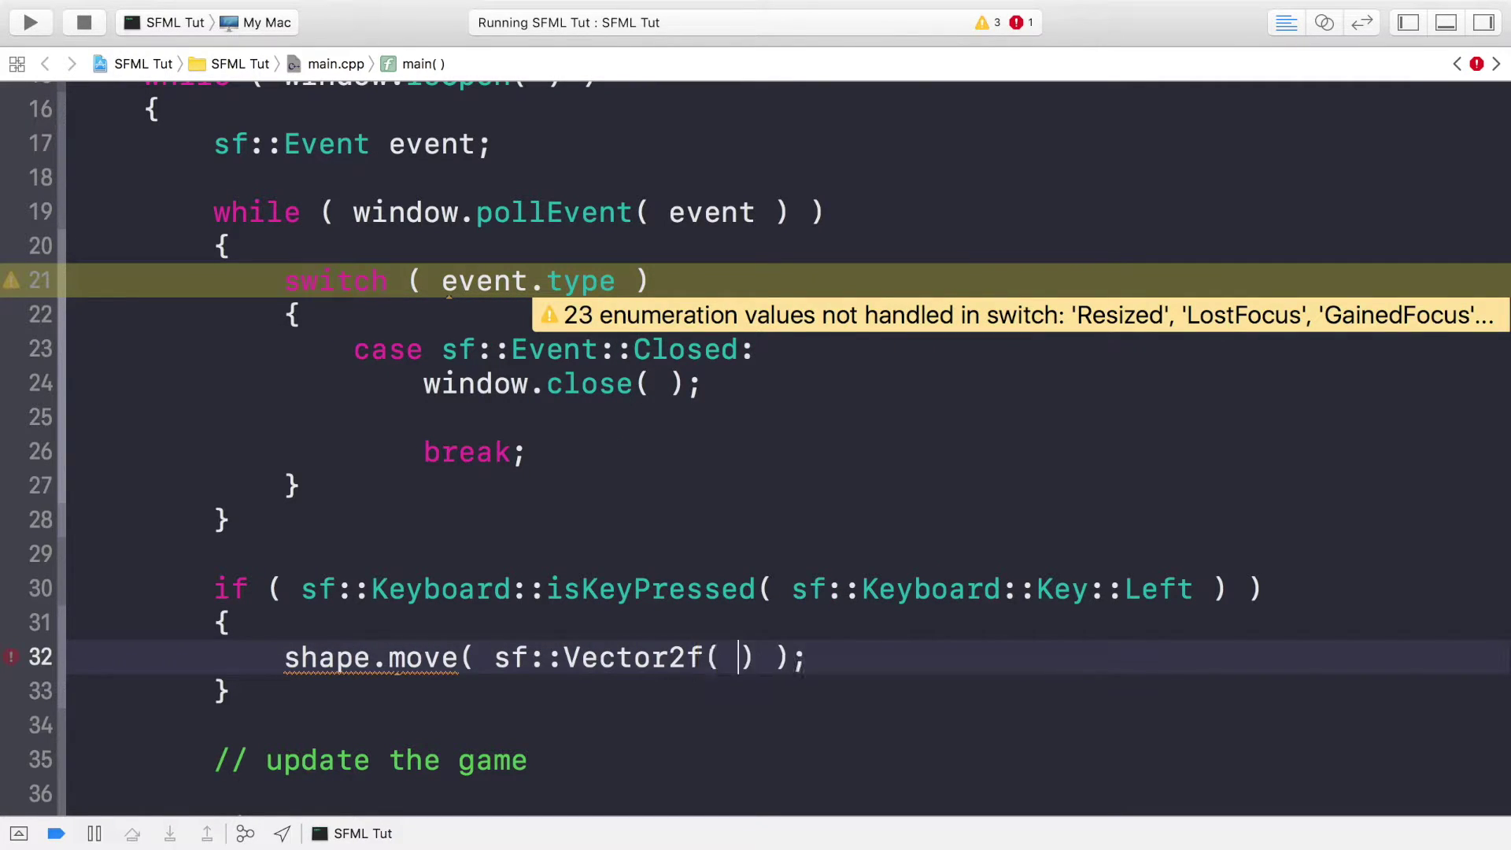
key("Left")
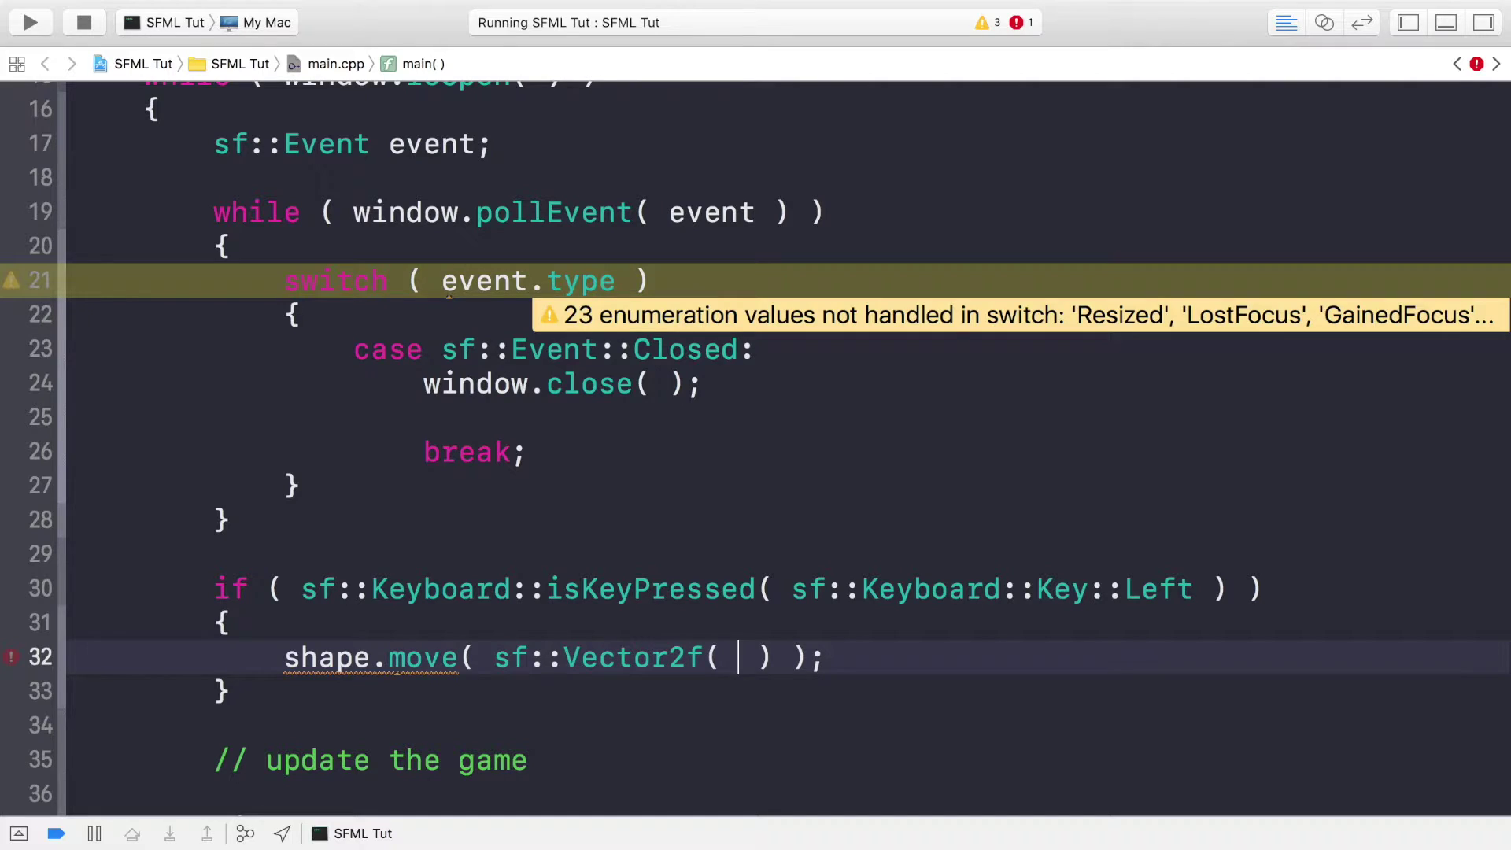
type("-")
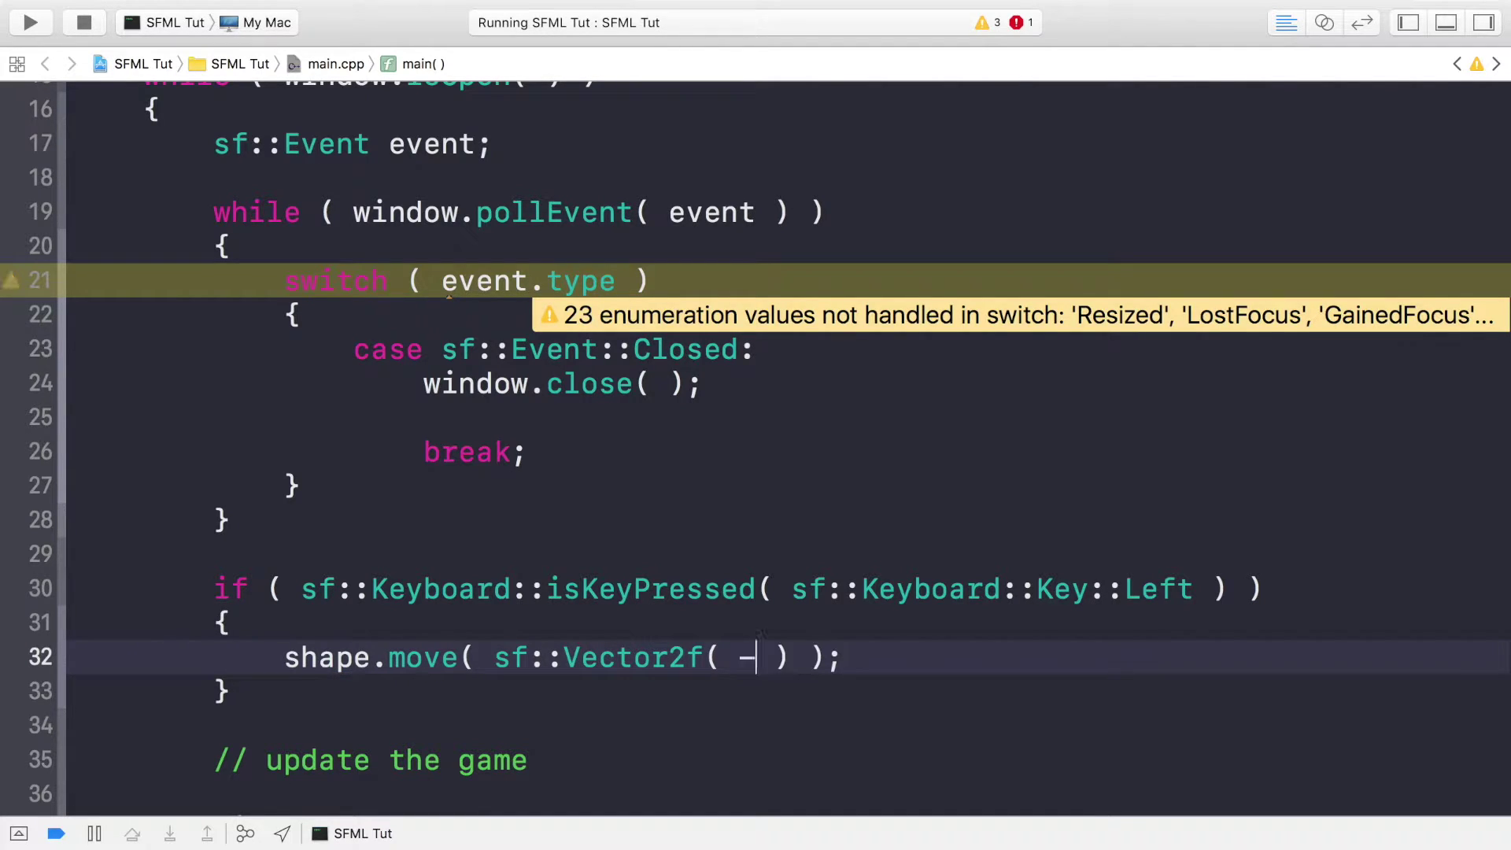
type("0.5f")
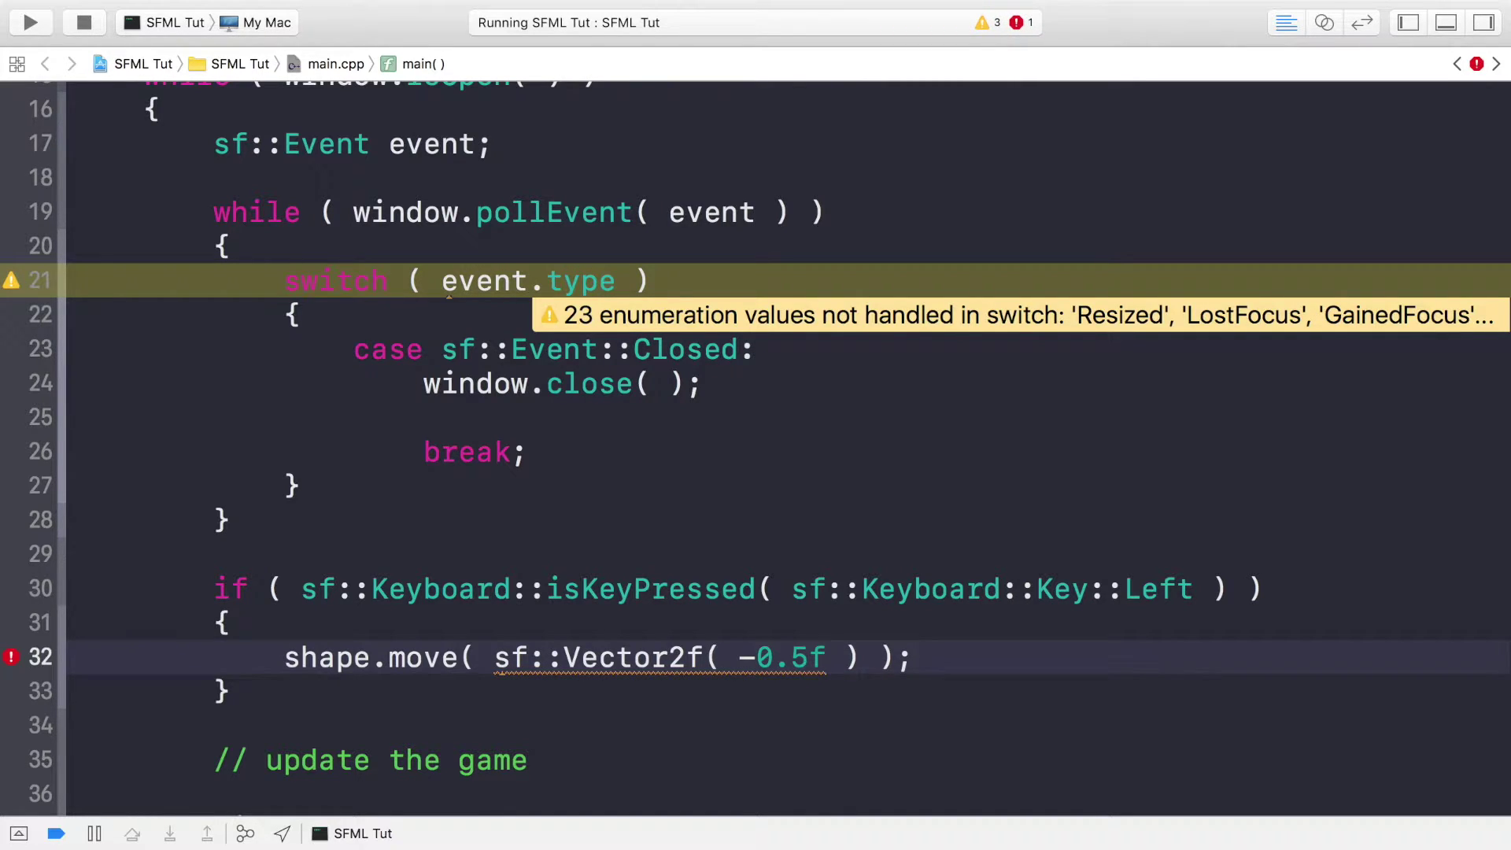
type(", 0.0")
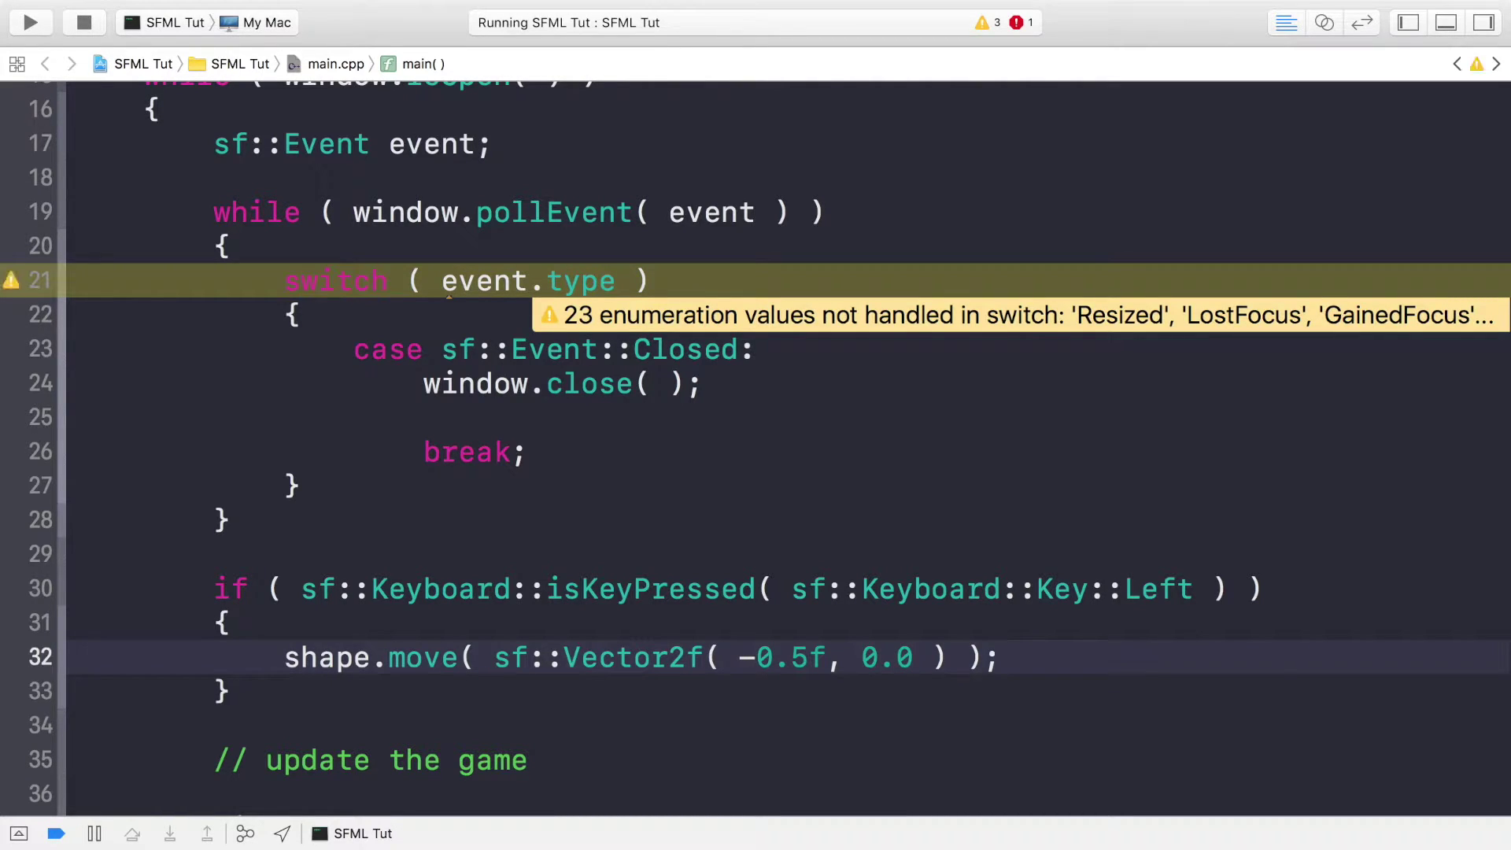
key("super+r")
key("Return")
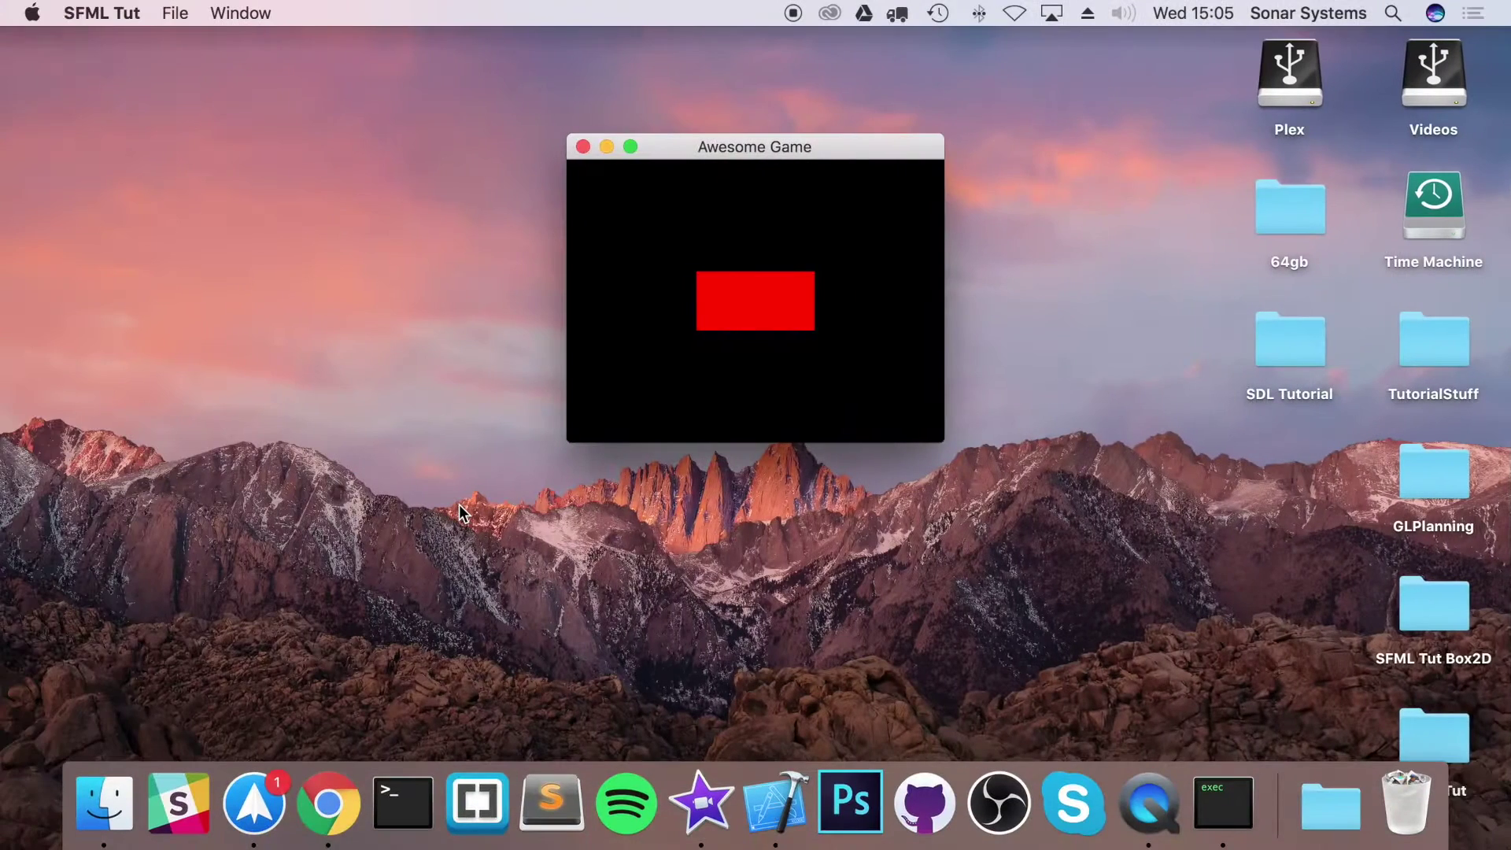
Press the Left arrow in the Awesome Game window to shift the red rectangle leftward
key("Left")
key("Left")
key("Left")
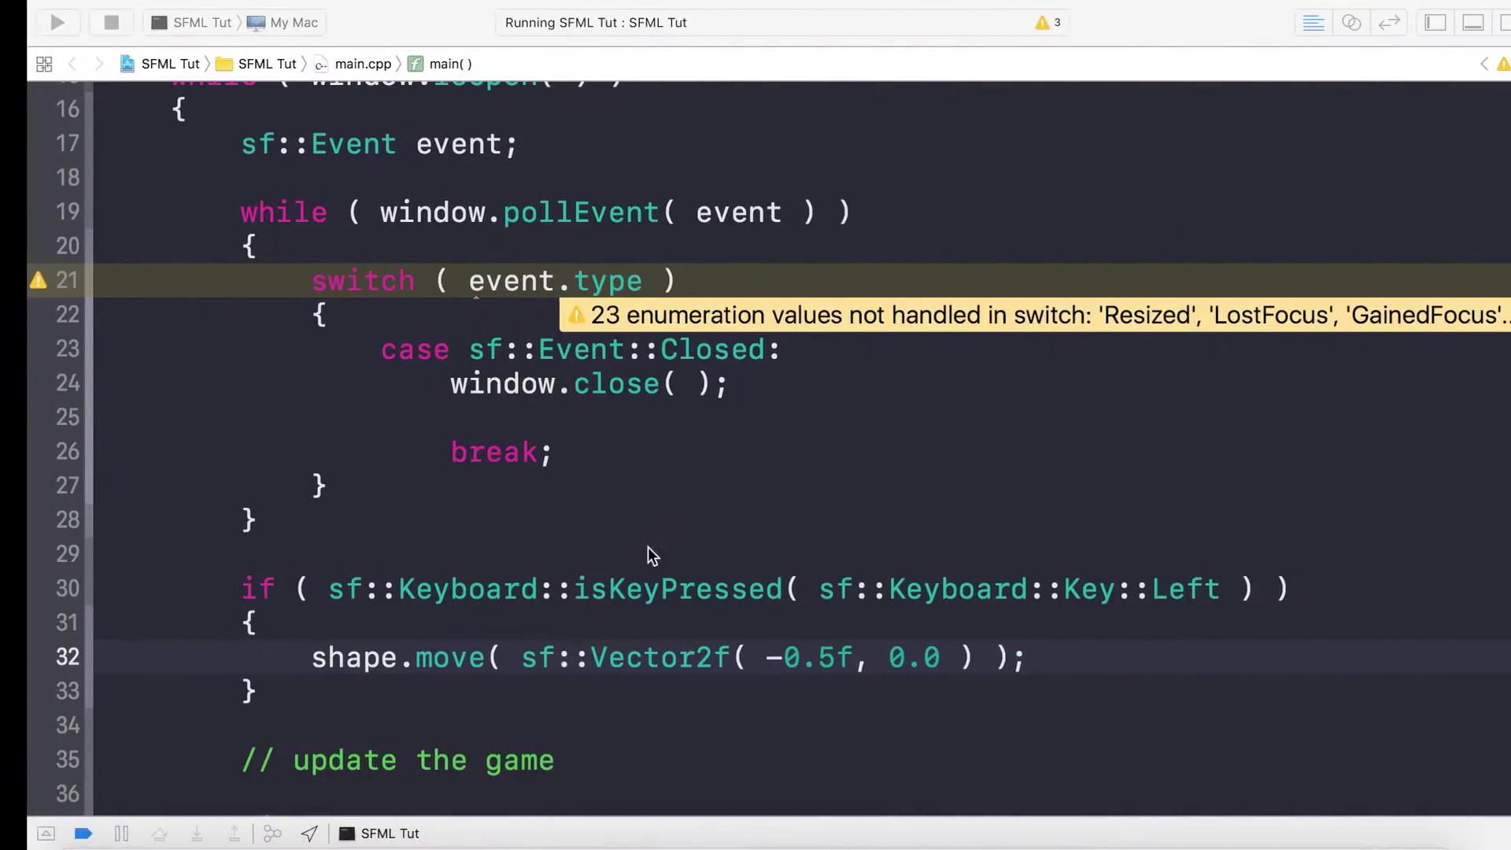
Duplicate the Left-key if block on lines 30–33 directly below itself
left_click_drag(236, 620, 218, 486)
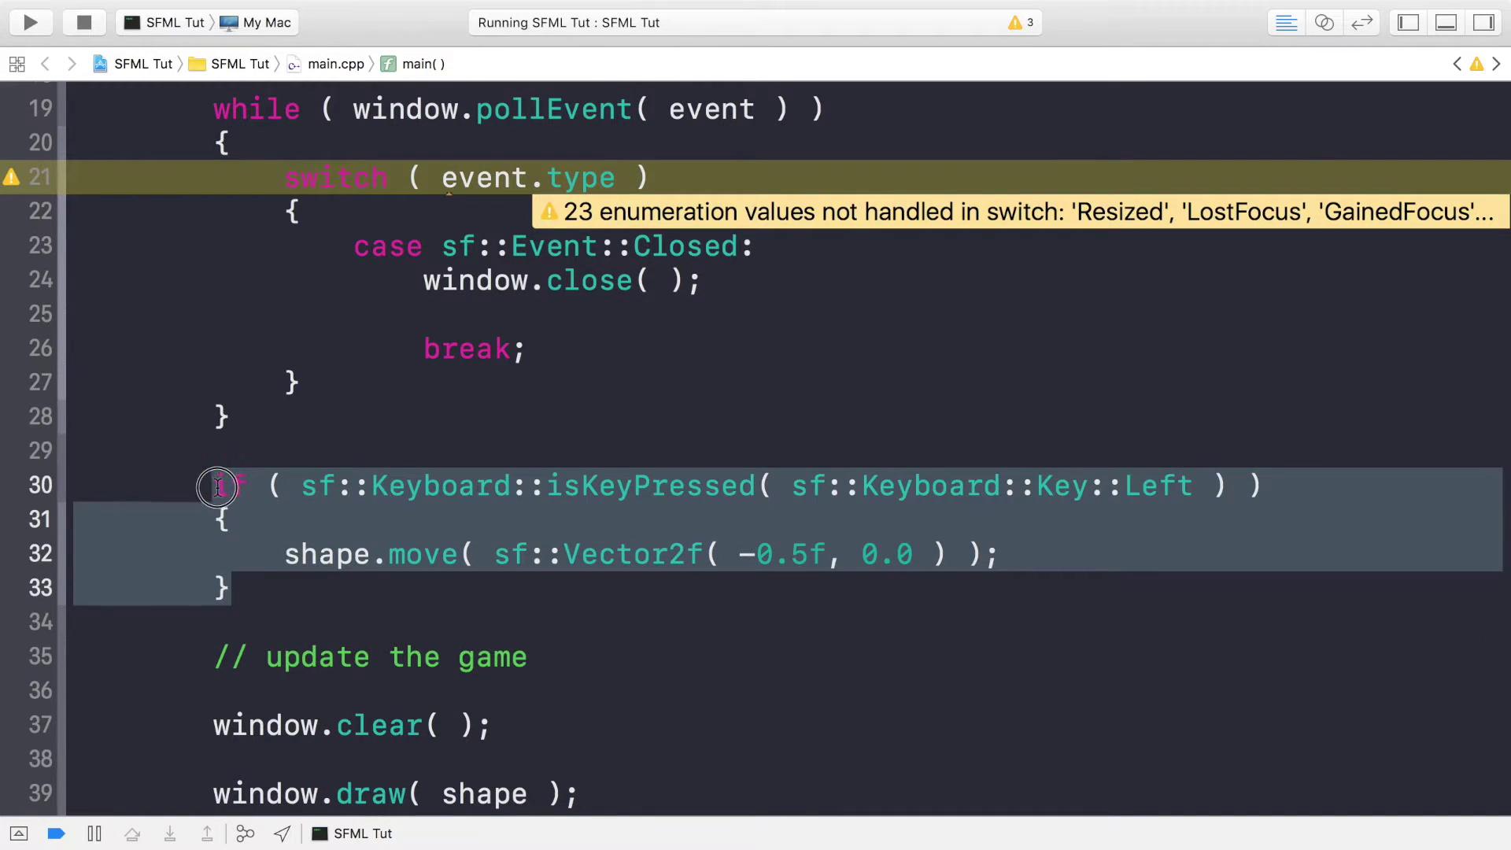
key("super+c")
key("Right")
key("Return")
key("super+v")
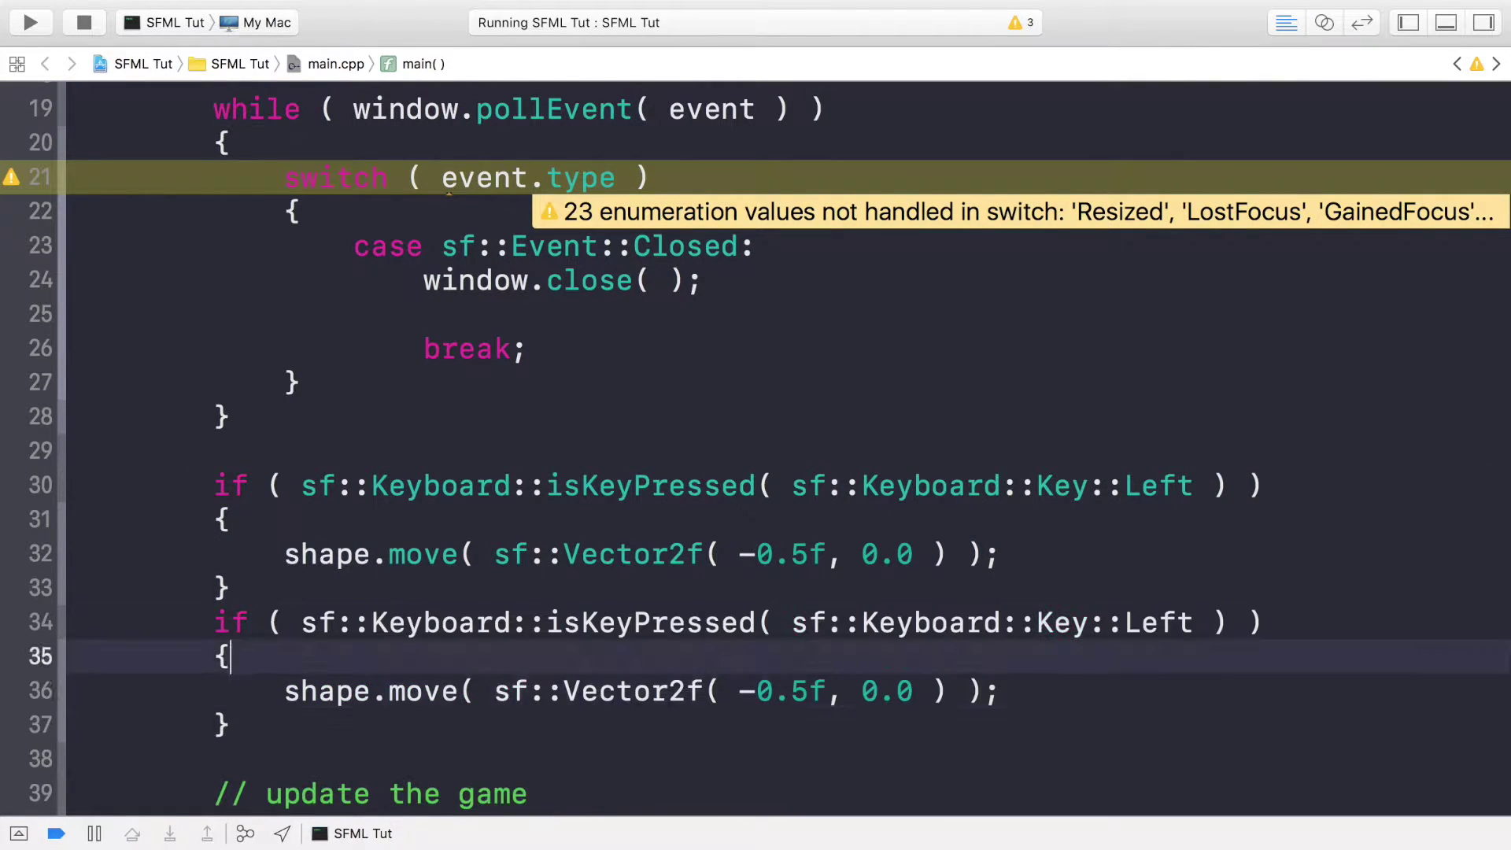
type("else")
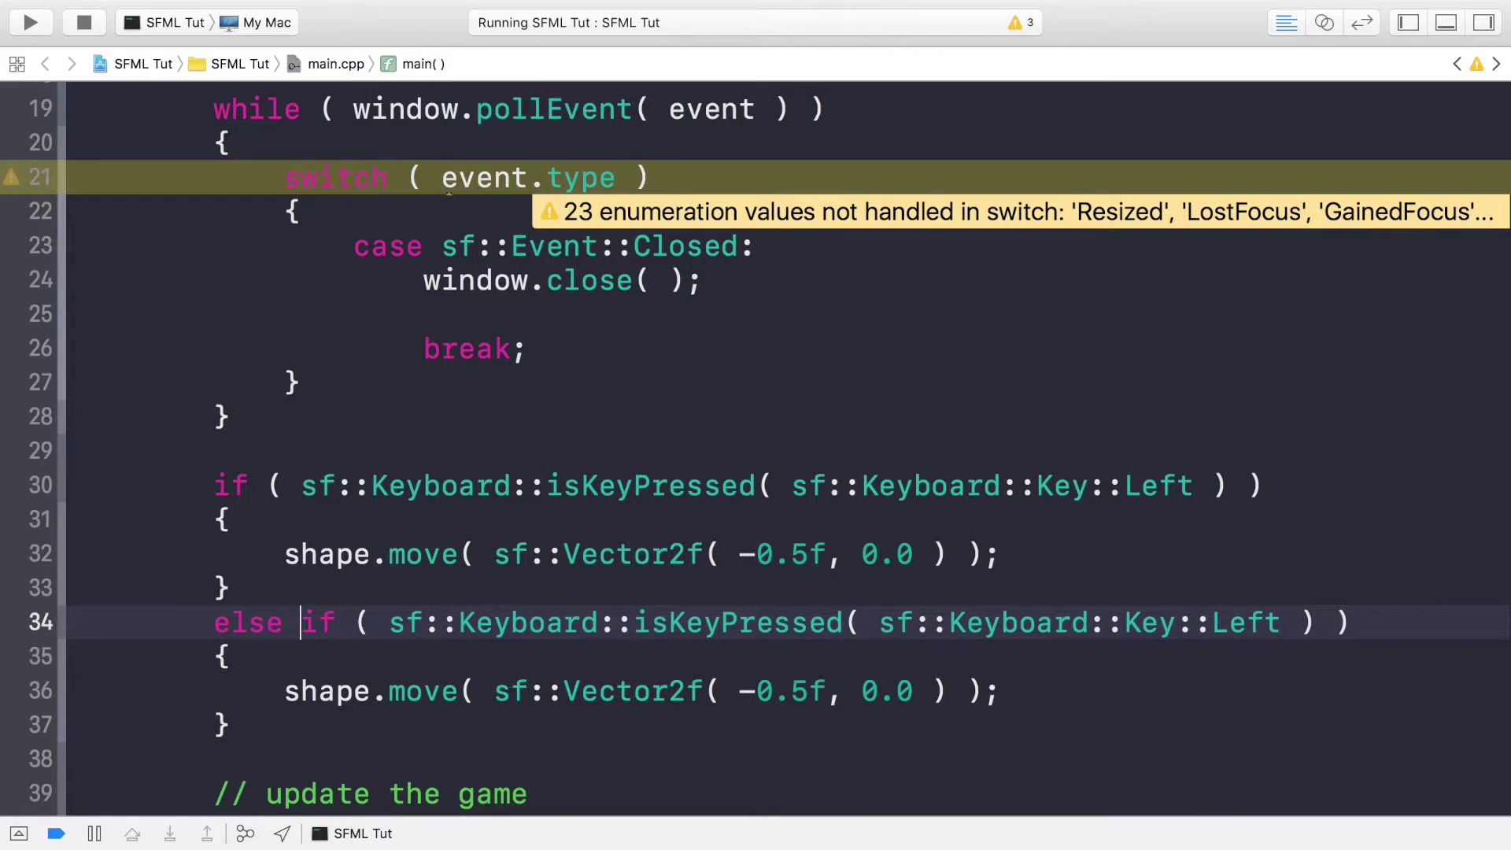
key("Up")
key("Up")
key("Up")
key("Up")
key("Down")
key("Down")
key("Down")
key("Down")
Change the copied condition on line 34 to check the Right key
key("super+Right")
key("Left")
key("Left")
key("Left")
key("Left")
key("BackSpace")
key("BackSpace")
key("BackSpace")
key("BackSpace")
type("R")
key("Tab")
Remove the minus so line 36 moves by 0.5f, and select lines 34–37
key("Down")
key("Down")
key("super+Right")
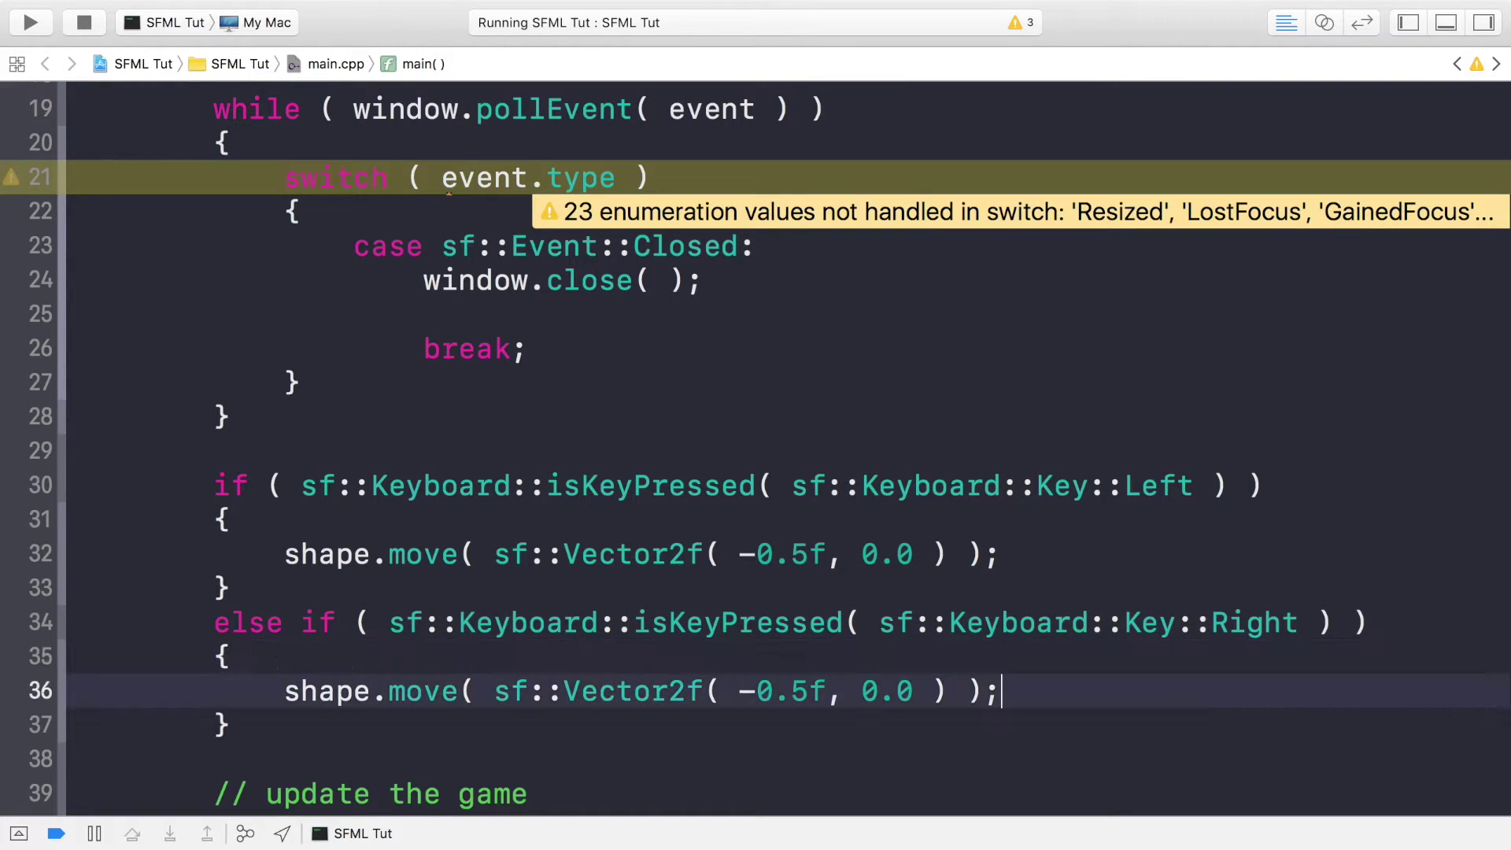
key("alt+Left")
key("alt+Left")
key("alt+Right")
key("Left")
key("Left")
key("Left")
key("BackSpace")
scroll(235, 558, "down", 3)
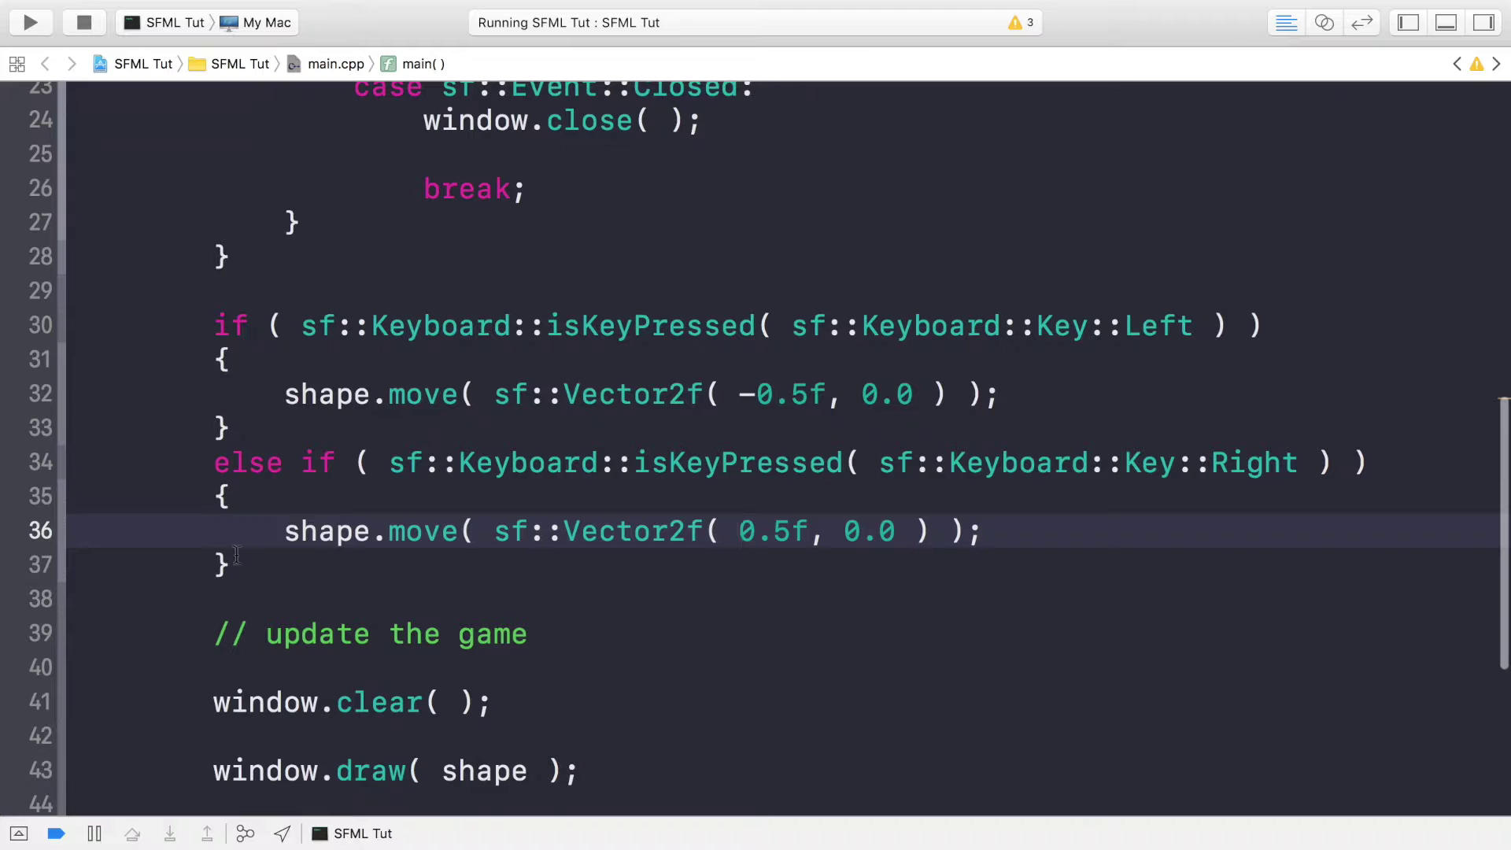
left_click_drag(236, 565, 216, 466)
Paste two more copies of the Right else-if block below it
key("super+c")
key("Down")
key("Return")
key("Return")
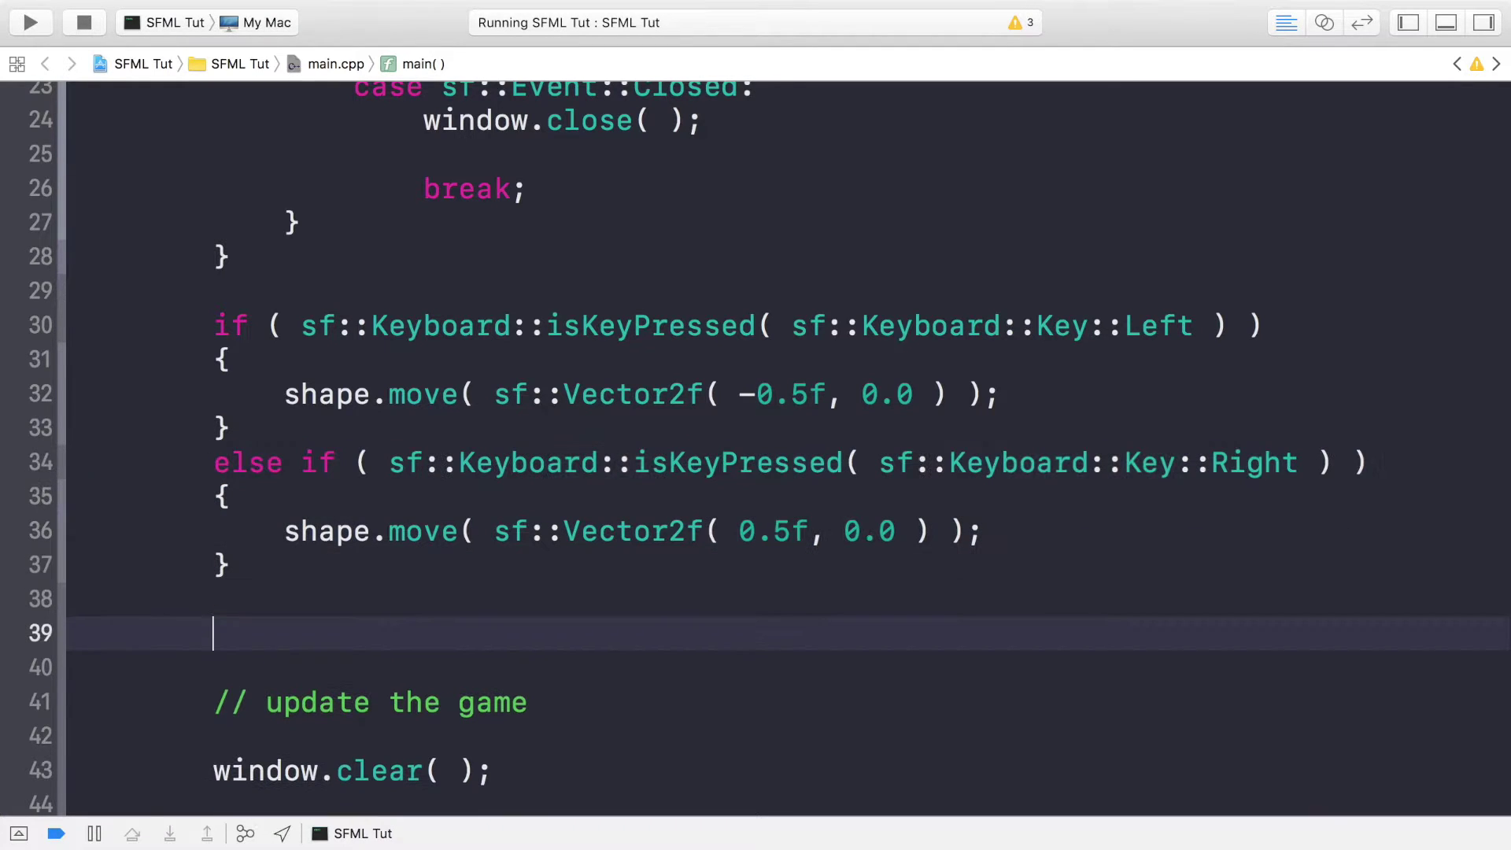
key("BackSpace")
key("BackSpace")
key("Up")
key("super+v")
key("Return")
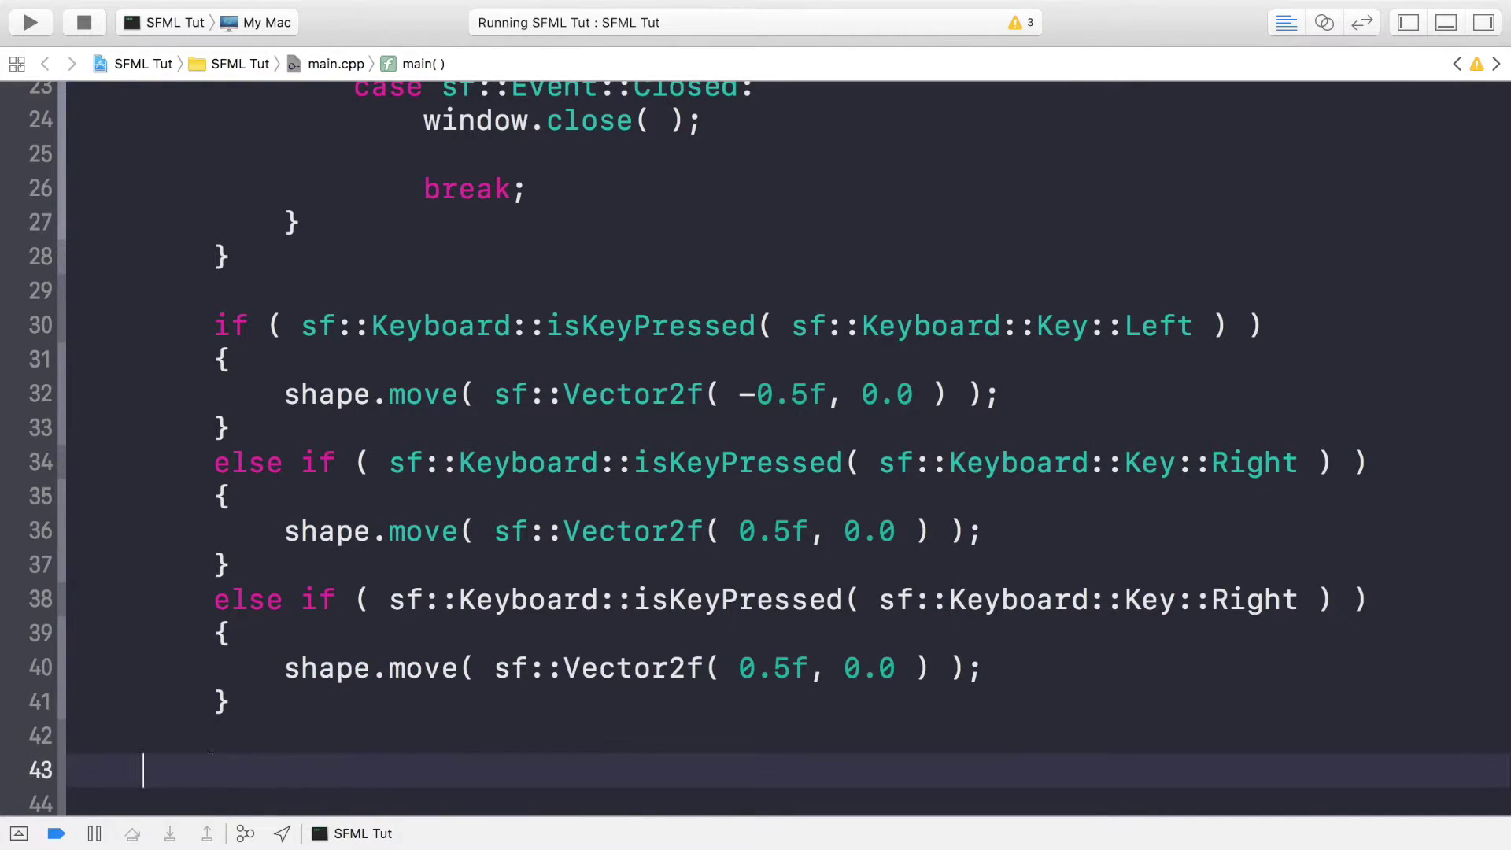
key("BackSpace")
key("super+v")
scroll(820, 377, "down", 4)
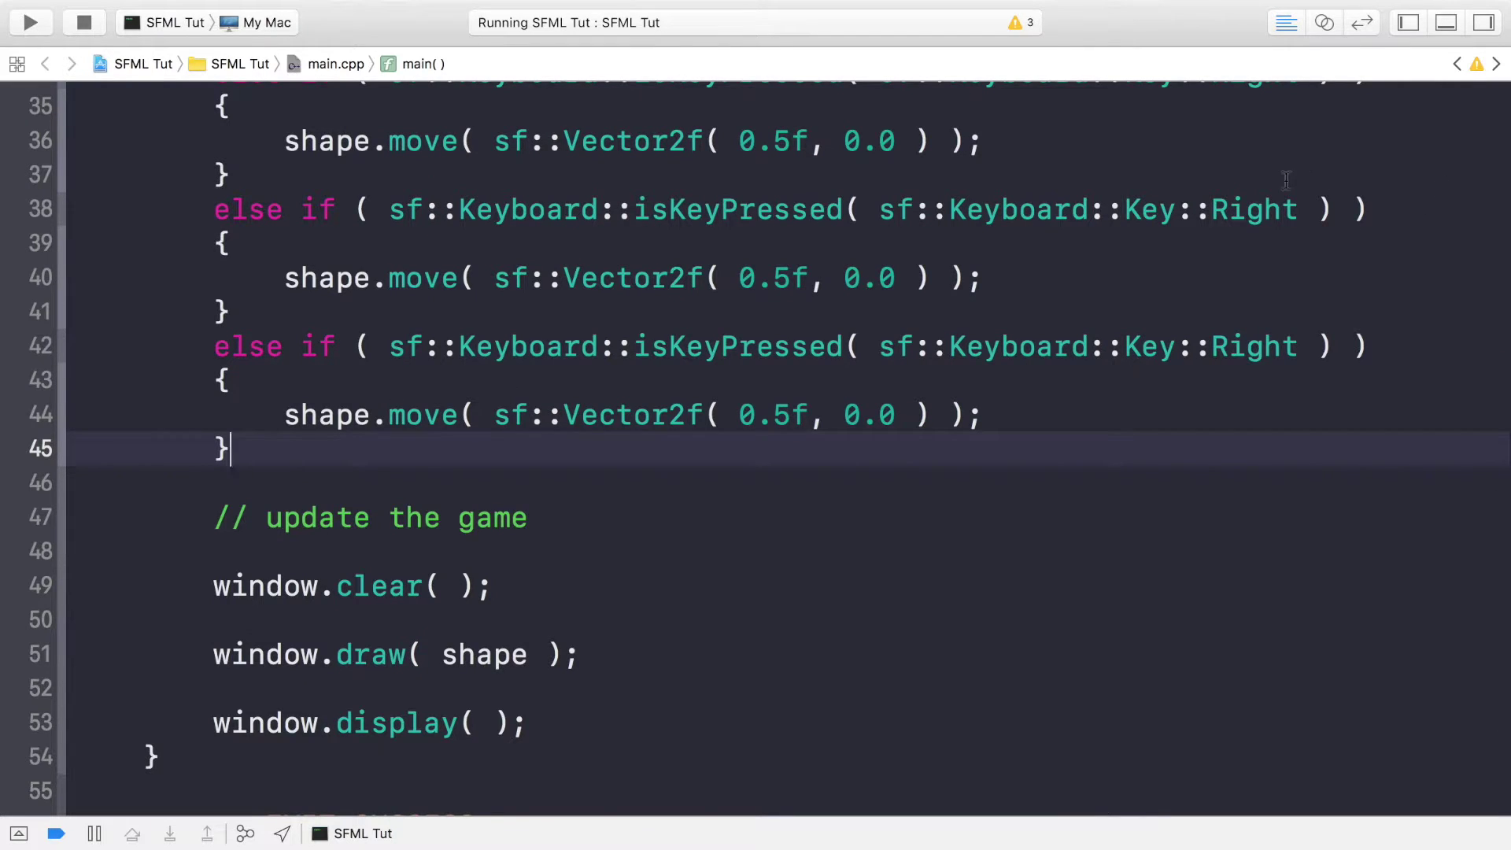
Turn the first copy into an Up branch moving the shape by -0.5f vertically
double_click(1255, 208)
type("Up")
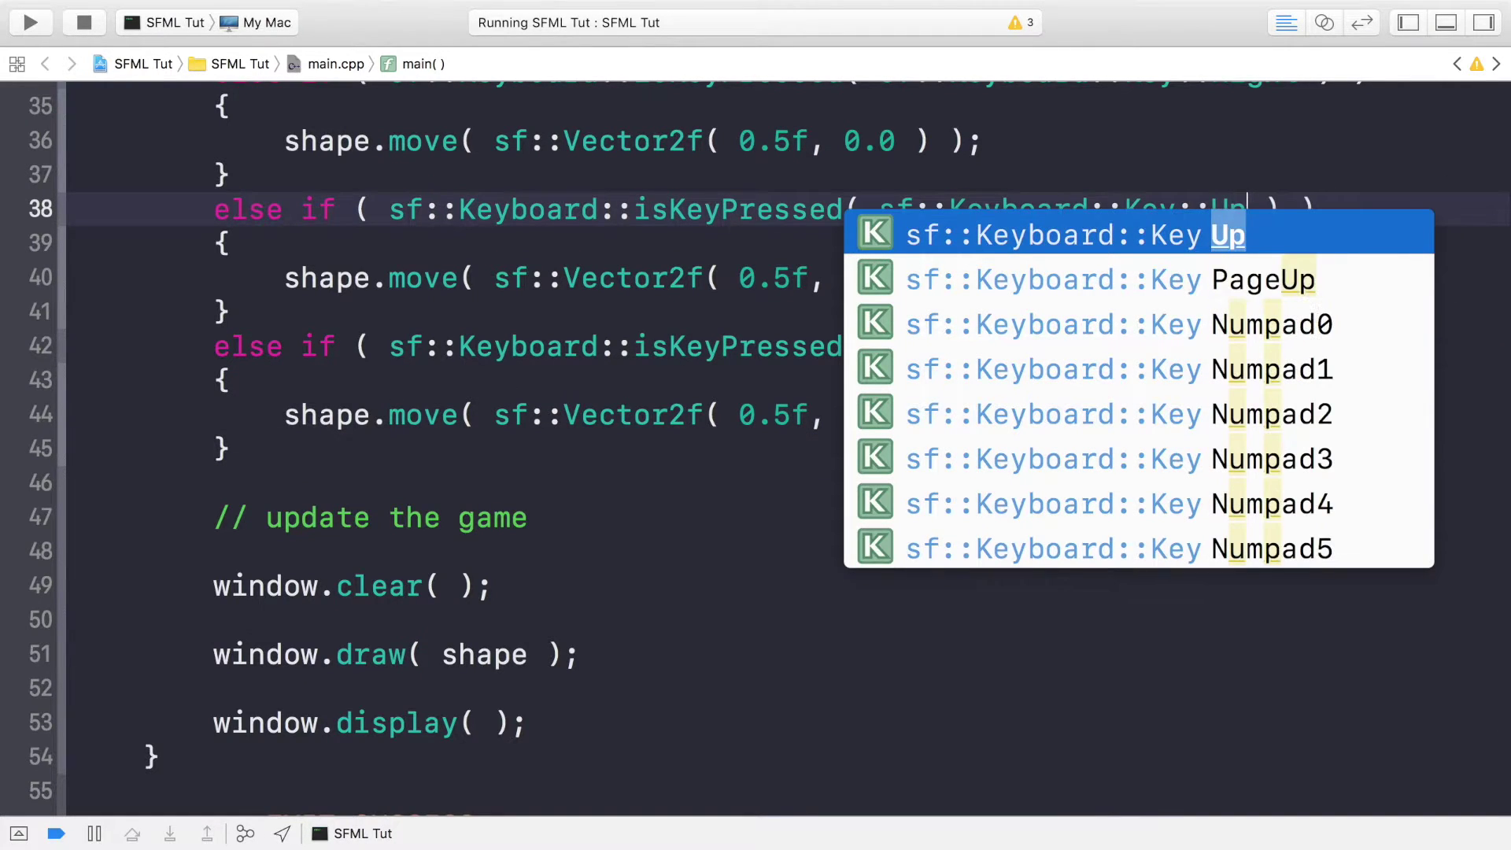
key("Return")
left_click(762, 279)
key("Right")
key("Right")
key("BackSpace")
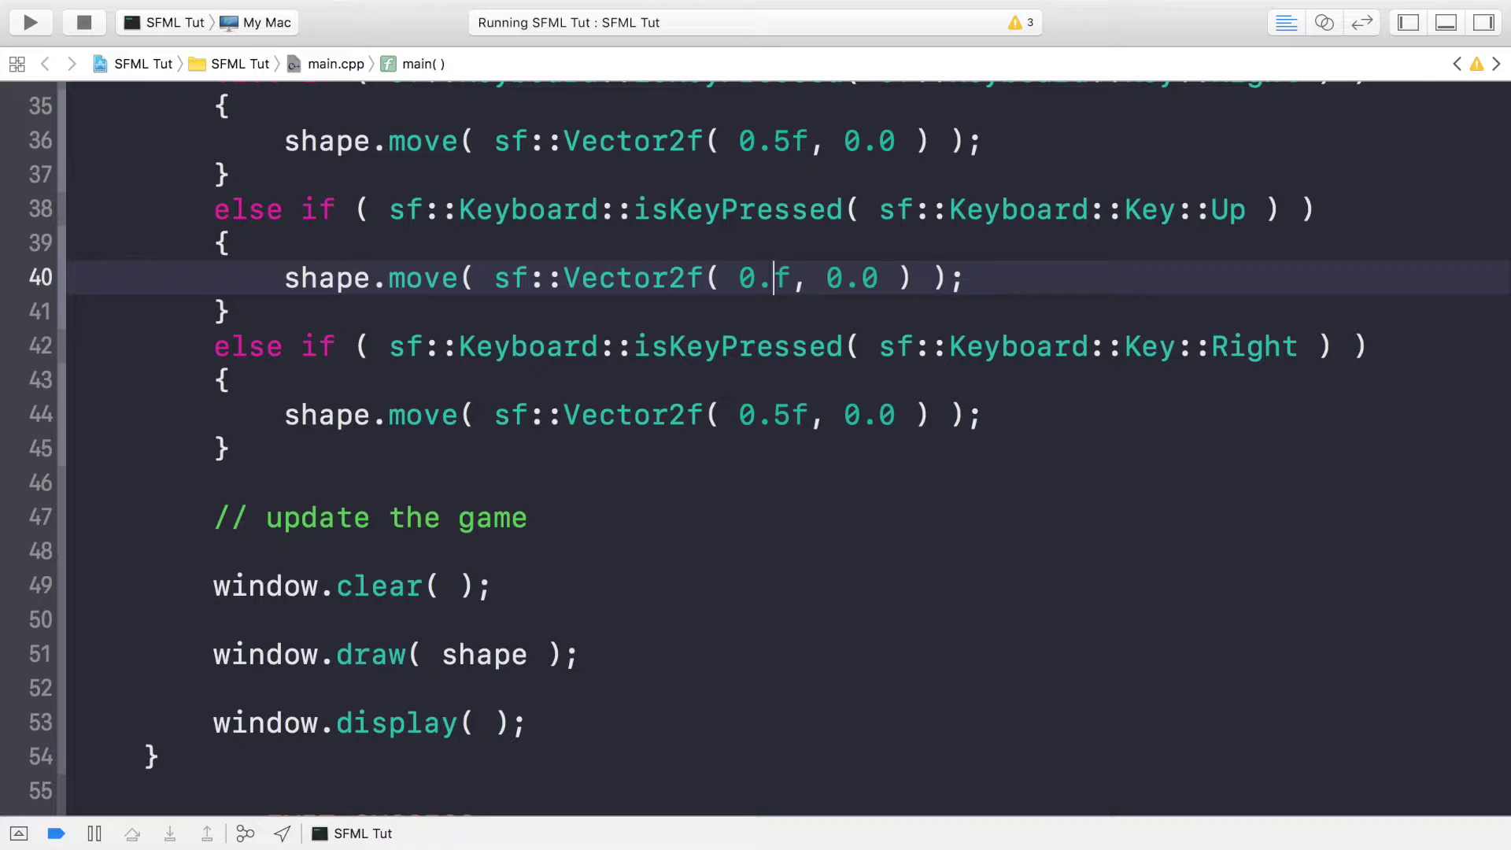
type("0")
key("Right")
key("Right")
key("Right")
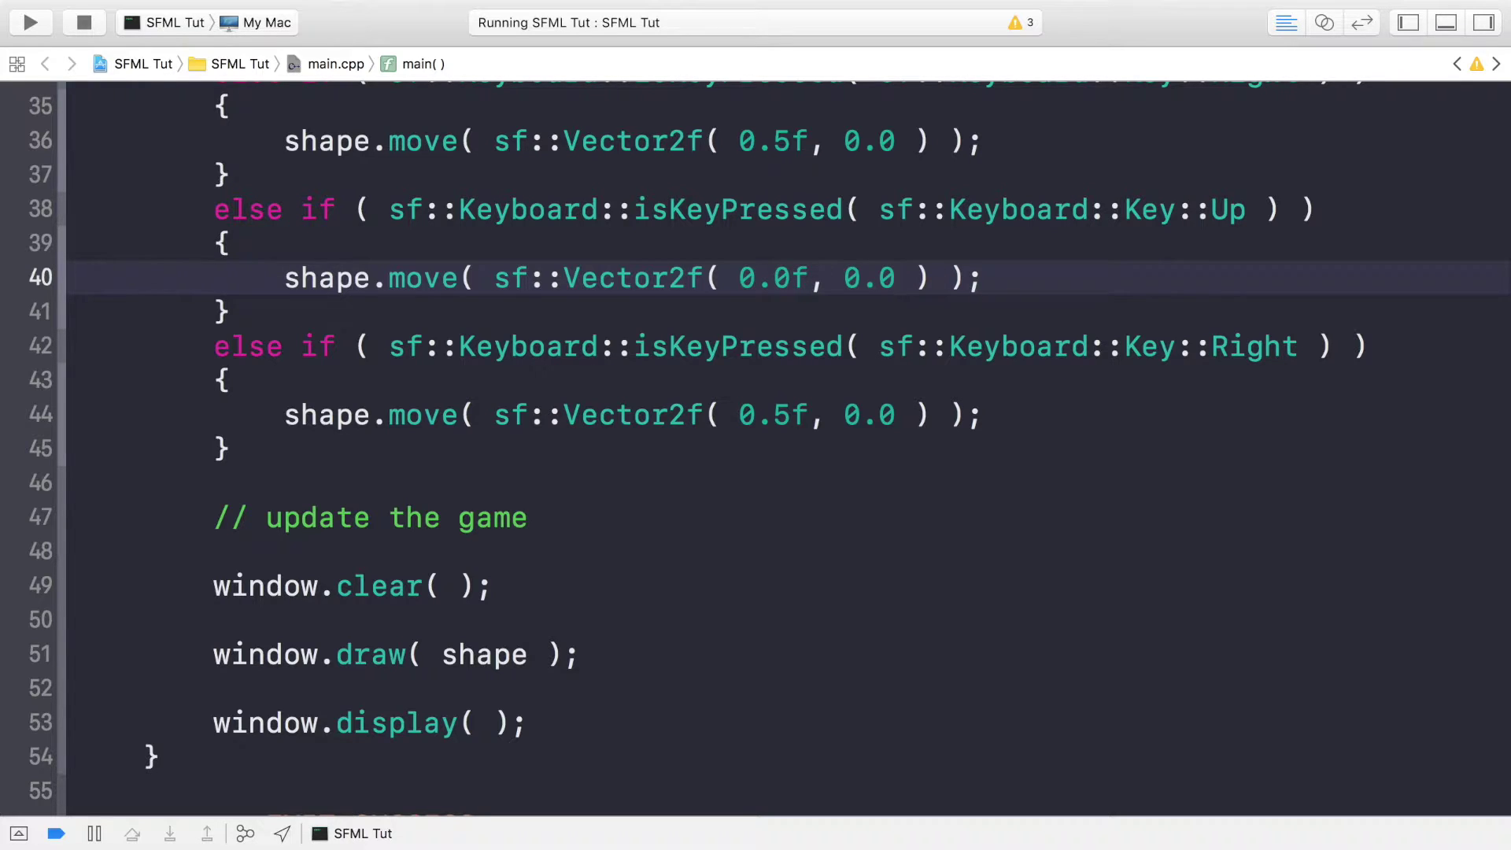
key("BackSpace")
type("5f")
key("Left")
key("Left")
key("Left")
key("Left")
type("-")
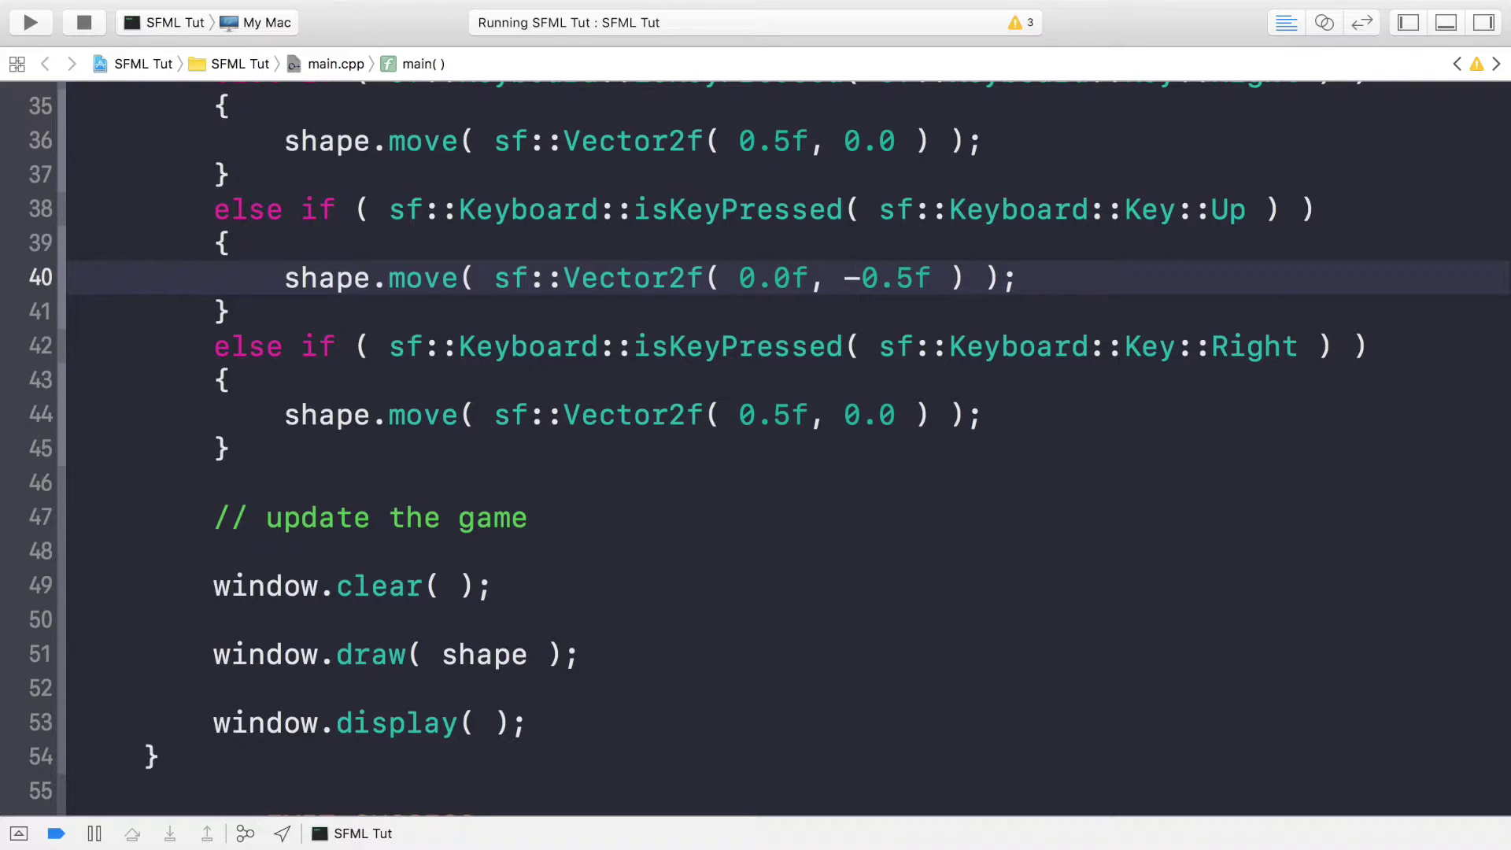
key("Left")
key("Left")
key("Left")
key("Left")
key("Left")
key("Left")
Turn the second copy into a Down branch moving the shape by 0.5f vertically
key("Down")
key("Down")
key("End")
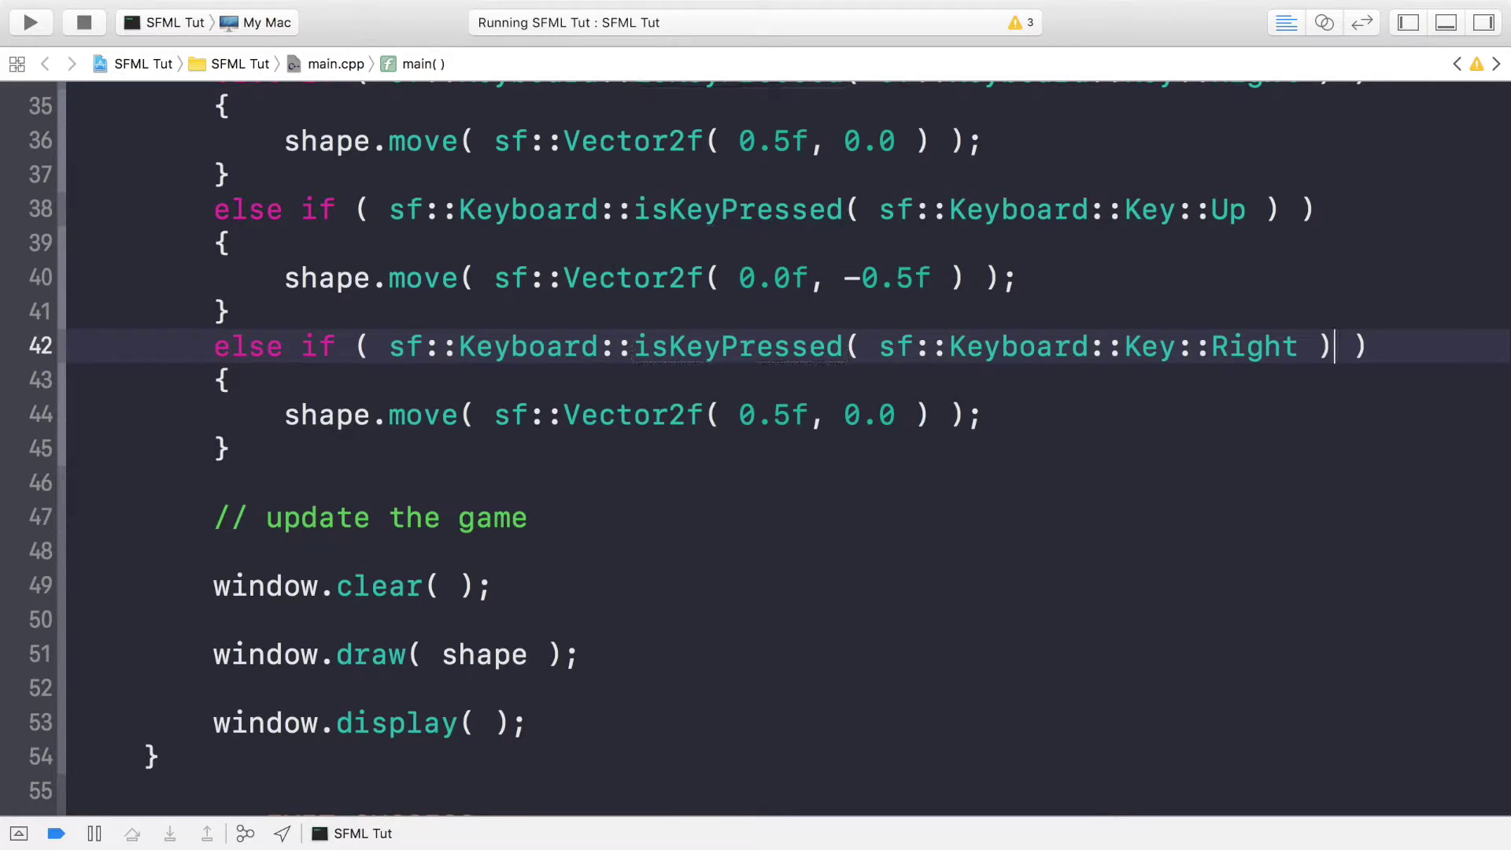
key("Left")
key("Left")
key("Left")
key("BackSpace")
key("BackSpace")
key("BackSpace")
type("Down")
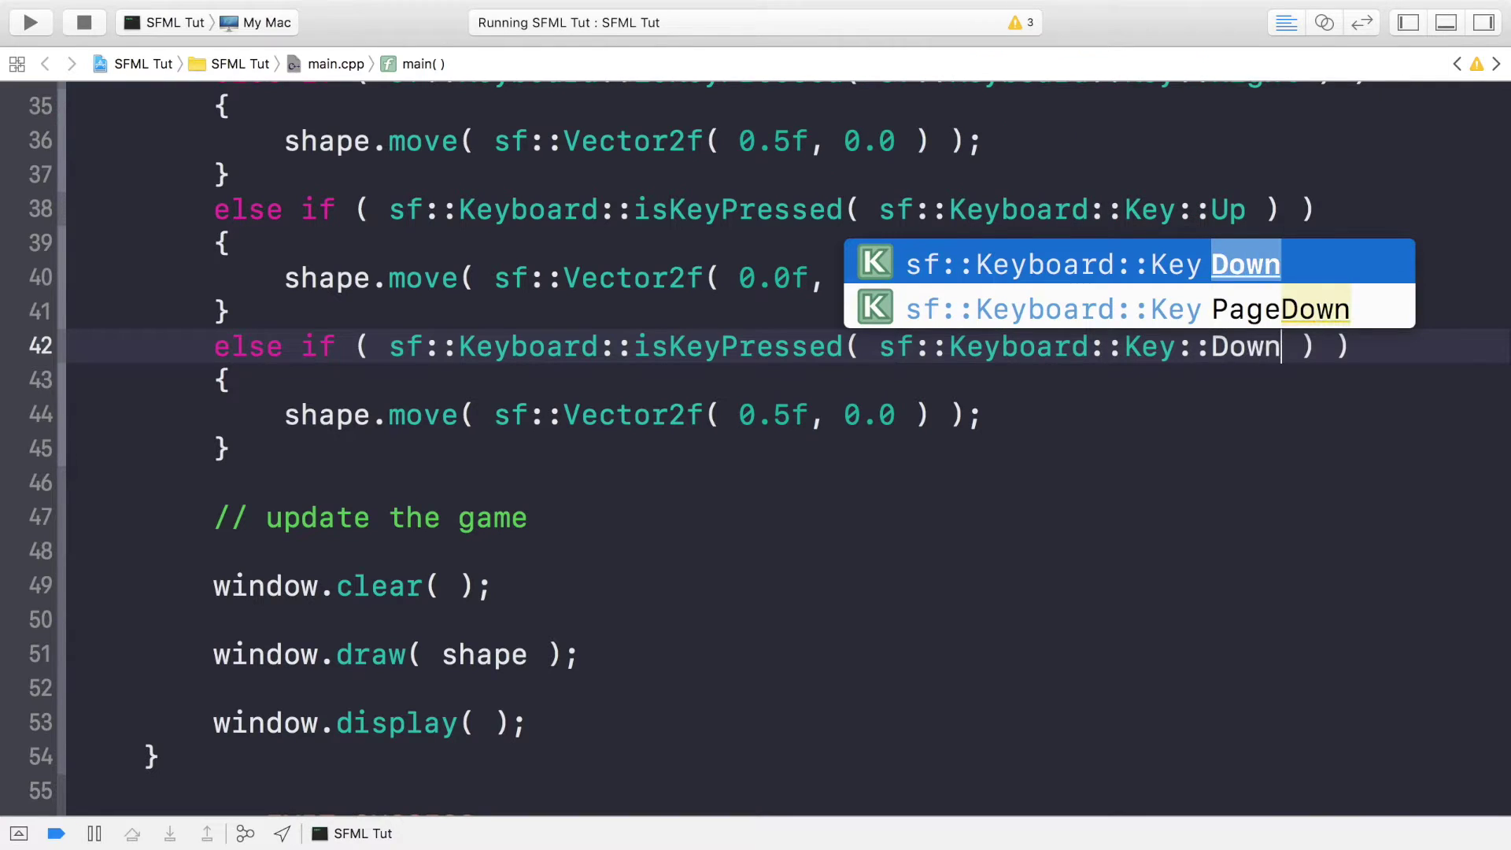
key("Return")
key("Down")
key("Down")
key("Left")
key("Left")
key("Left")
key("Left")
key("BackSpace")
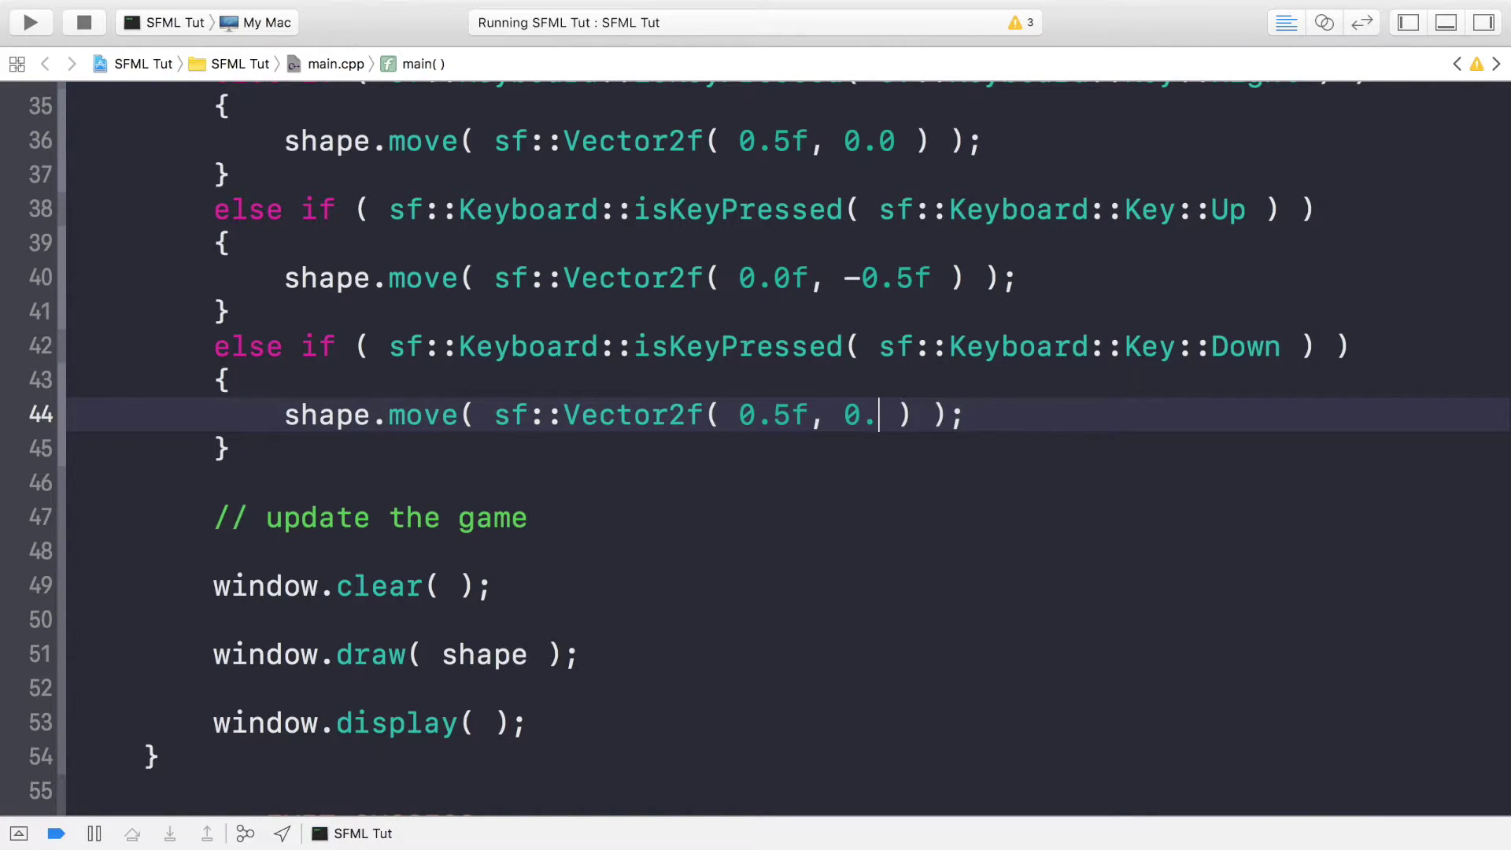
key("BackSpace")
key("BackSpace")
type("0.5f")
key("Left")
key("Left")
key("Left")
key("Left")
key("Left")
key("BackSpace")
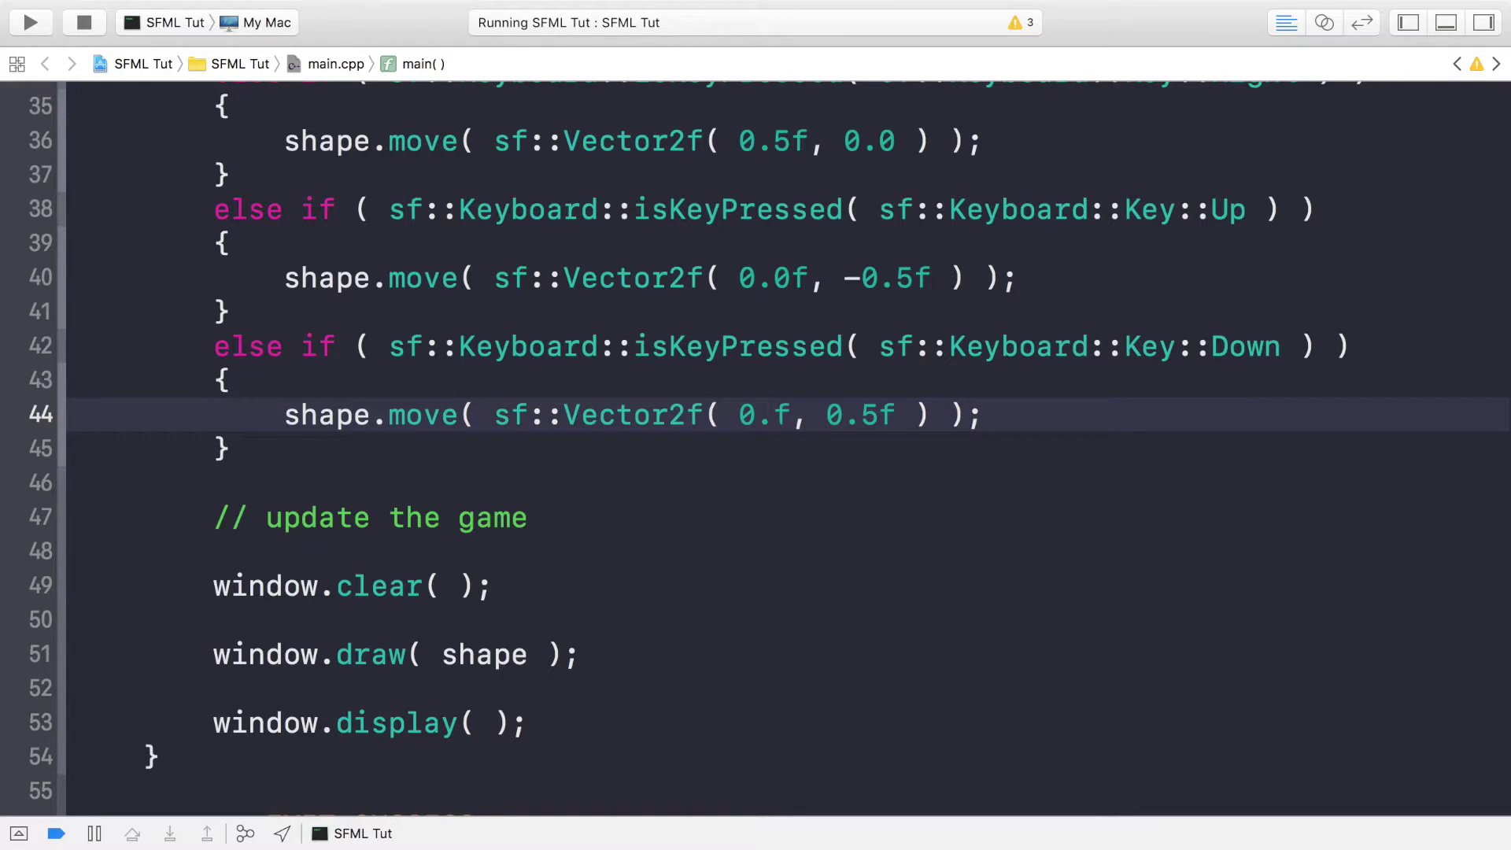
type("0")
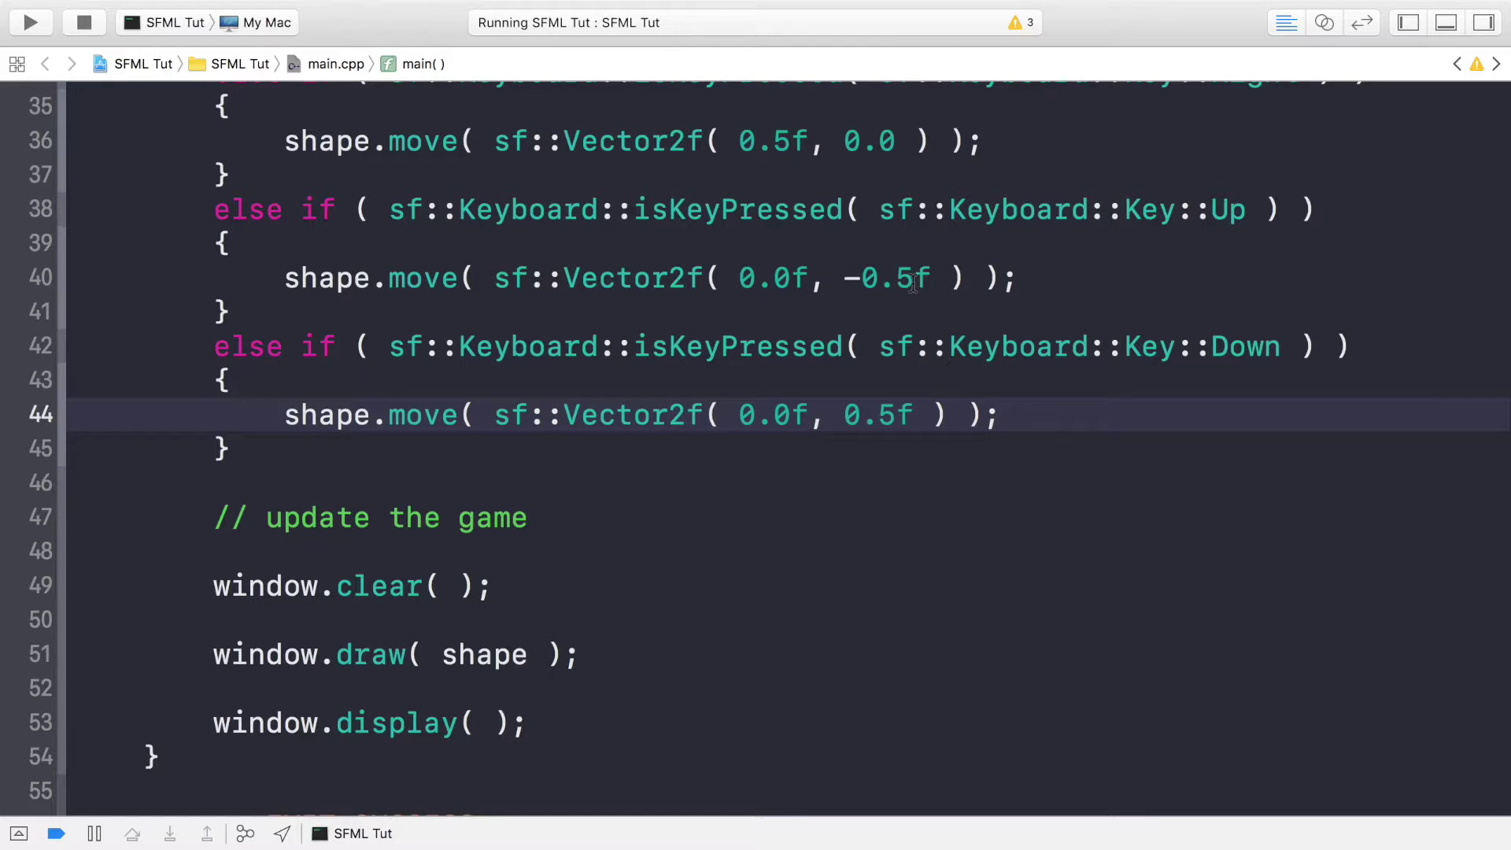
scroll(909, 281, "up", 3)
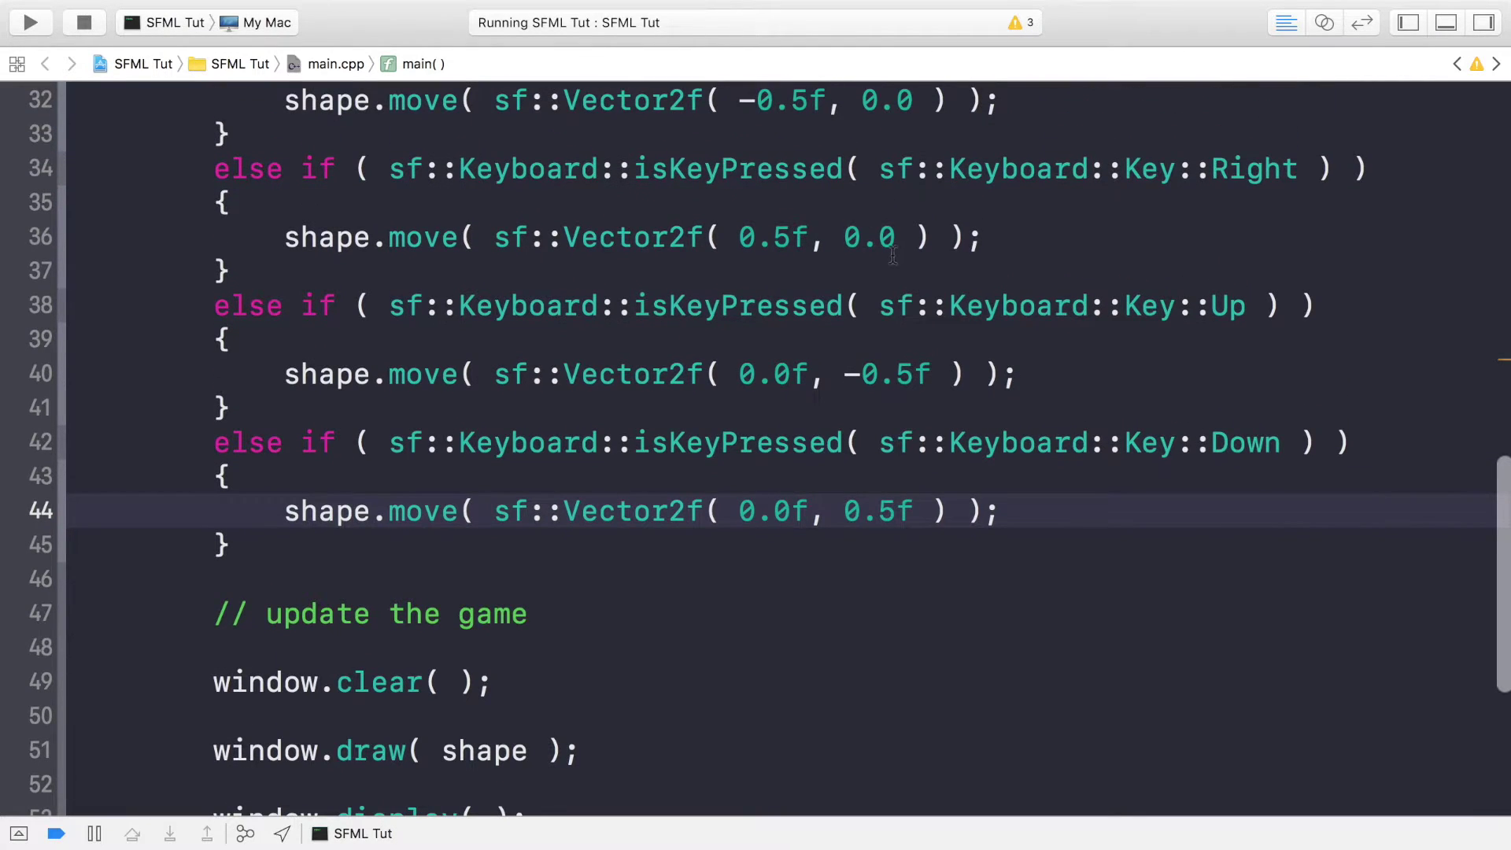
Make 0.0 into 0.0f in the right and left move calls, then rebuild and run
left_click(897, 254)
type("f")
scroll(909, 300, "up", 2)
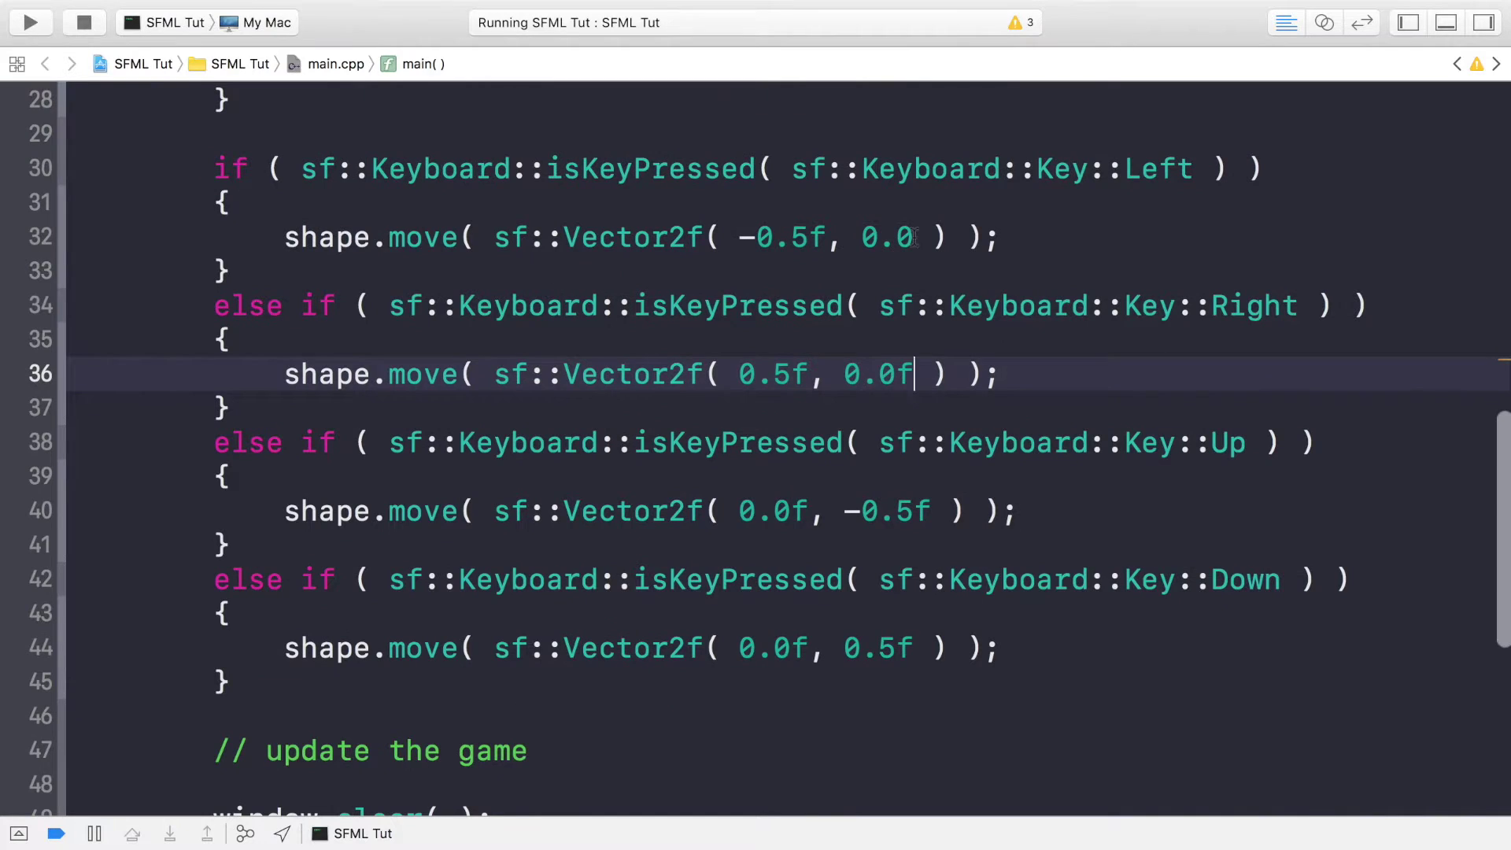
left_click(915, 238)
type("f")
scroll(822, 327, "down", 5)
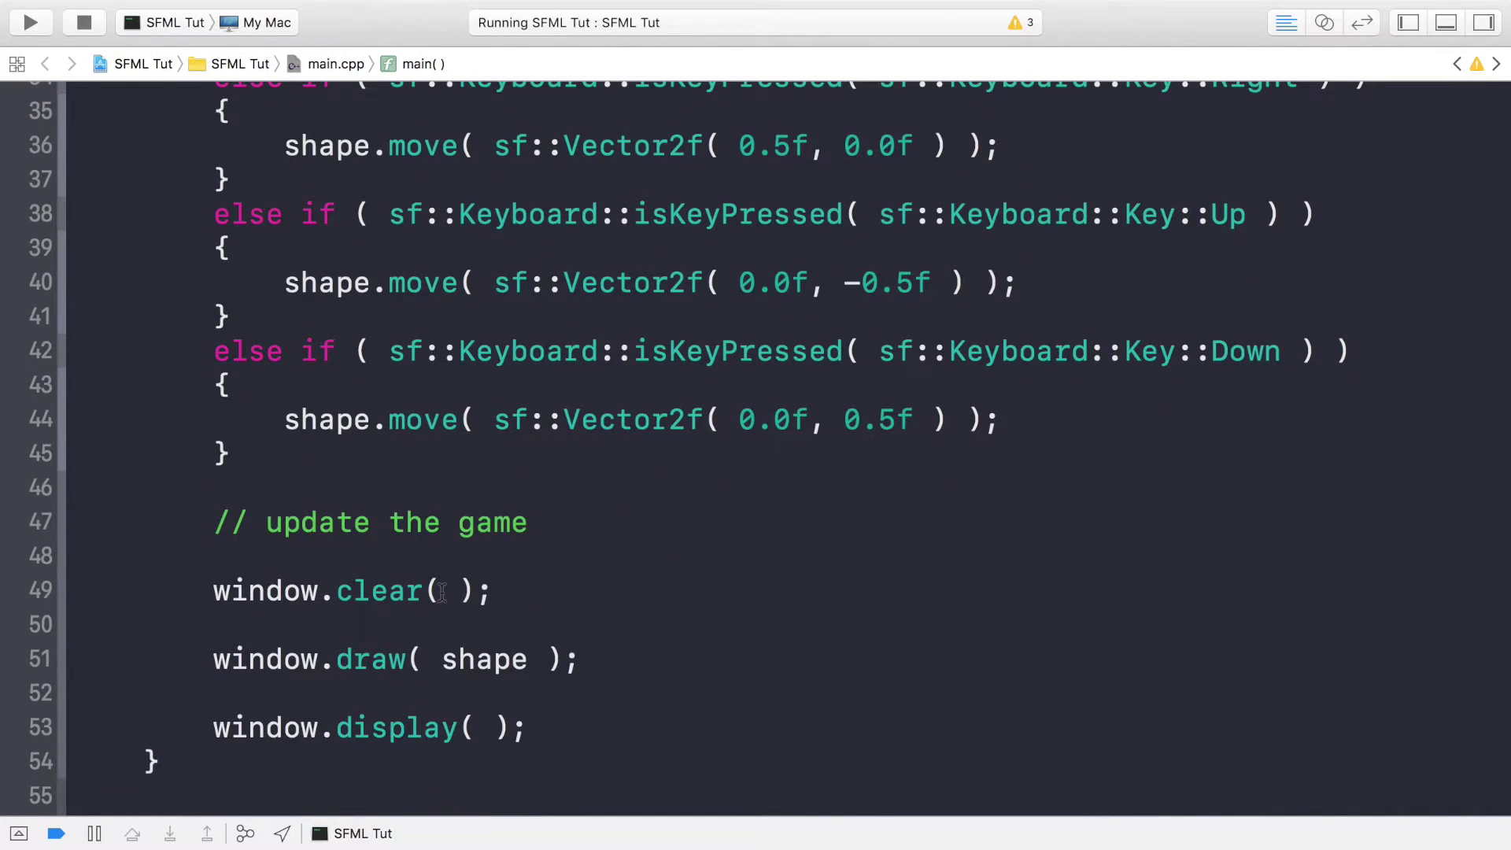
key("super+r")
Confirm stopping the old run and cycle the rectangle left, up, right and down repeatedly
key("Return")
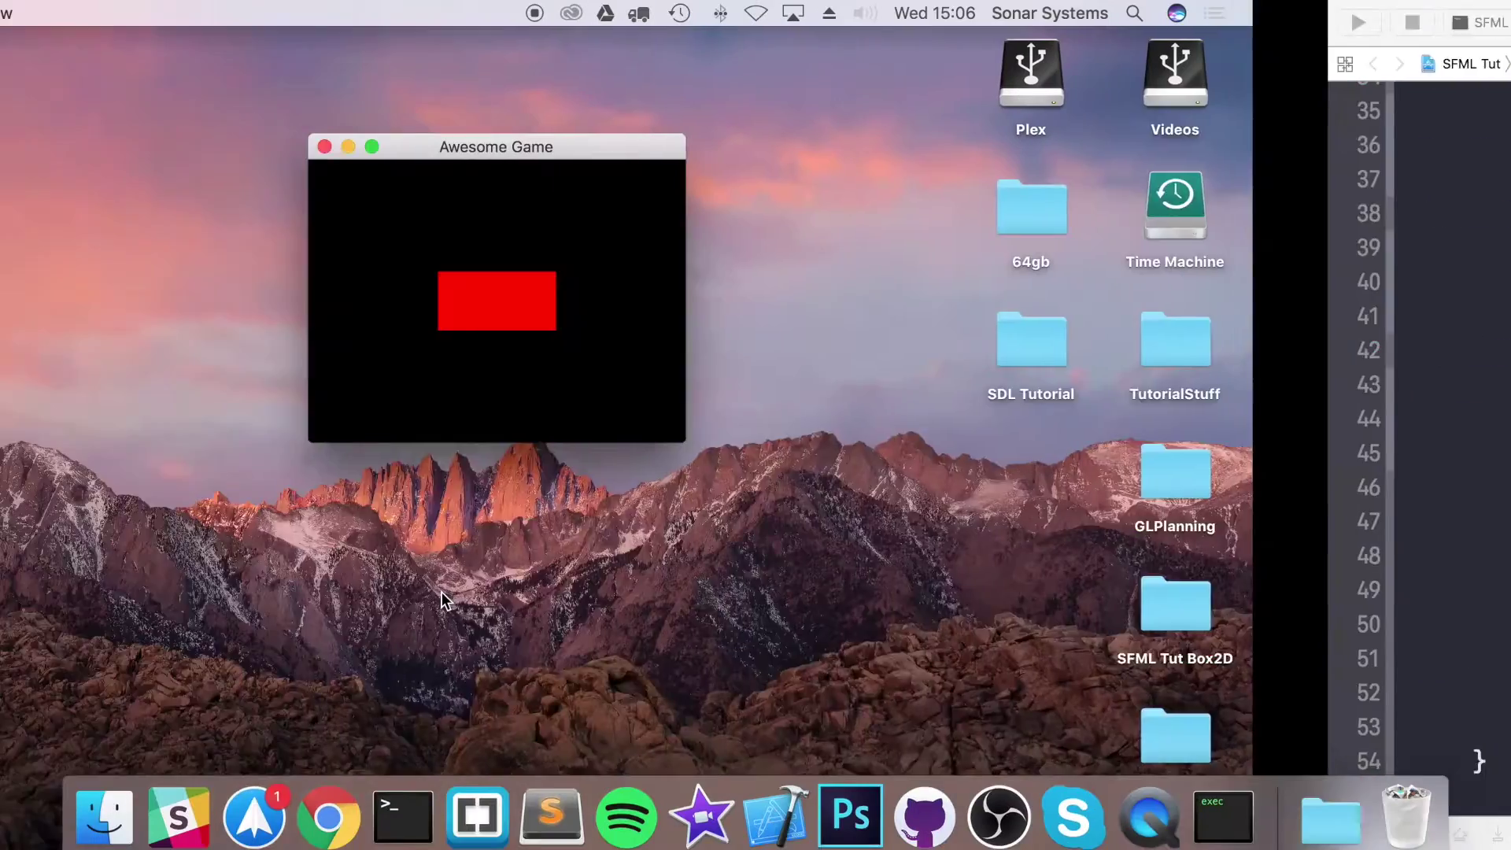
key("Left")
key("Up")
key("Right")
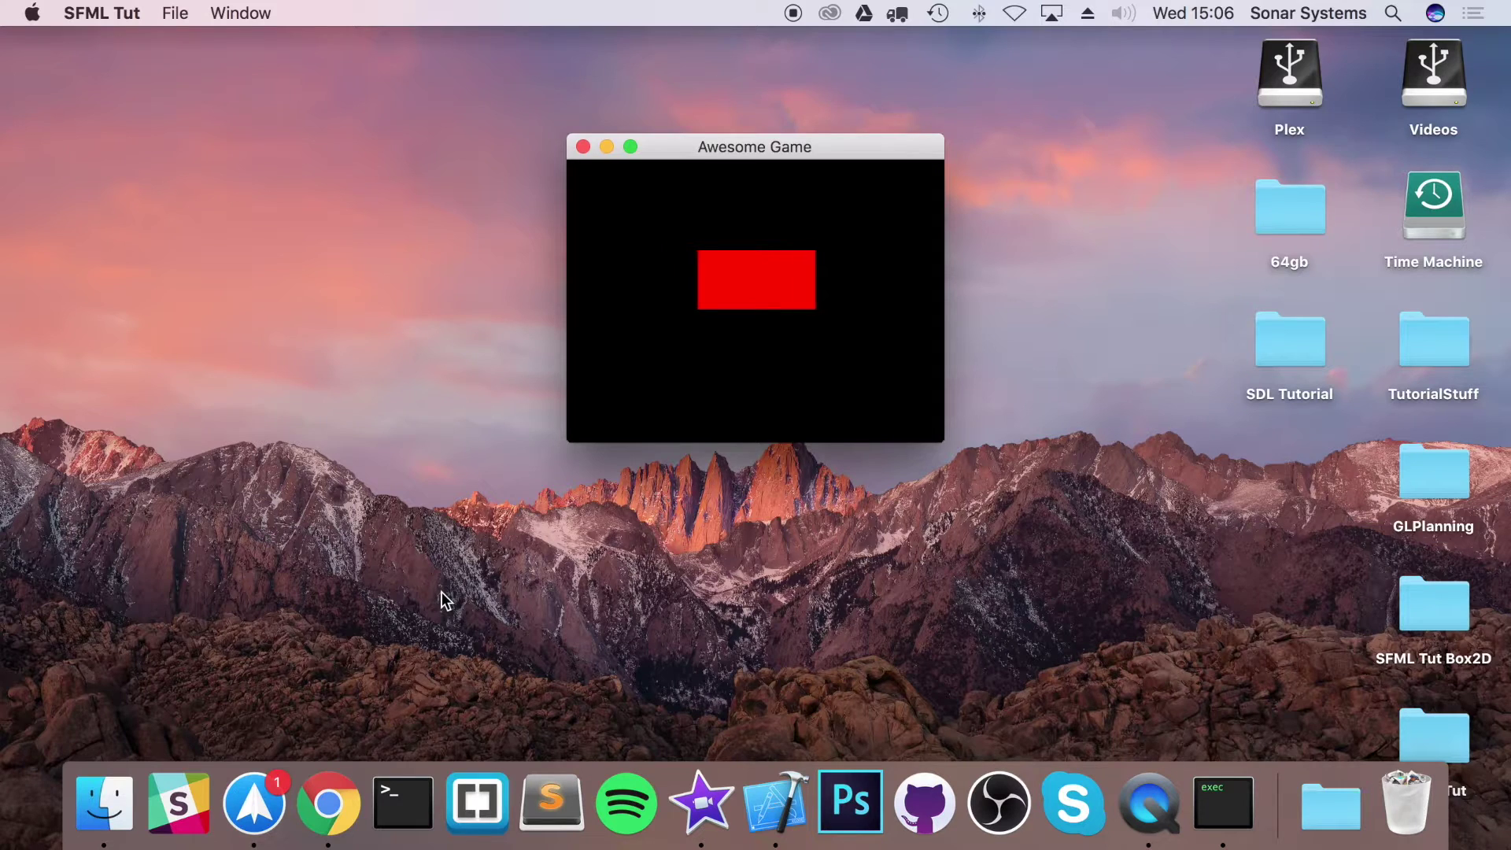
key("Down")
key("Left")
key("Up")
key("Right")
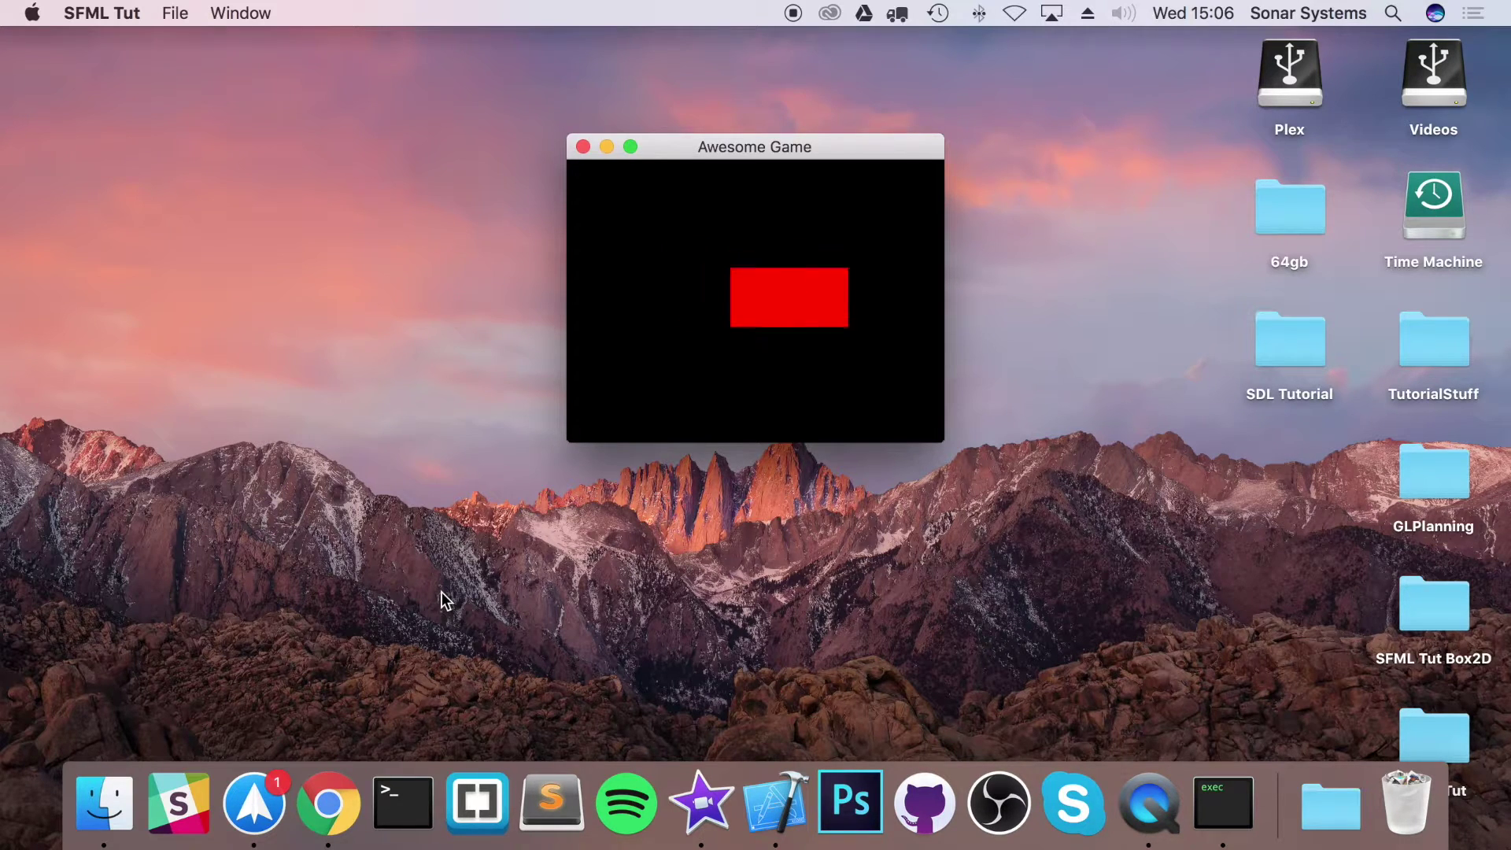
key("Down")
key("Left")
key("Up")
key("Right")
key("Left")
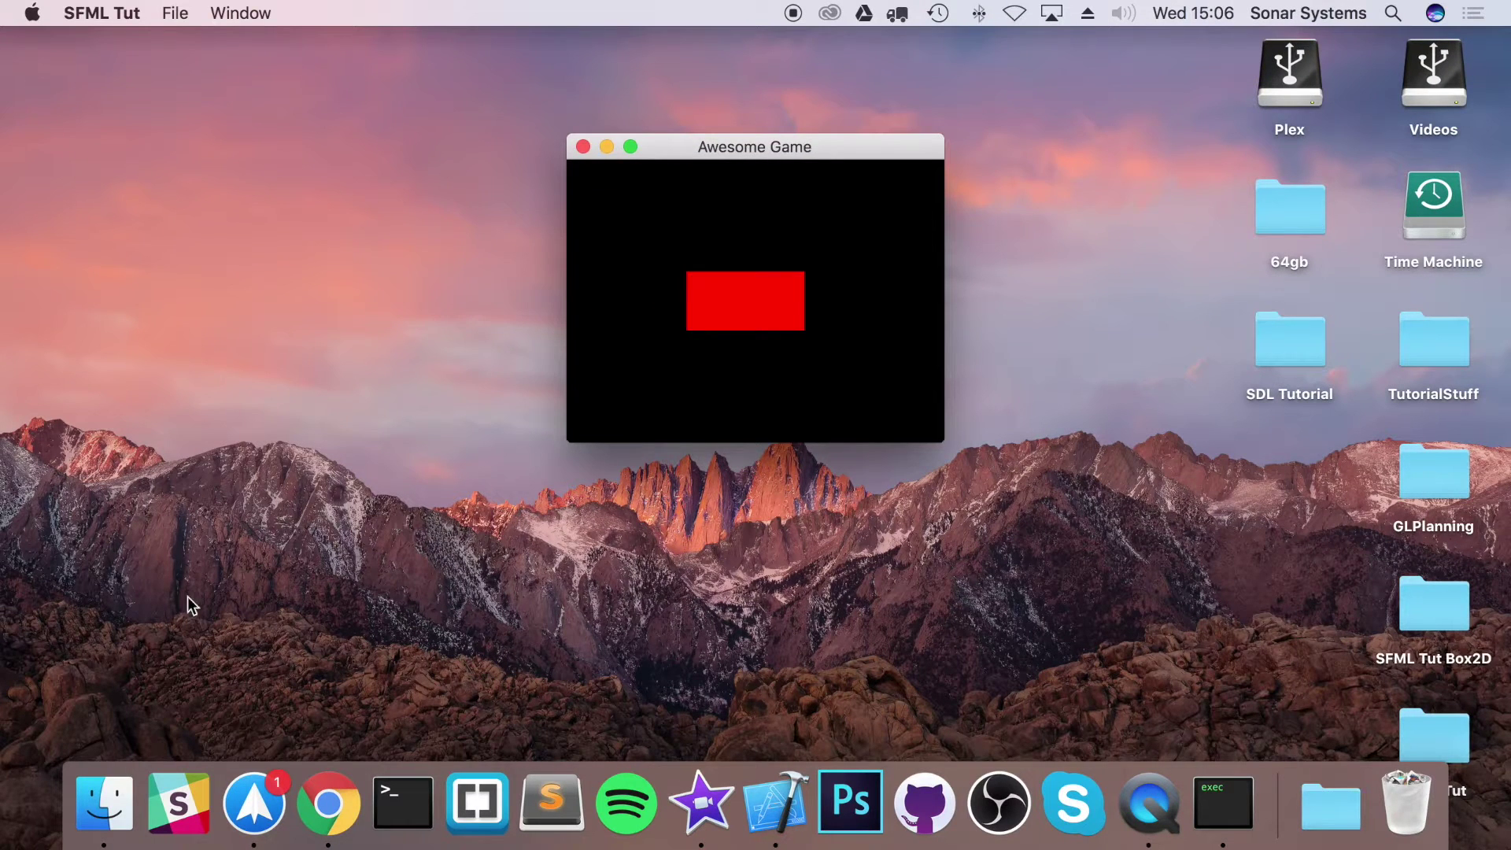
Nudge the rectangle left and right, then return to the Xcode editor
key("Left")
key("Left")
key("Left")
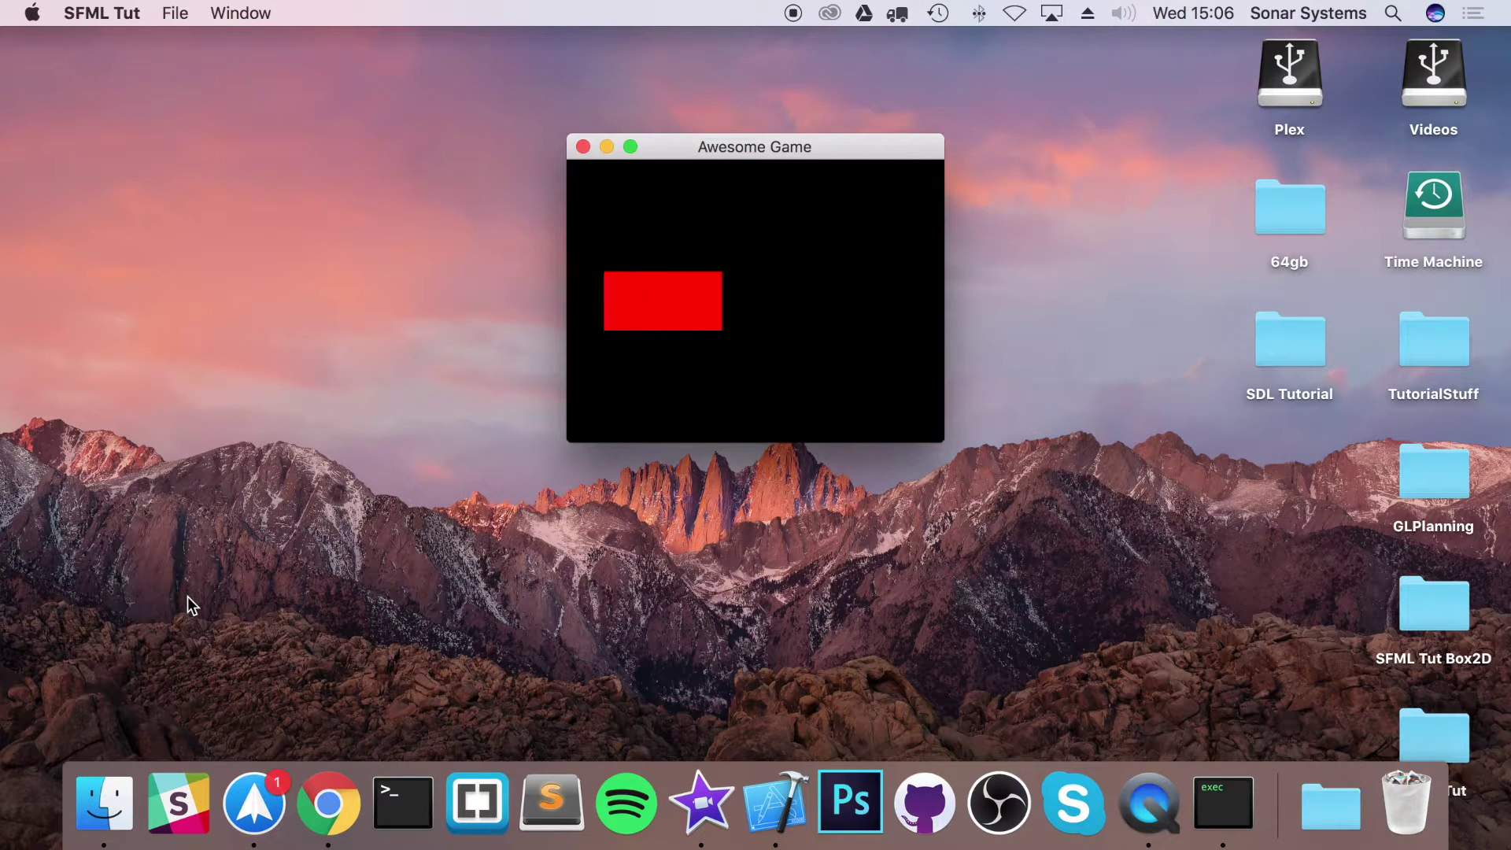
key("Left")
key("Right")
key("Right")
key("Right")
key("Right")
key("Left")
key("Left")
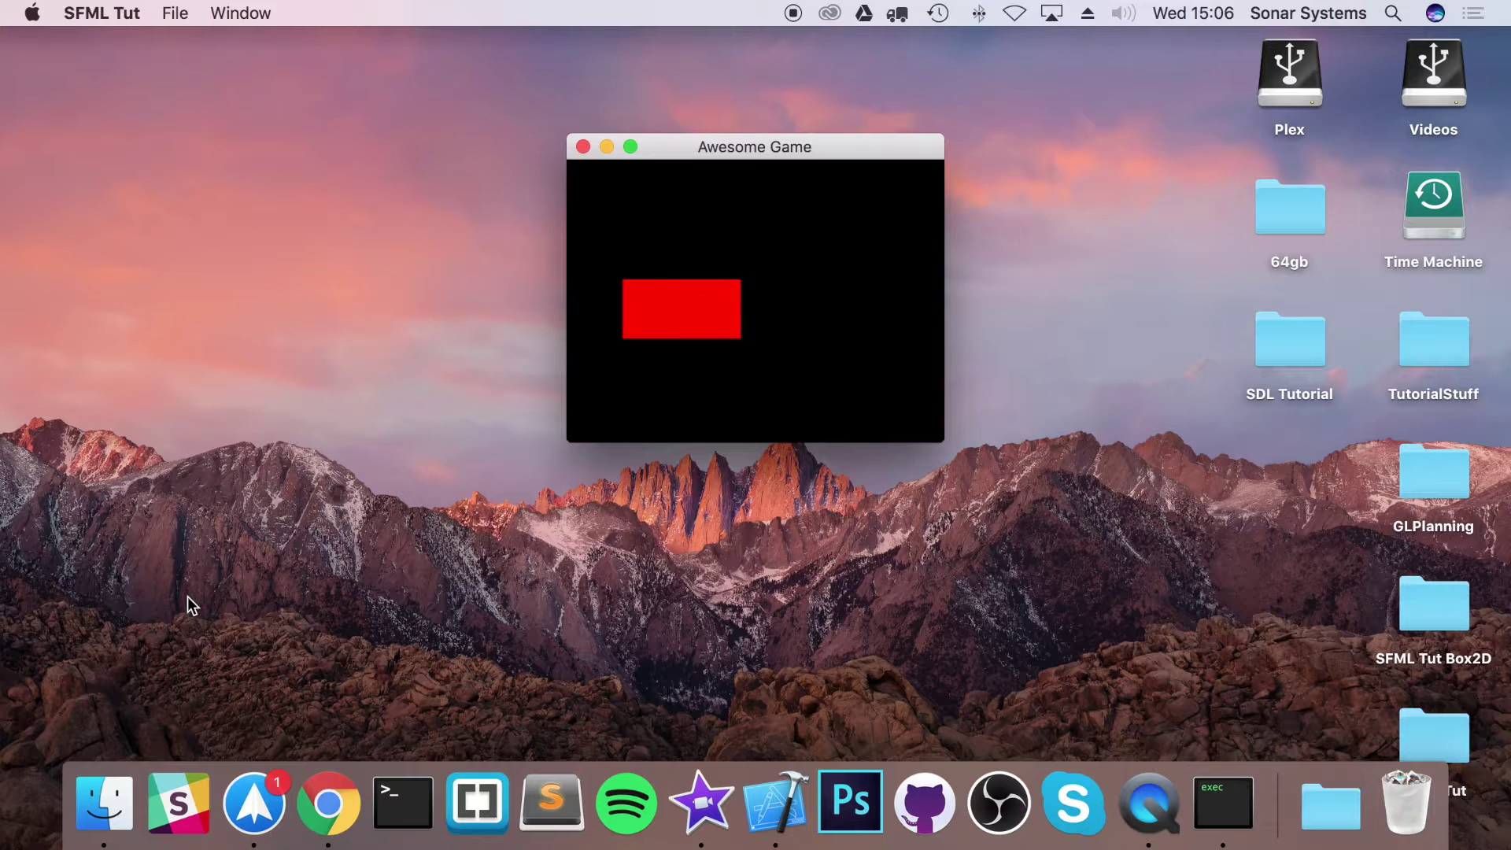
key("ctrl+Right")
scroll(188, 596, "up", 5)
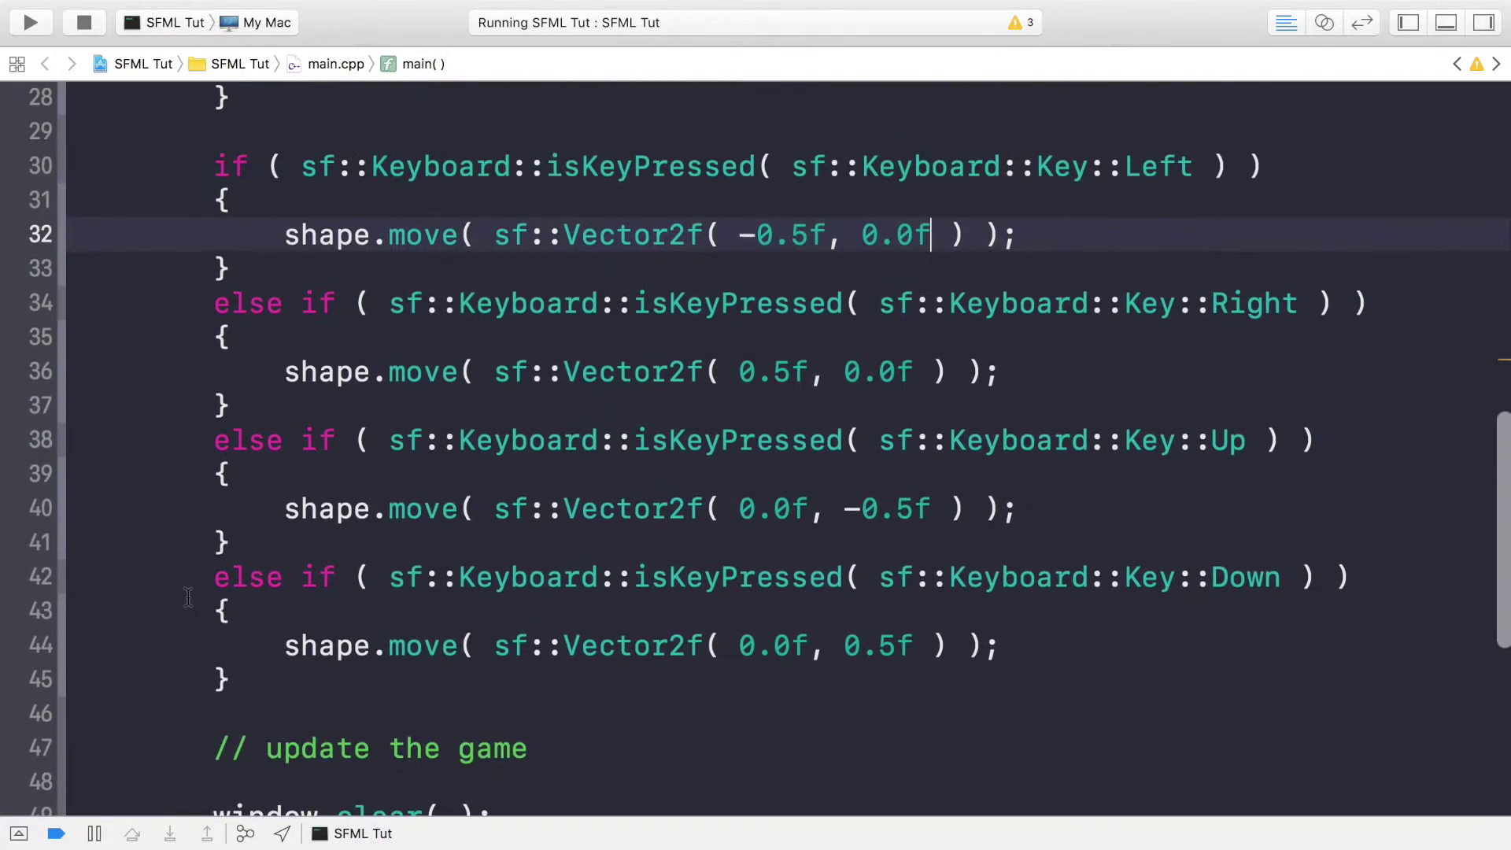
scroll(188, 596, "up", 2)
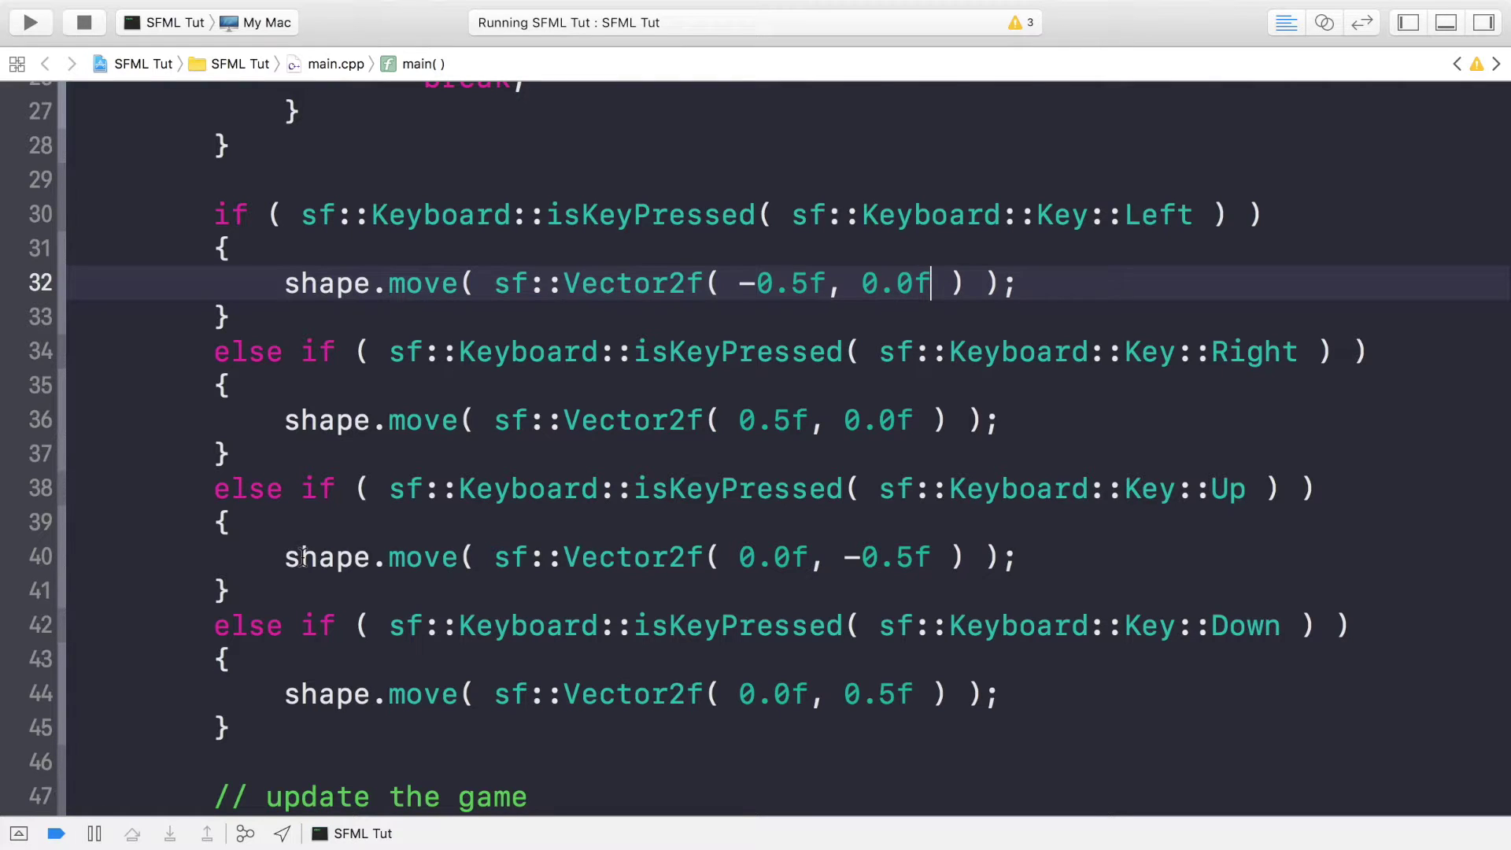
Delete the else before the Right check, leaving a blank line above it
left_click(231, 361)
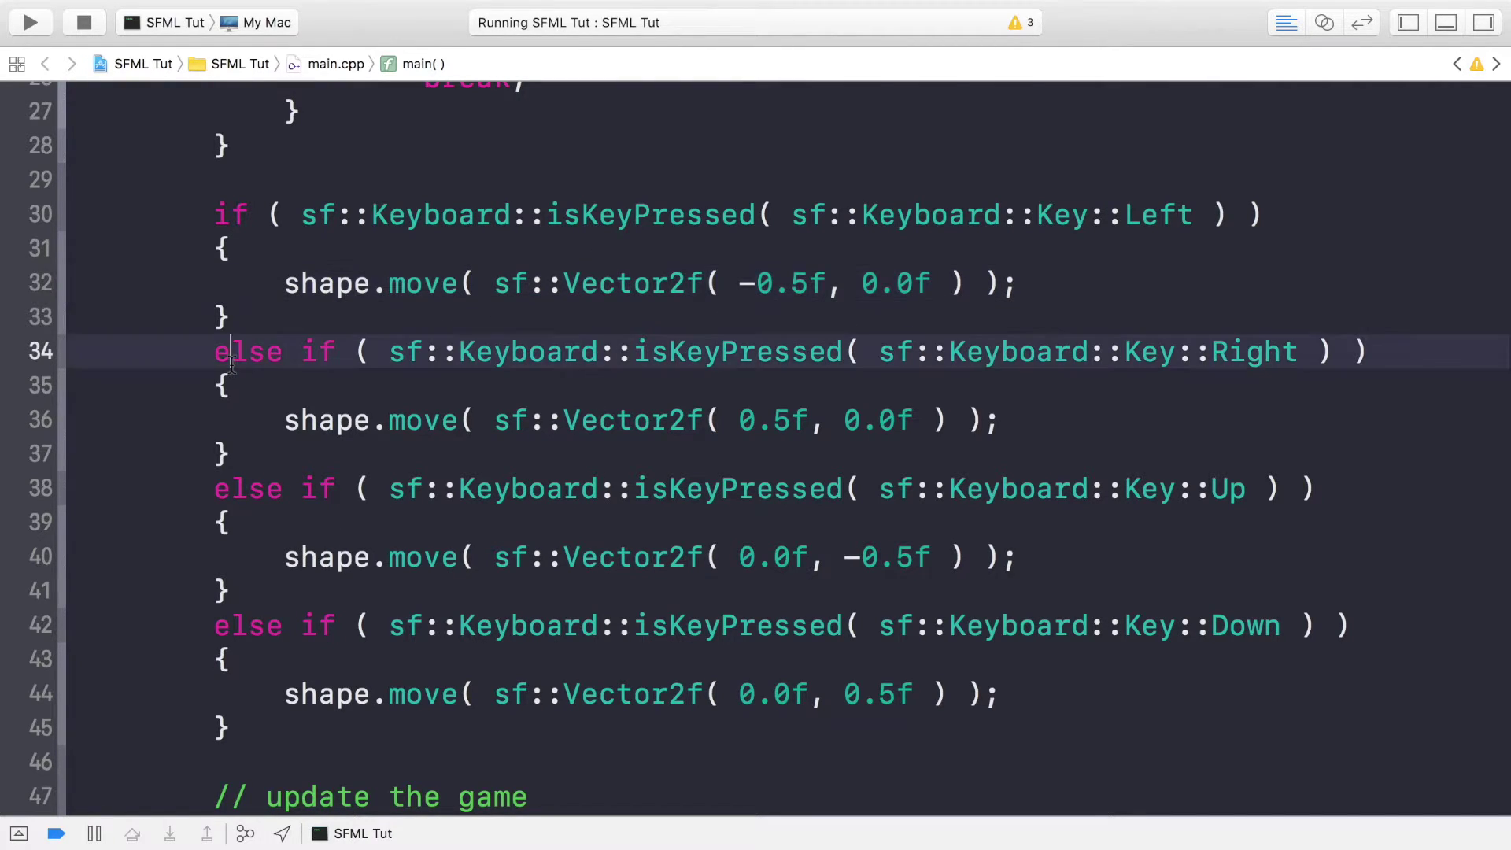
double_click(232, 354)
key("BackSpace")
key("Return")
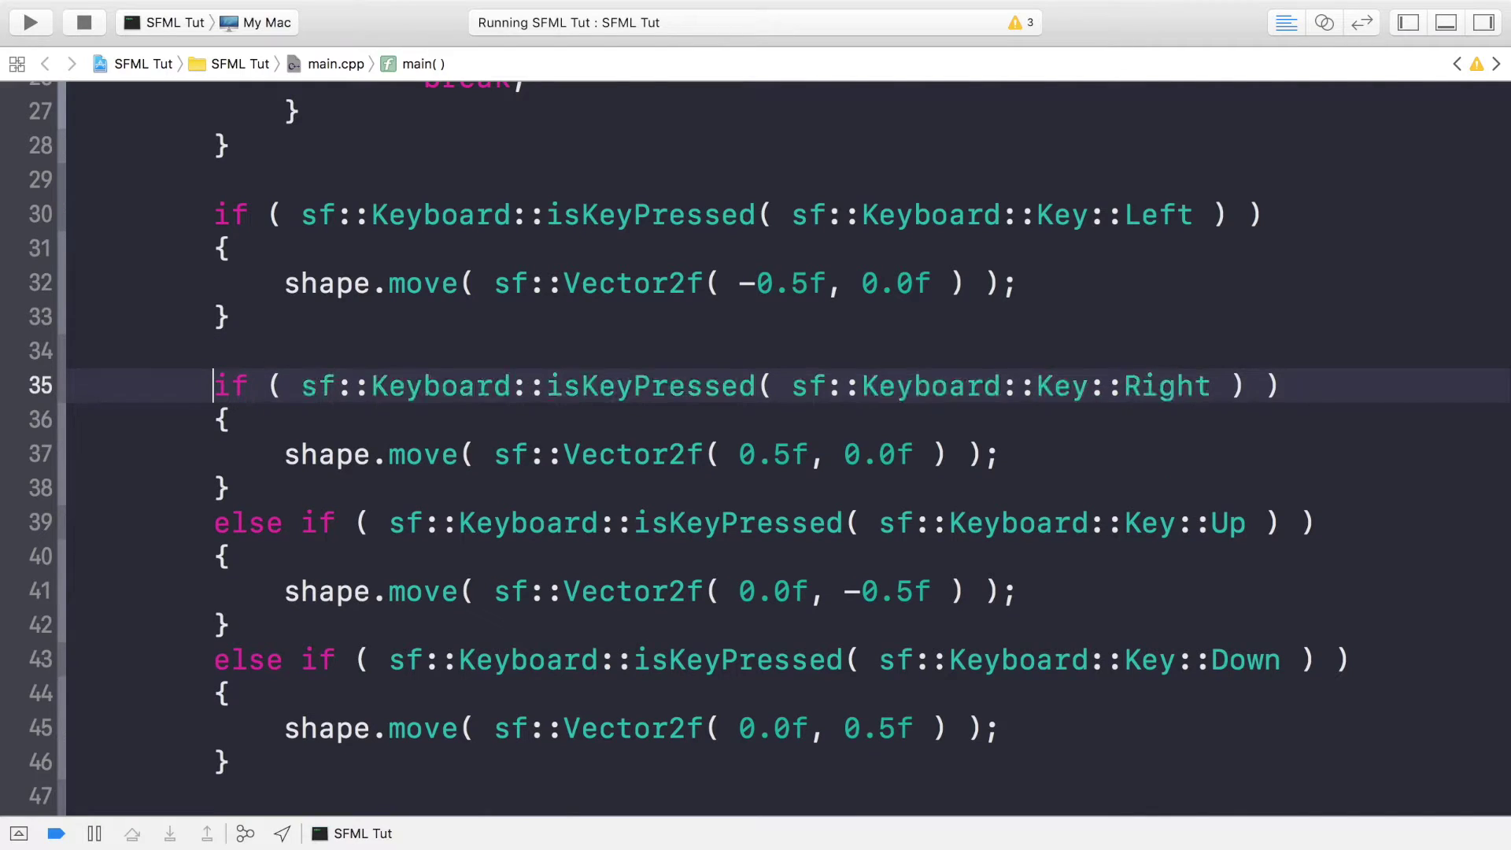
Delete the else before the Up check, leaving a blank line above it
key("Down")
key("Down")
key("Down")
double_click(248, 522)
key("BackSpace")
key("Return")
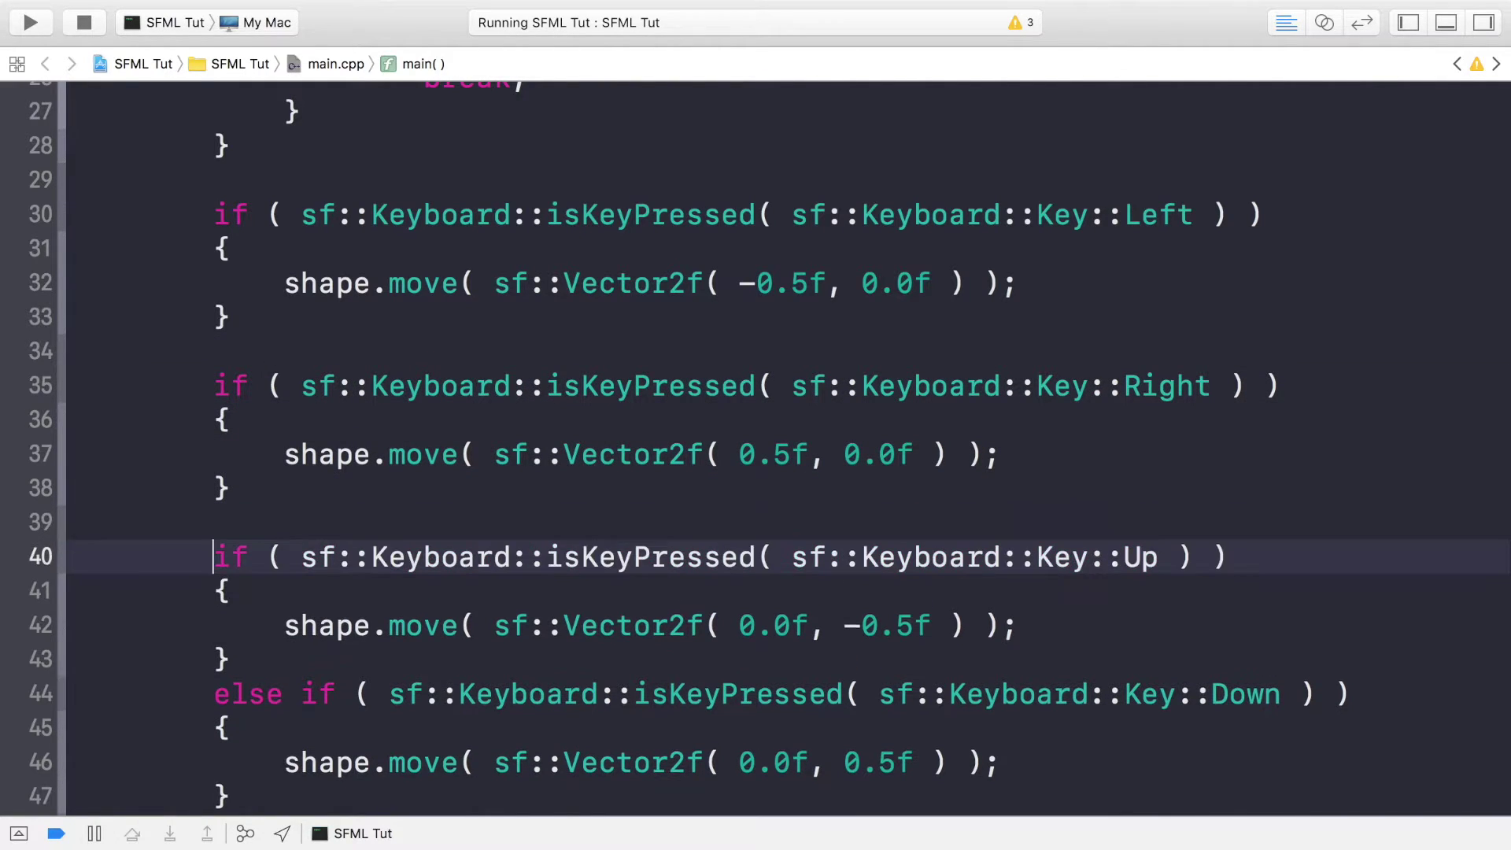
Delete the else before the Down check with a blank line, then rebuild and run
key("Down")
key("Down")
key("Down")
double_click(248, 695)
key("BackSpace")
key("Return")
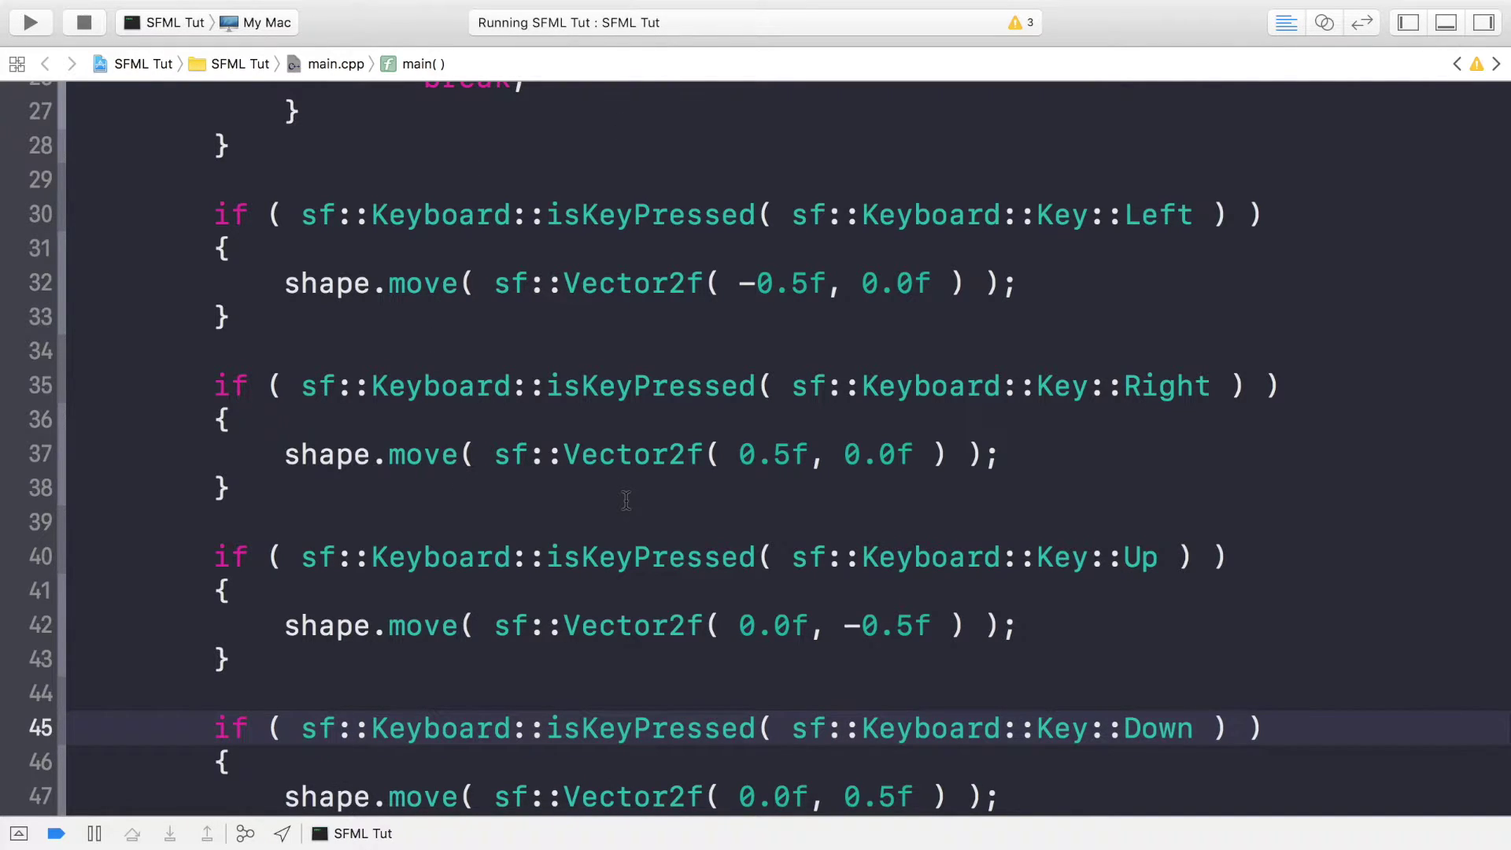
key("super+r")
Confirm stopping the old run and steer the rectangle diagonally with paired arrow keys
key("Return")
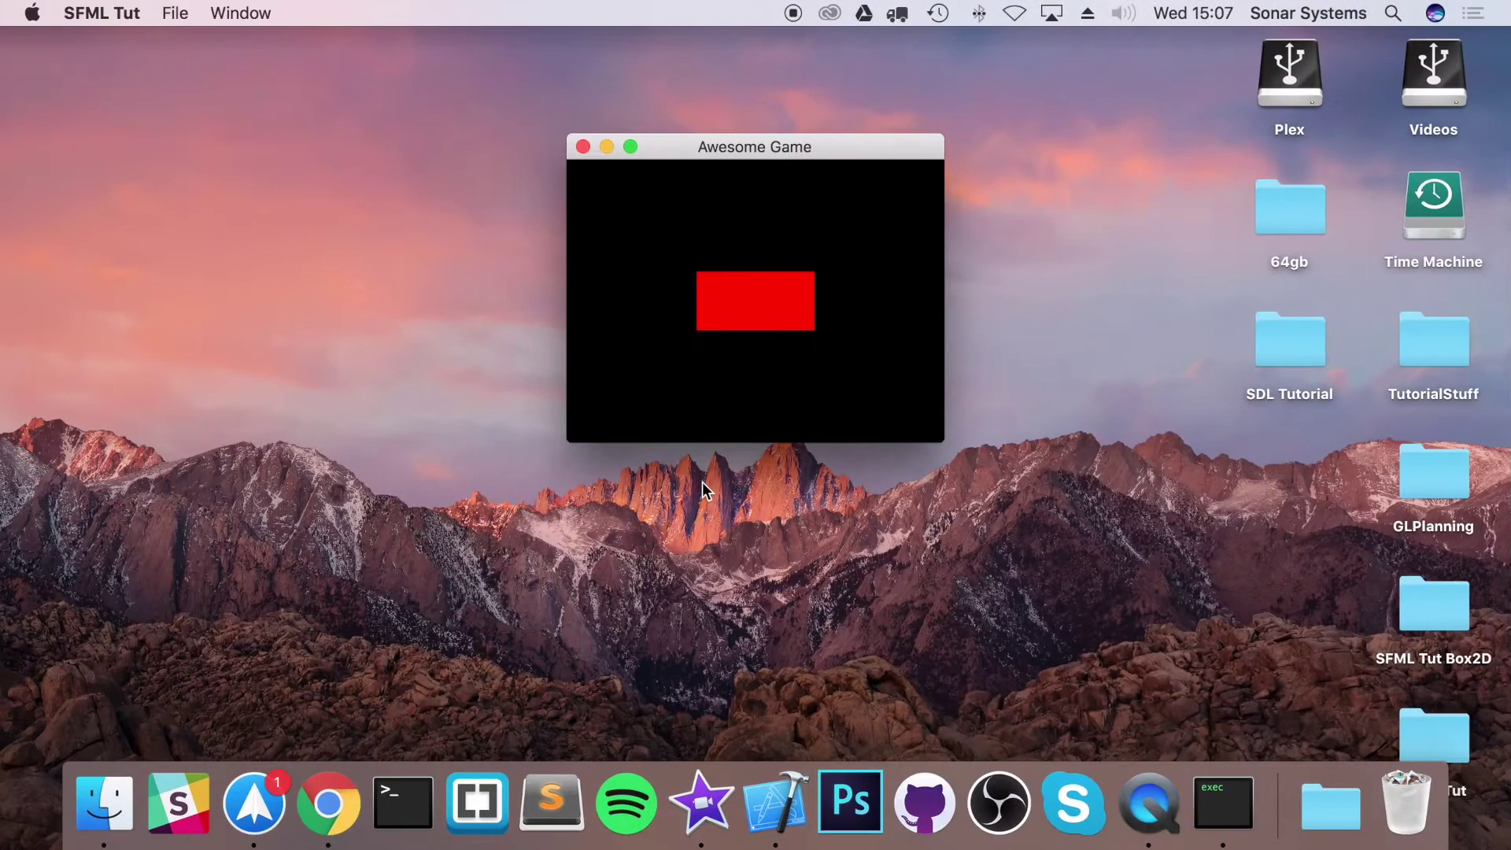
key("Left")
key("Left")
key("Up")
key("Up")
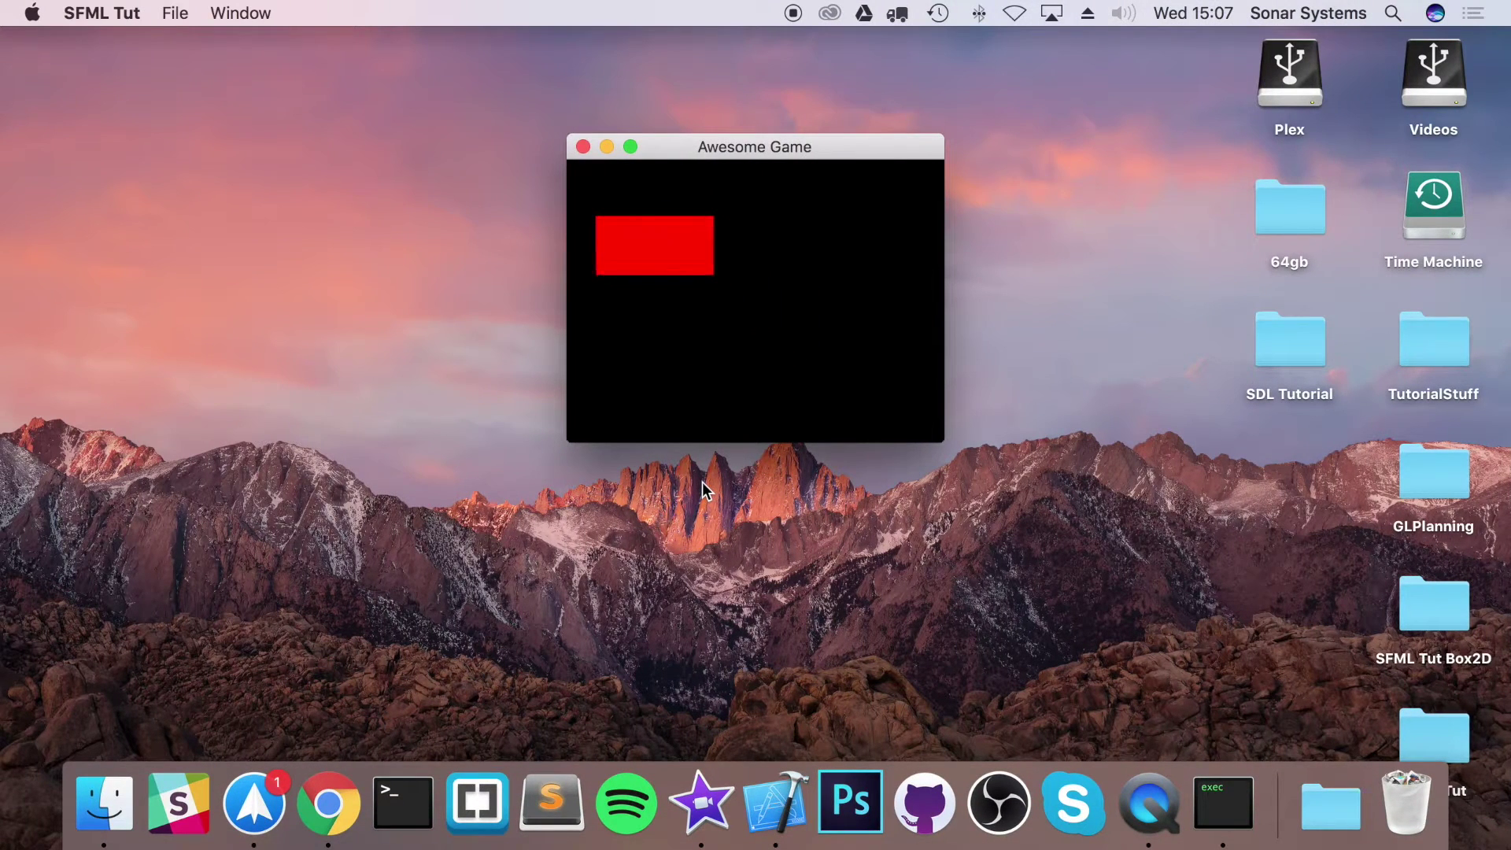
key("Right")
key("Down")
key("Down")
key("Left")
key("Left")
key("Up")
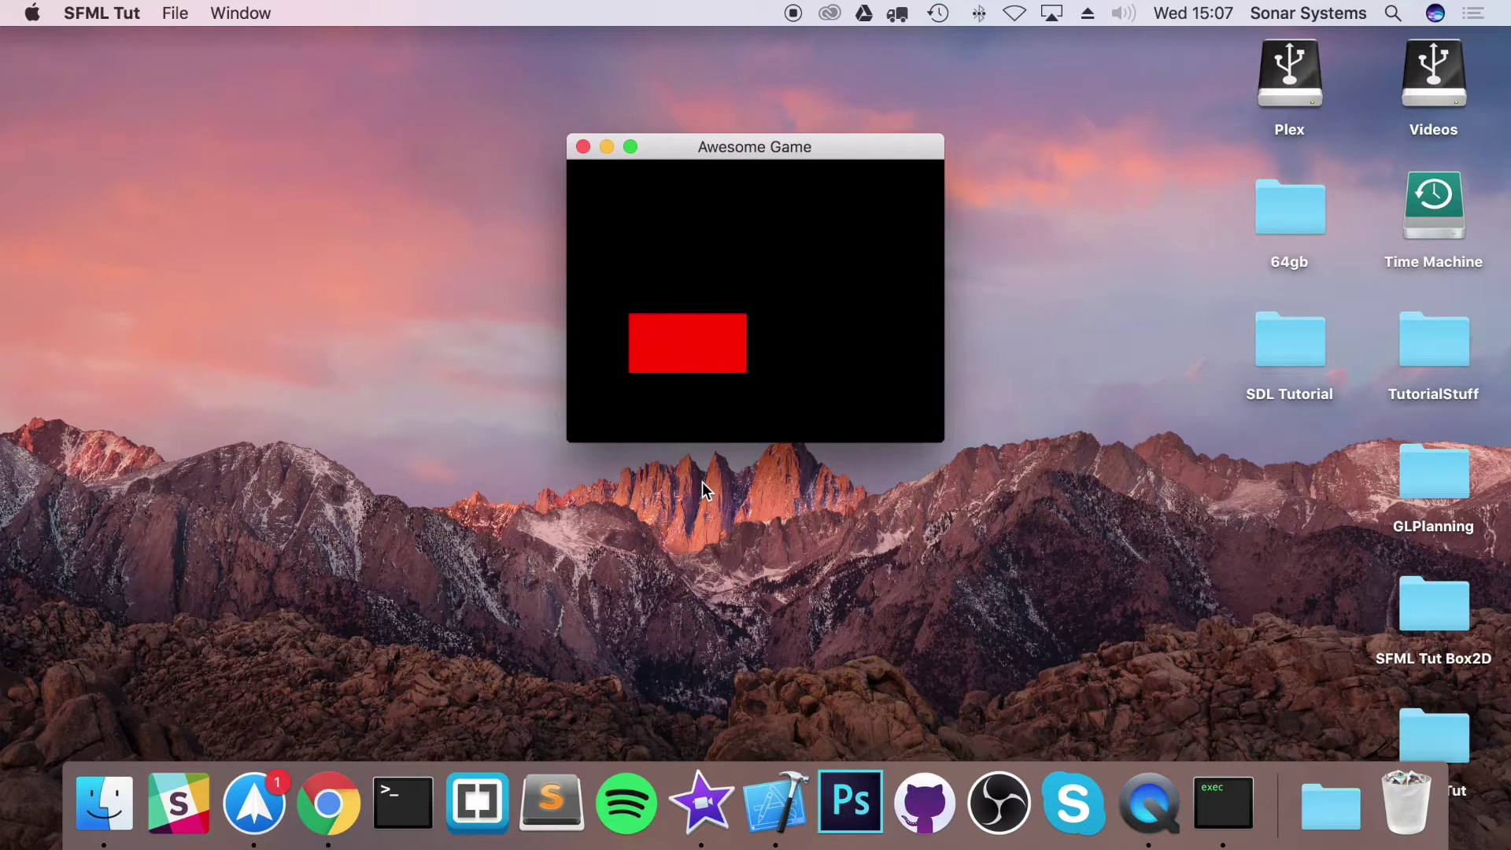
key("Right")
key("Up")
key("Right")
Continue diagonal moves with Up, Down, Left and Right combinations, then return to Xcode
key("Up")
key("Left")
key("Down")
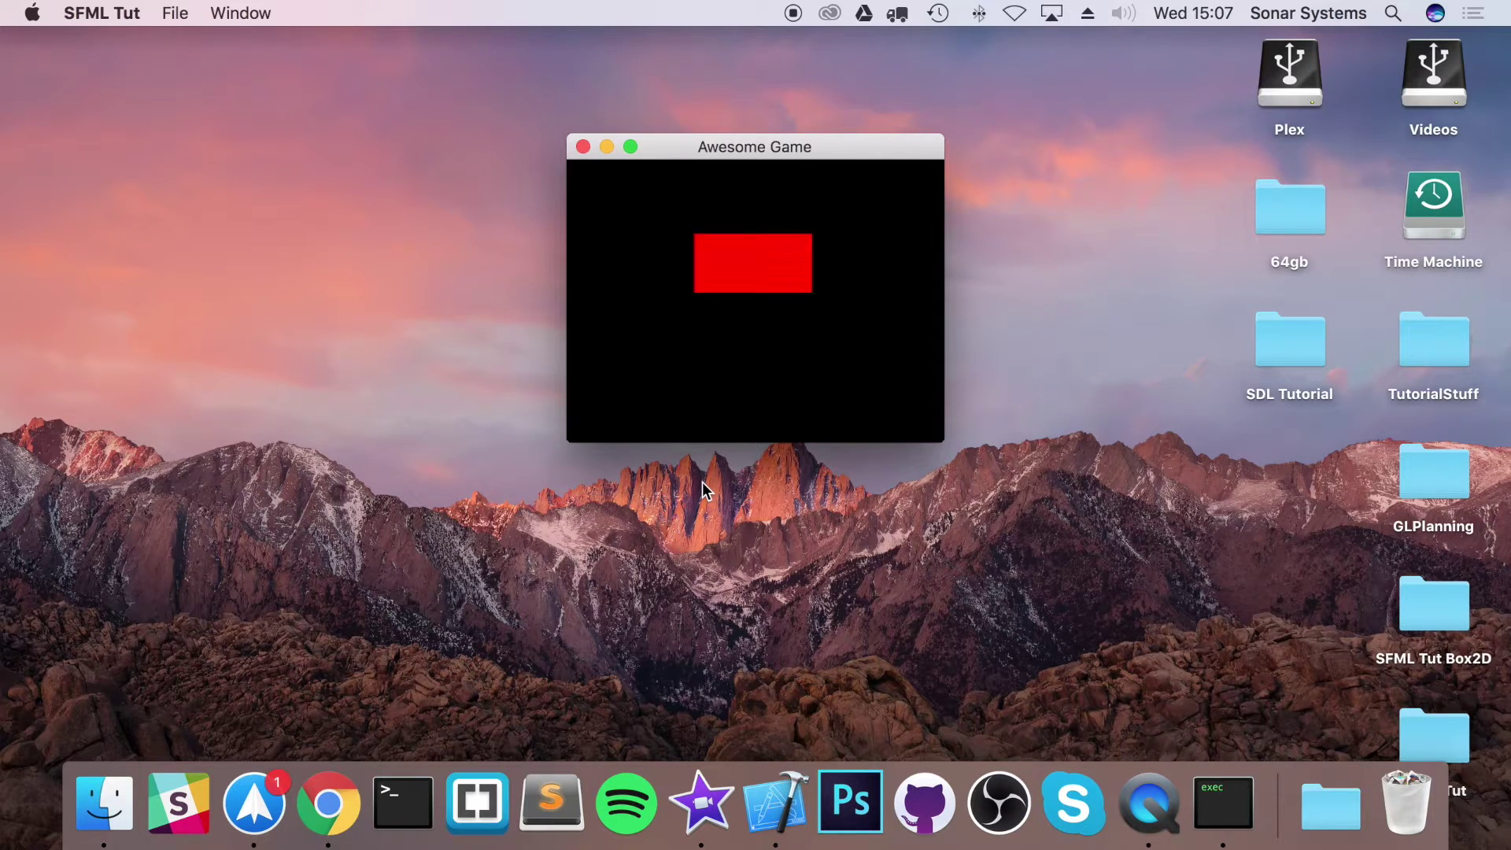
key("Left")
key("Up")
key("Right")
key("Down")
key("Right")
key("Down")
key("ctrl+Right")
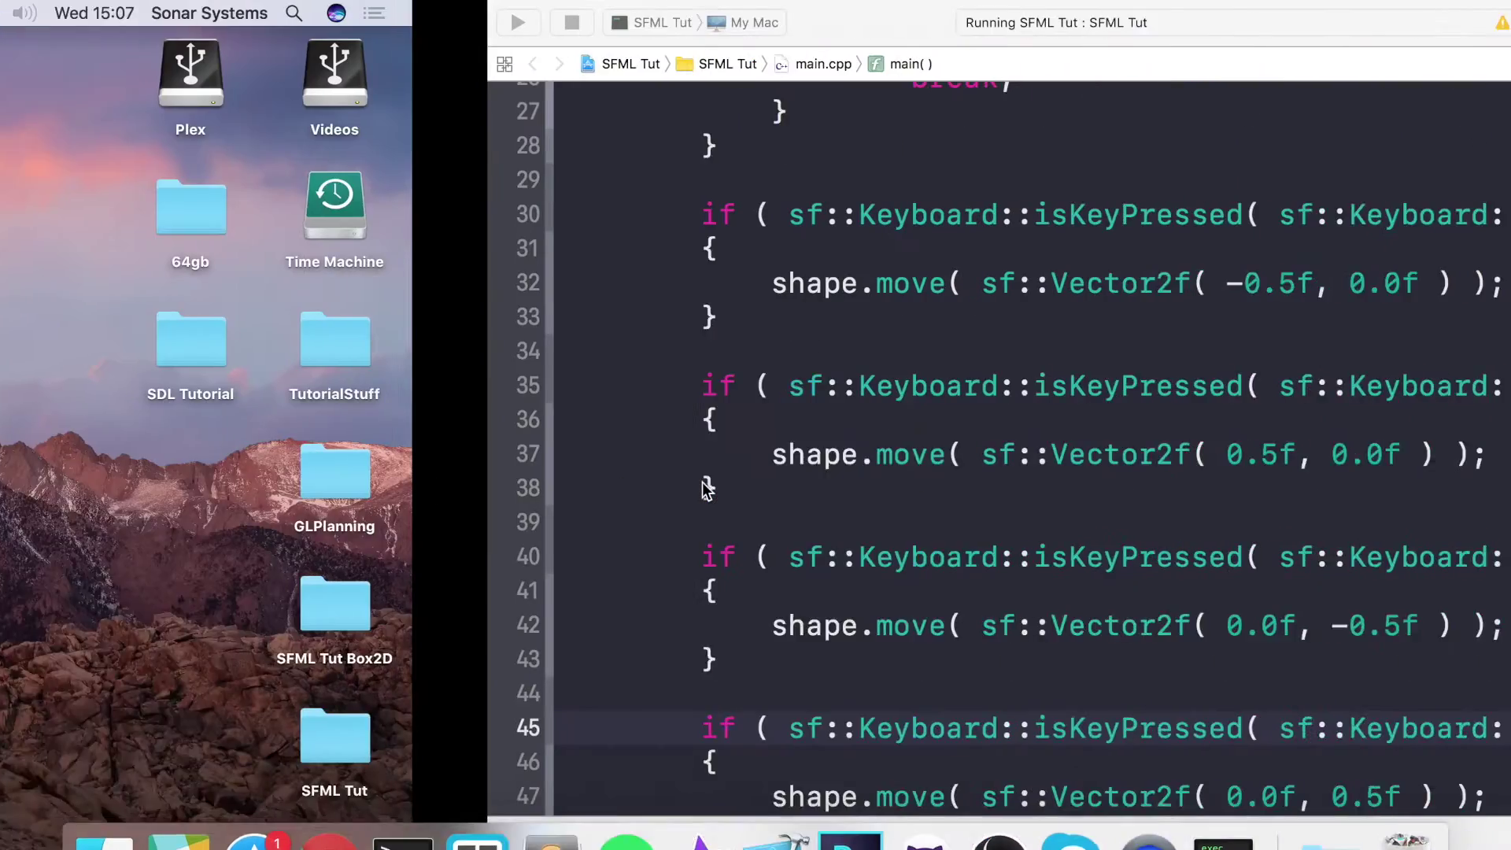
scroll(596, 349, "up", 2)
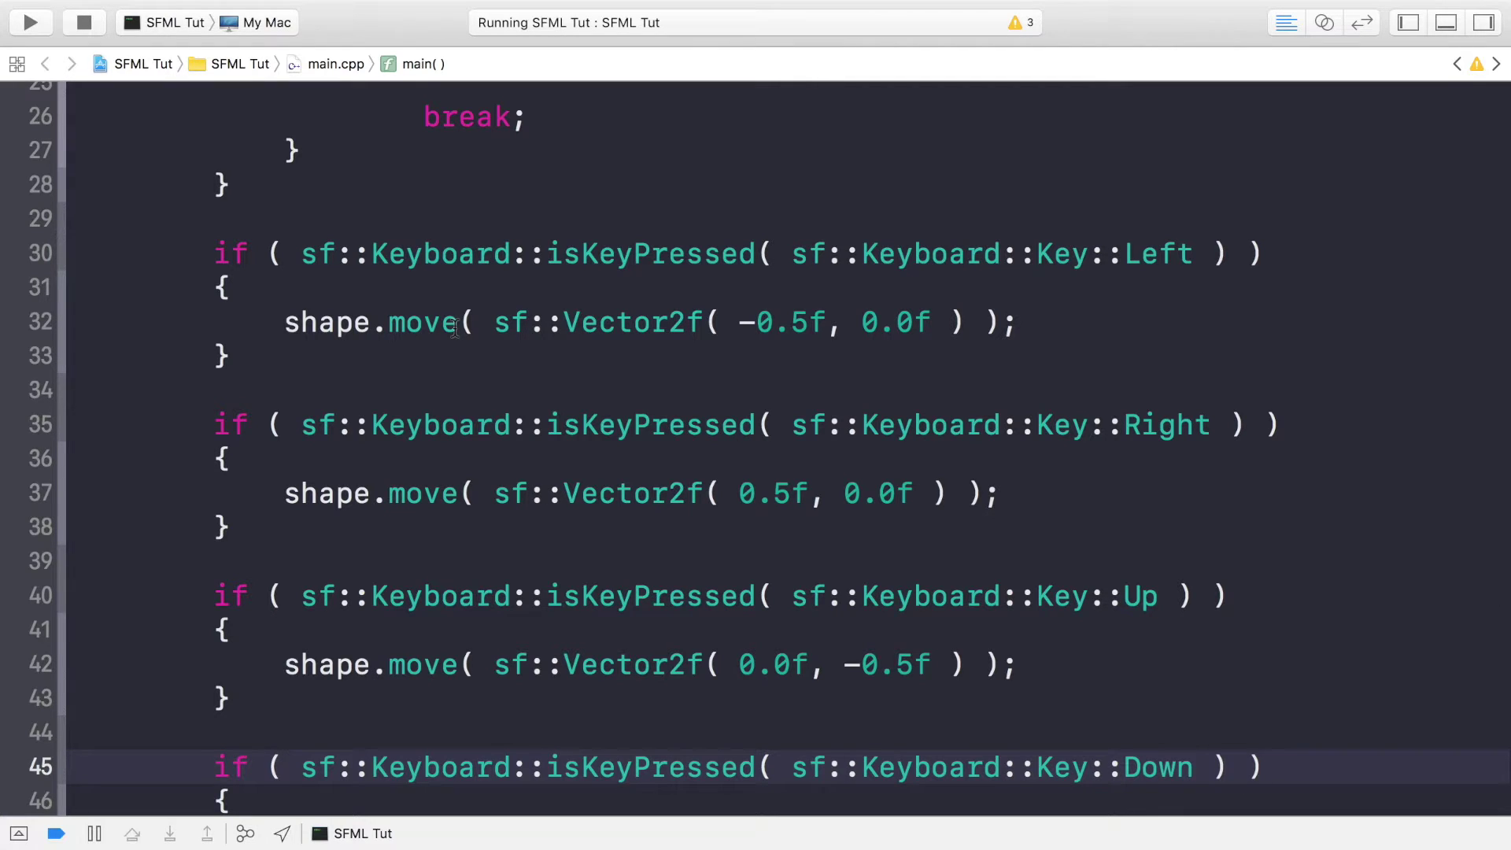
scroll(456, 327, "down", 5)
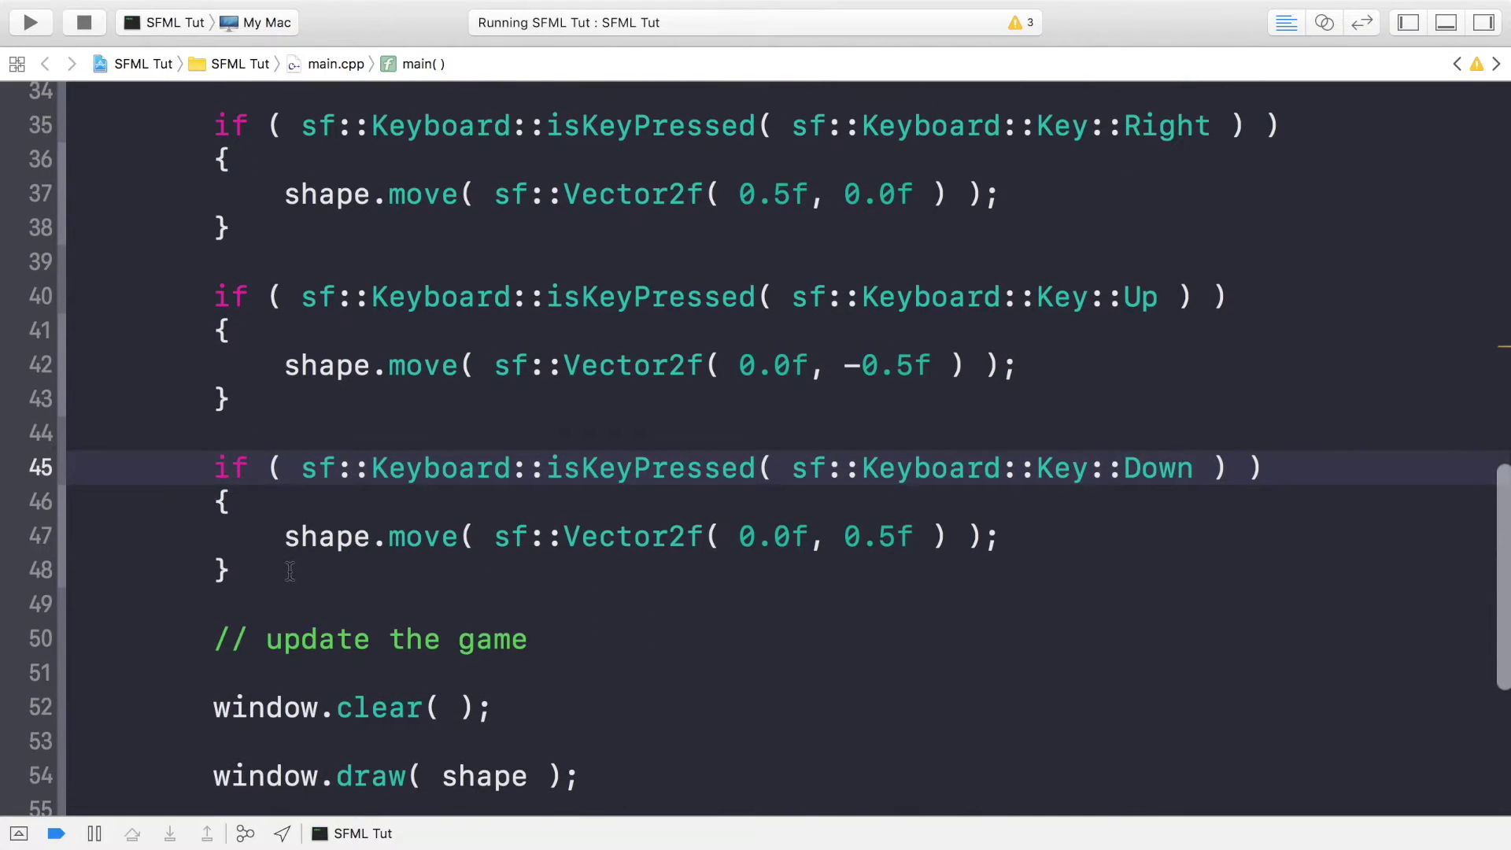
Add blank lines after the Down block's brace, then review the RectangleShape setup on lines 9–13
left_click(292, 572)
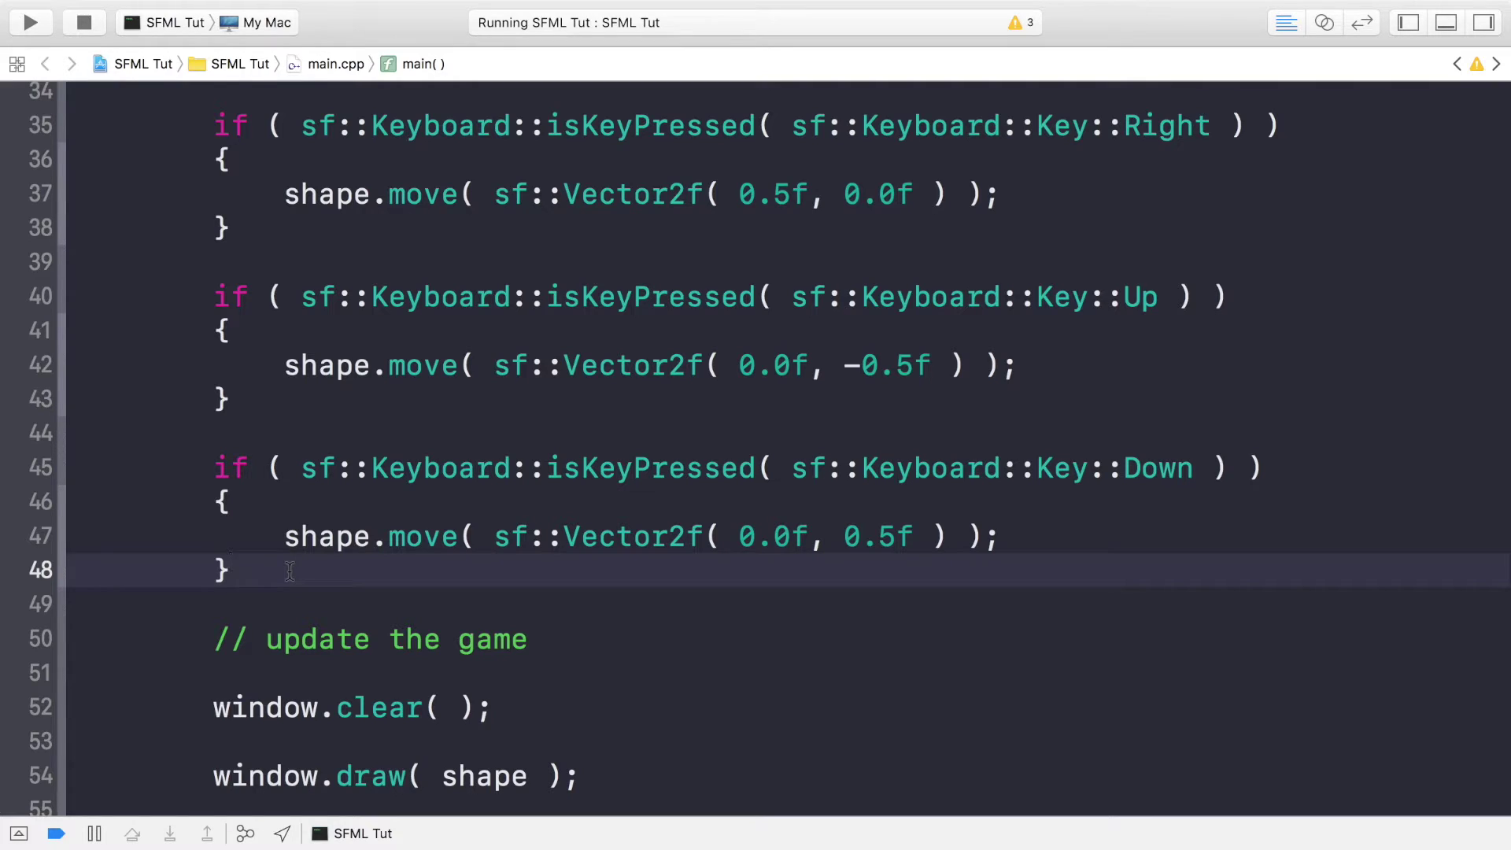
key("Return")
key("Return")
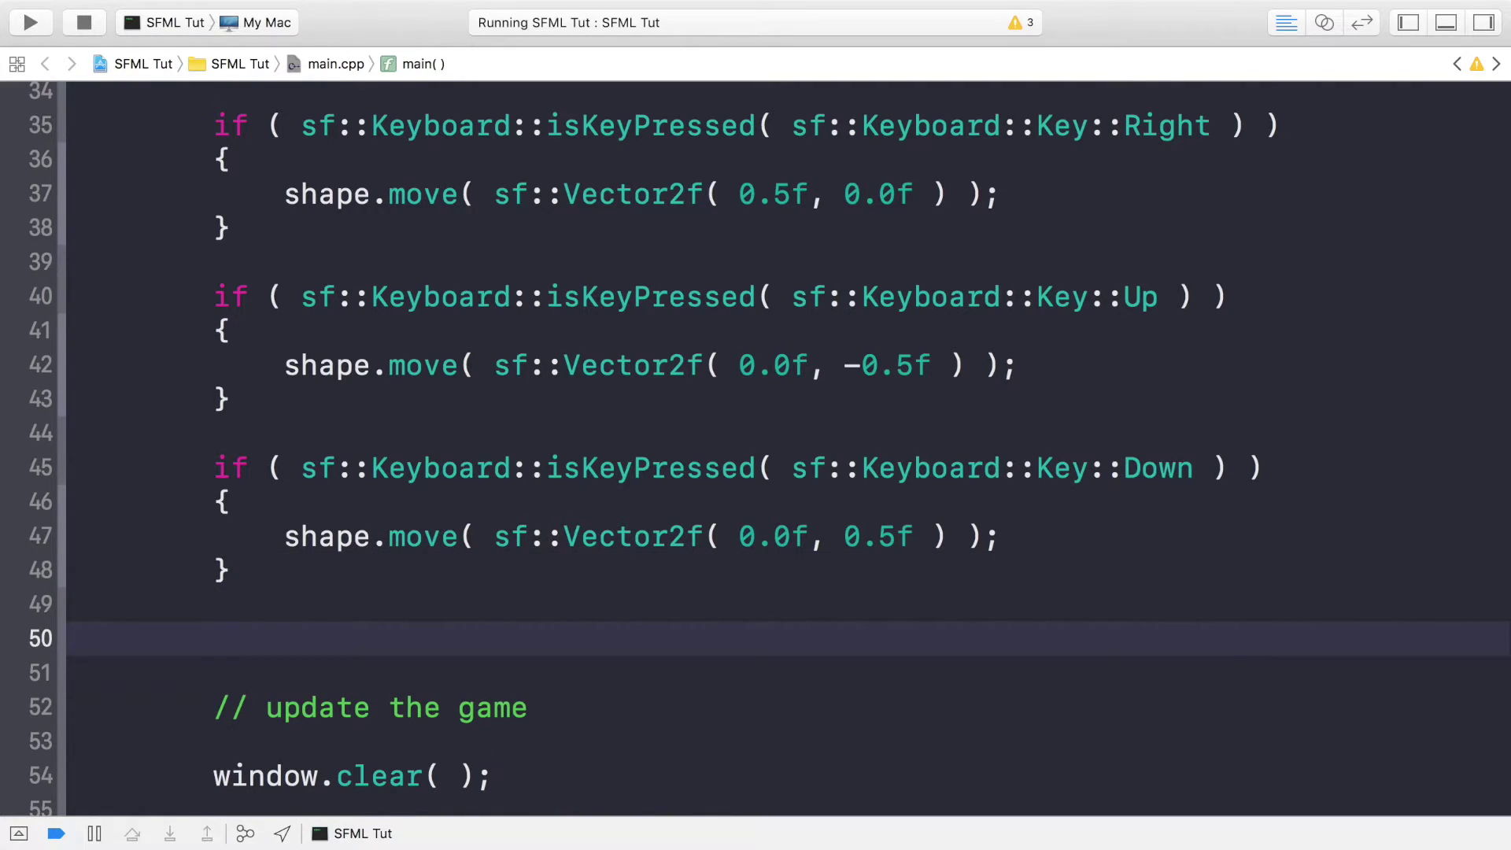
scroll(455, 432, "up", 5)
scroll(455, 432, "up", 5)
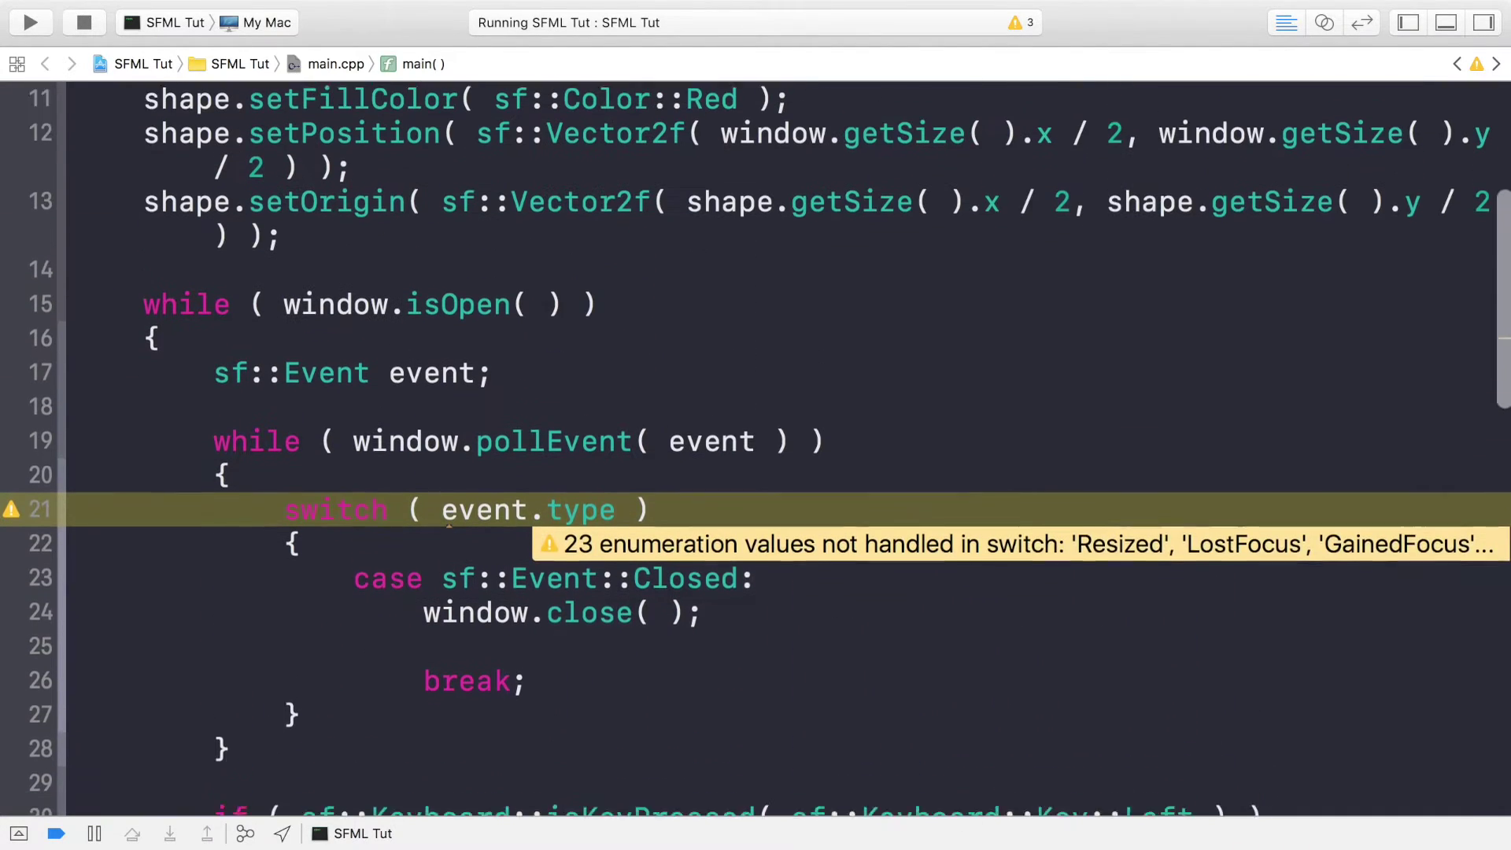
scroll(455, 432, "down", 5)
scroll(456, 433, "up", 3)
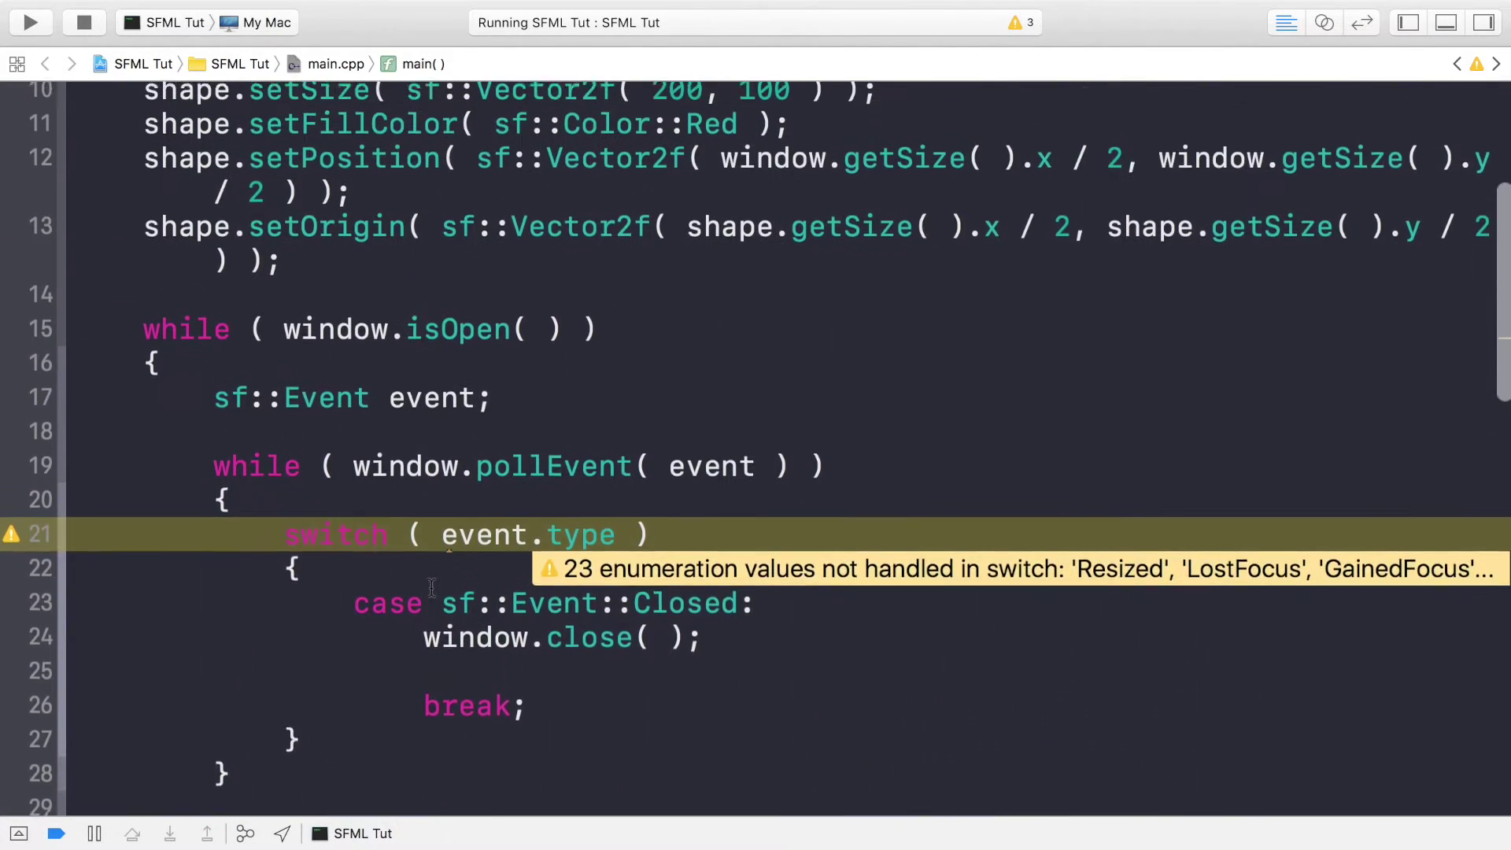
scroll(455, 432, "up", 5)
left_click_drag(281, 409, 113, 210)
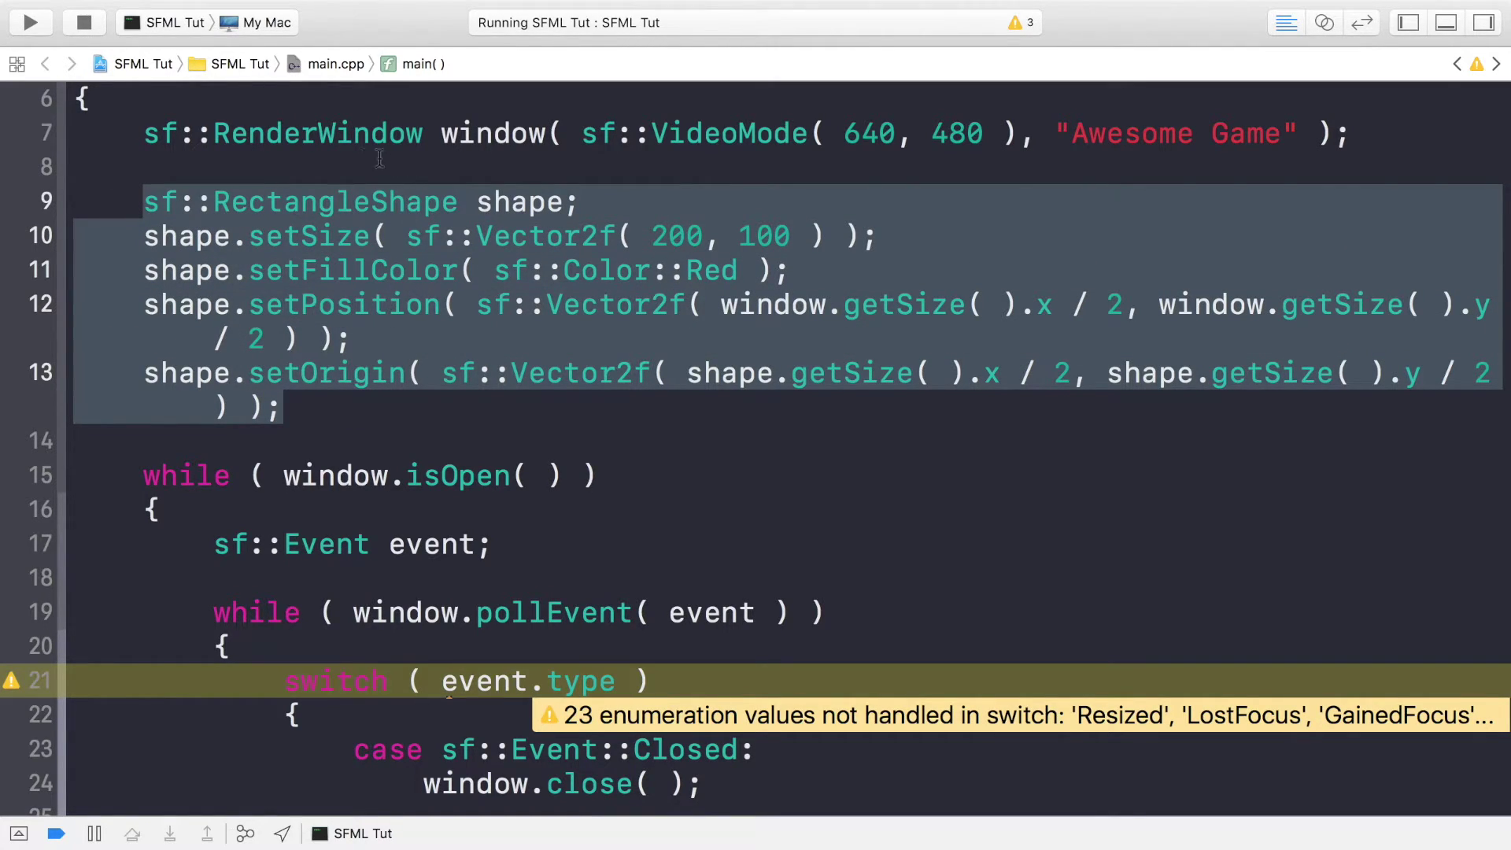
double_click(311, 200)
scroll(350, 270, "down", 3)
scroll(350, 270, "down", 2)
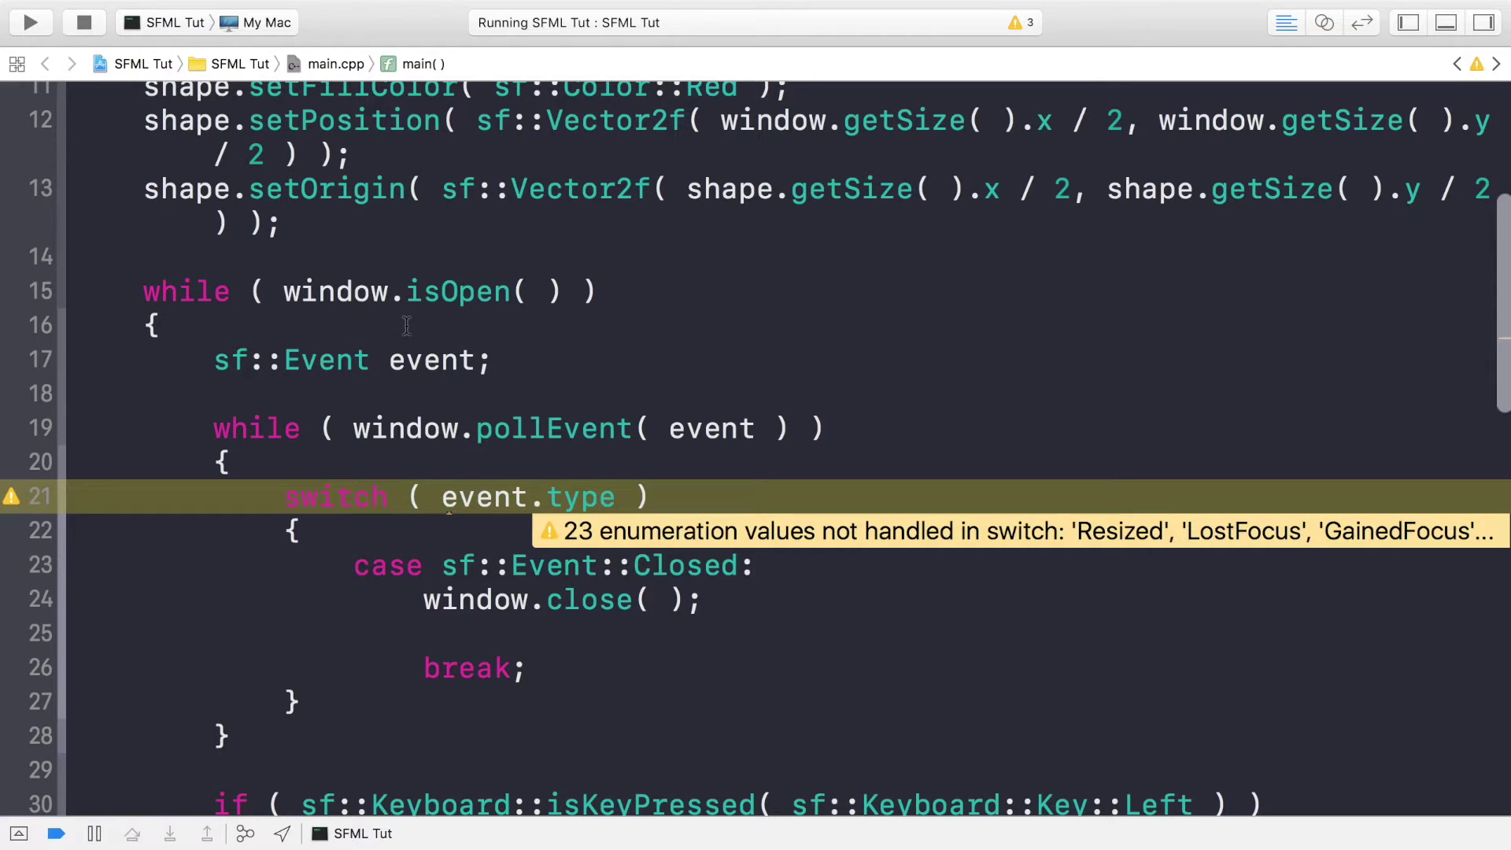
scroll(360, 405, "down", 8)
scroll(360, 404, "down", 1)
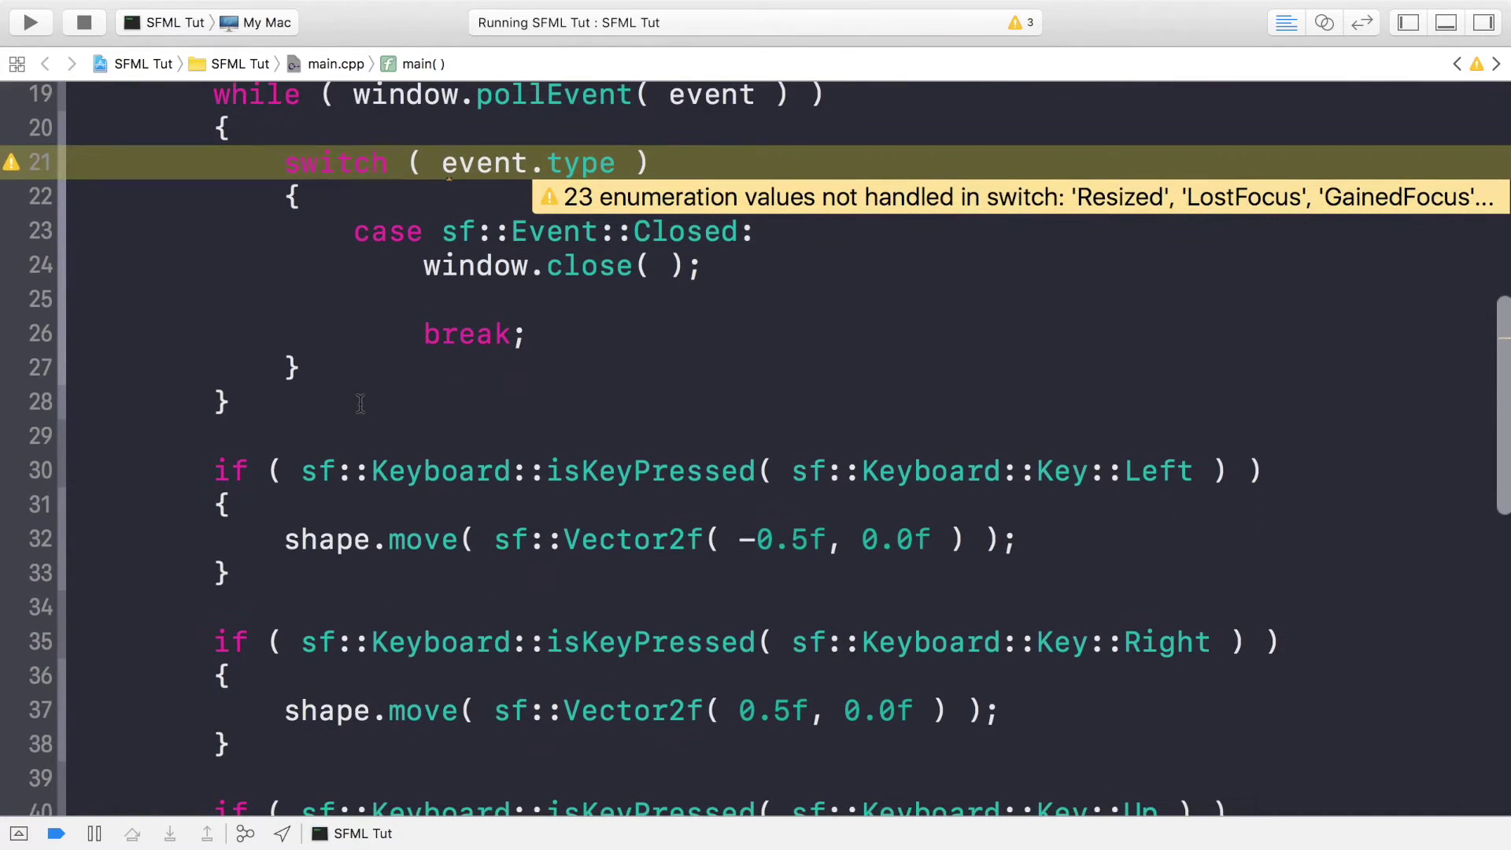
scroll(212, 461, "down", 5)
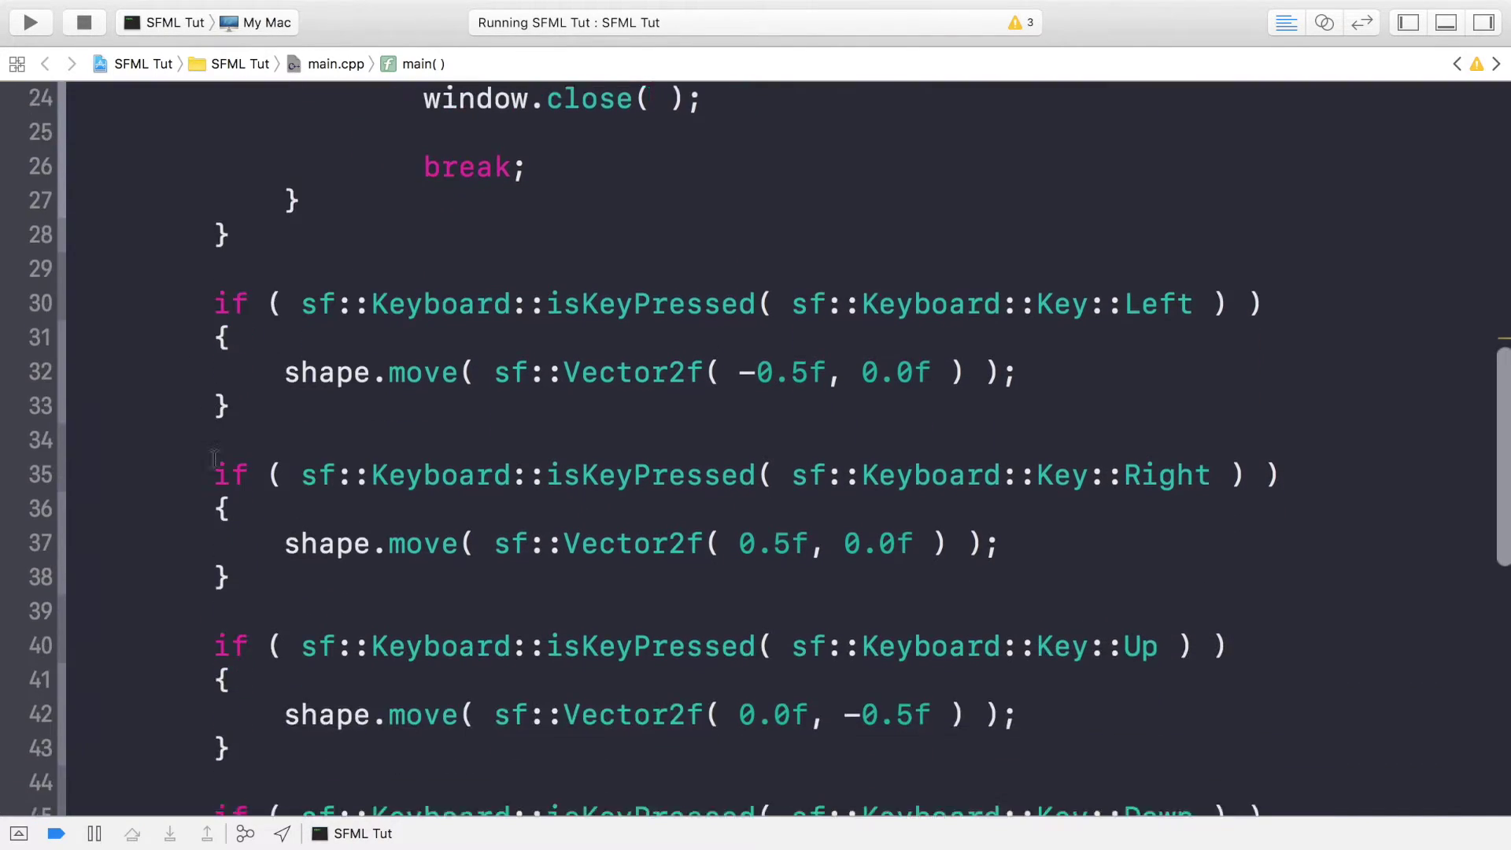
scroll(212, 460, "down", 4)
scroll(212, 461, "up", 3)
Copy line 32's leftward shape.move statement onto empty line 50
left_click(283, 257)
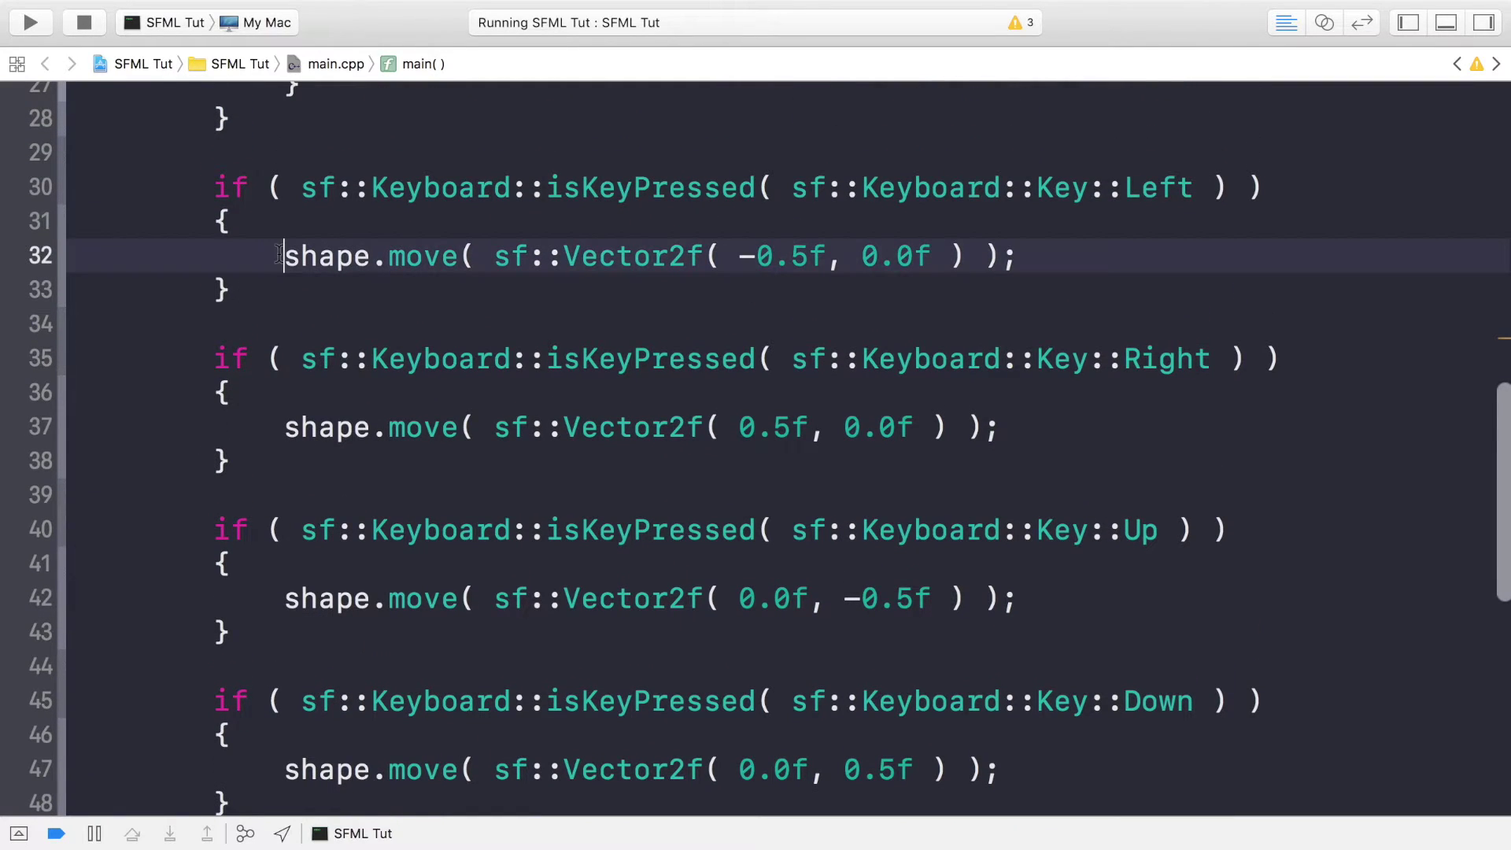
key("shift+End")
key("super+c")
scroll(431, 397, "down", 5)
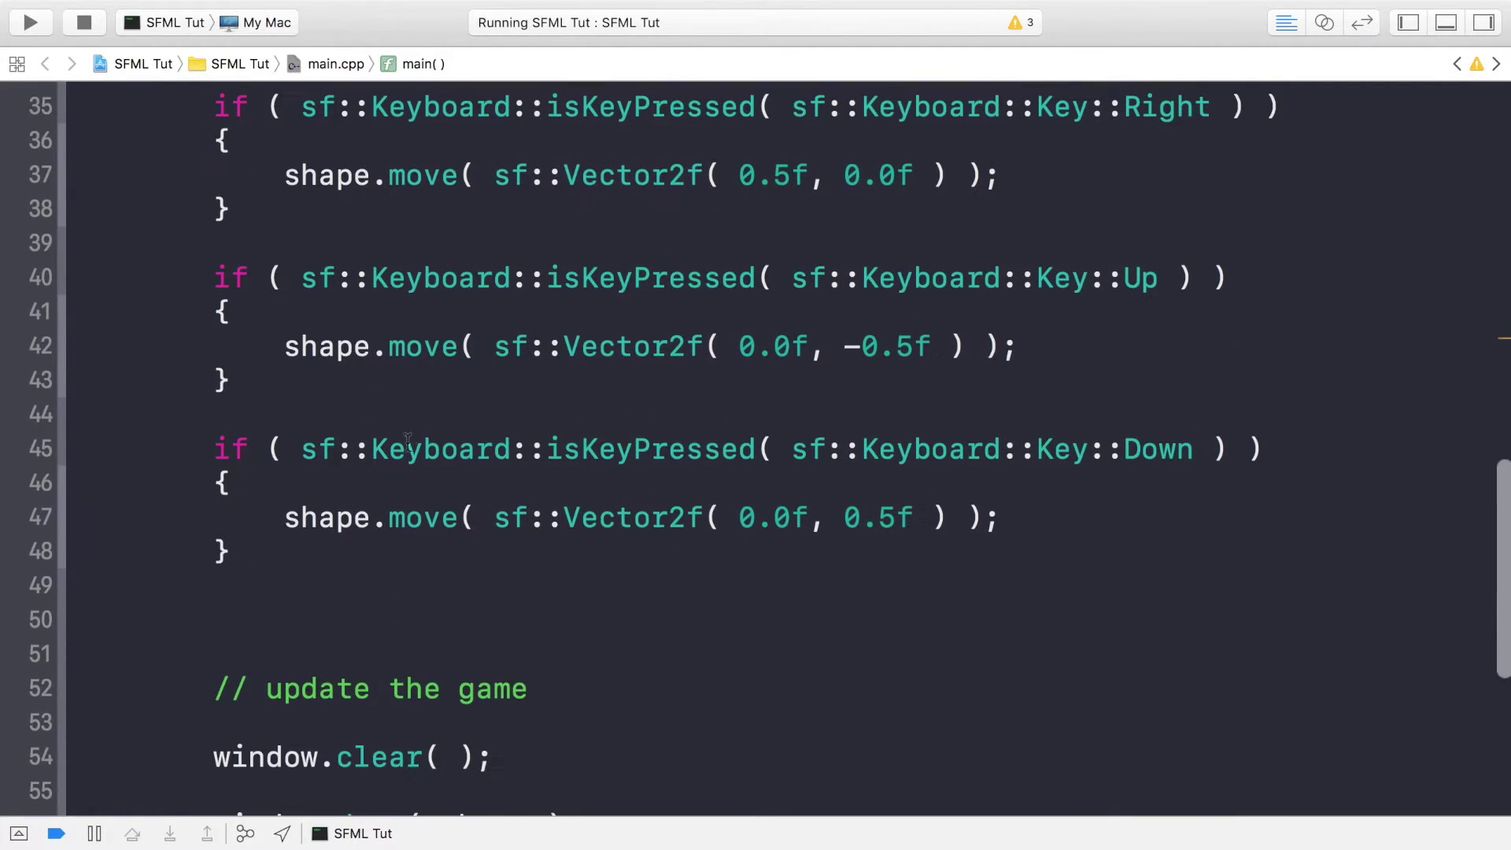
left_click(214, 619)
key("super+v")
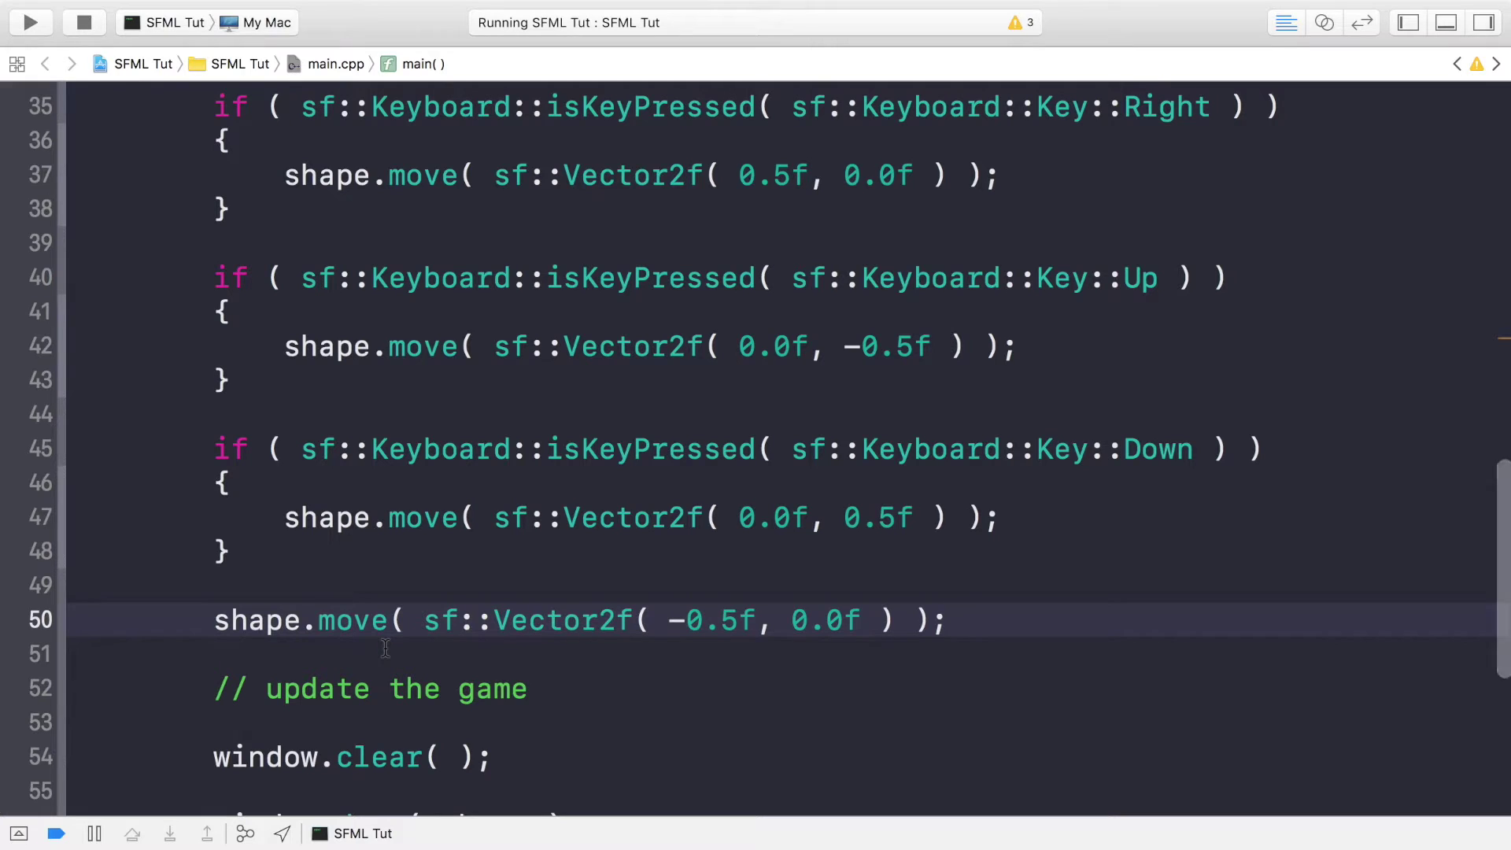
scroll(379, 508, "up", 3)
scroll(378, 509, "up", 1)
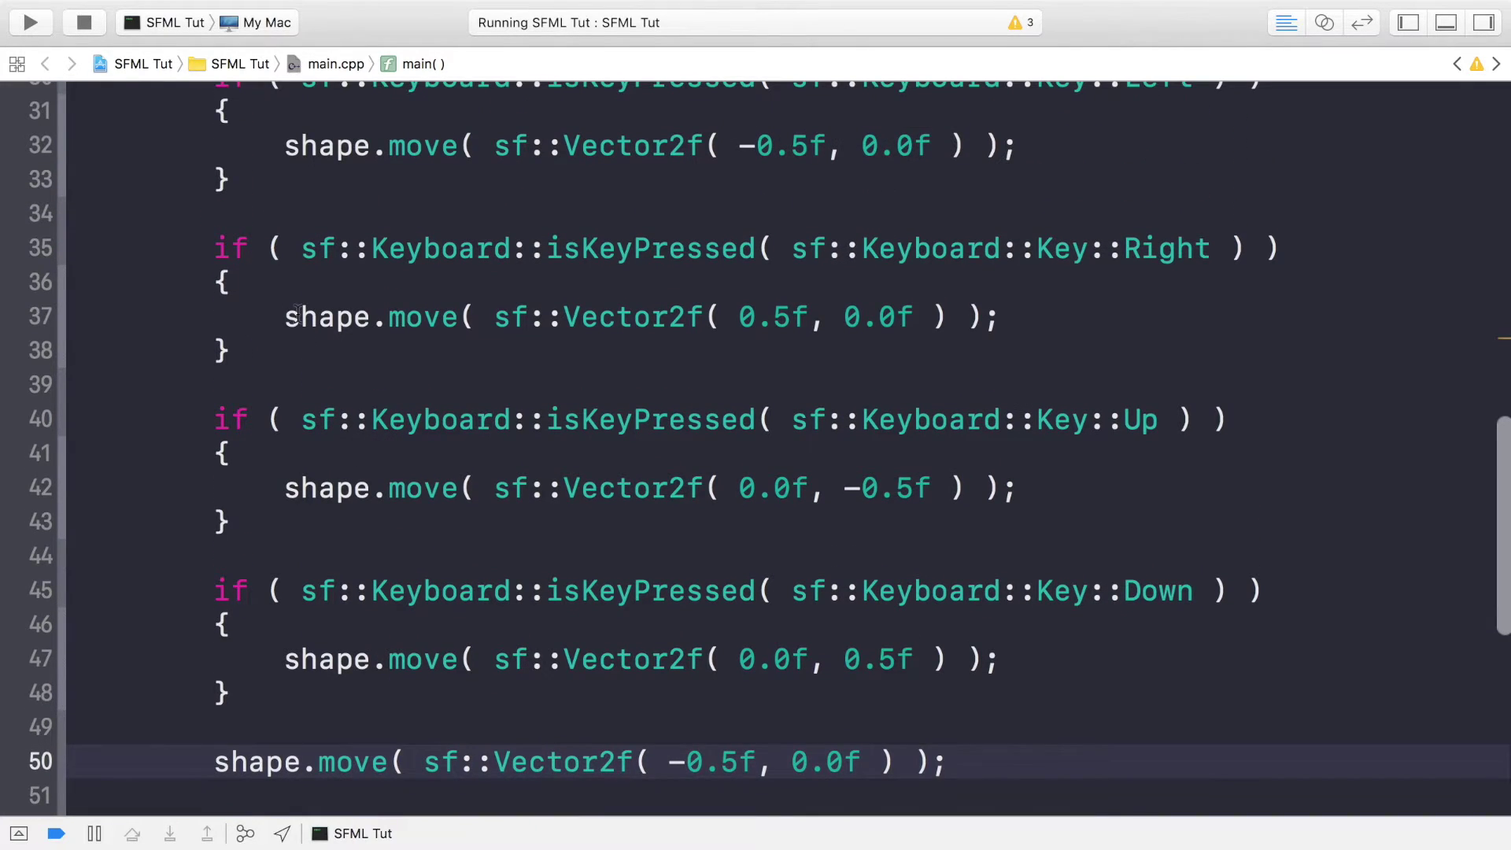
Wrap the four arrow-key if blocks in /* */ and relaunch the game, stopping the old instance
left_click(287, 317)
scroll(385, 384, "up", 5)
scroll(384, 383, "up", 5)
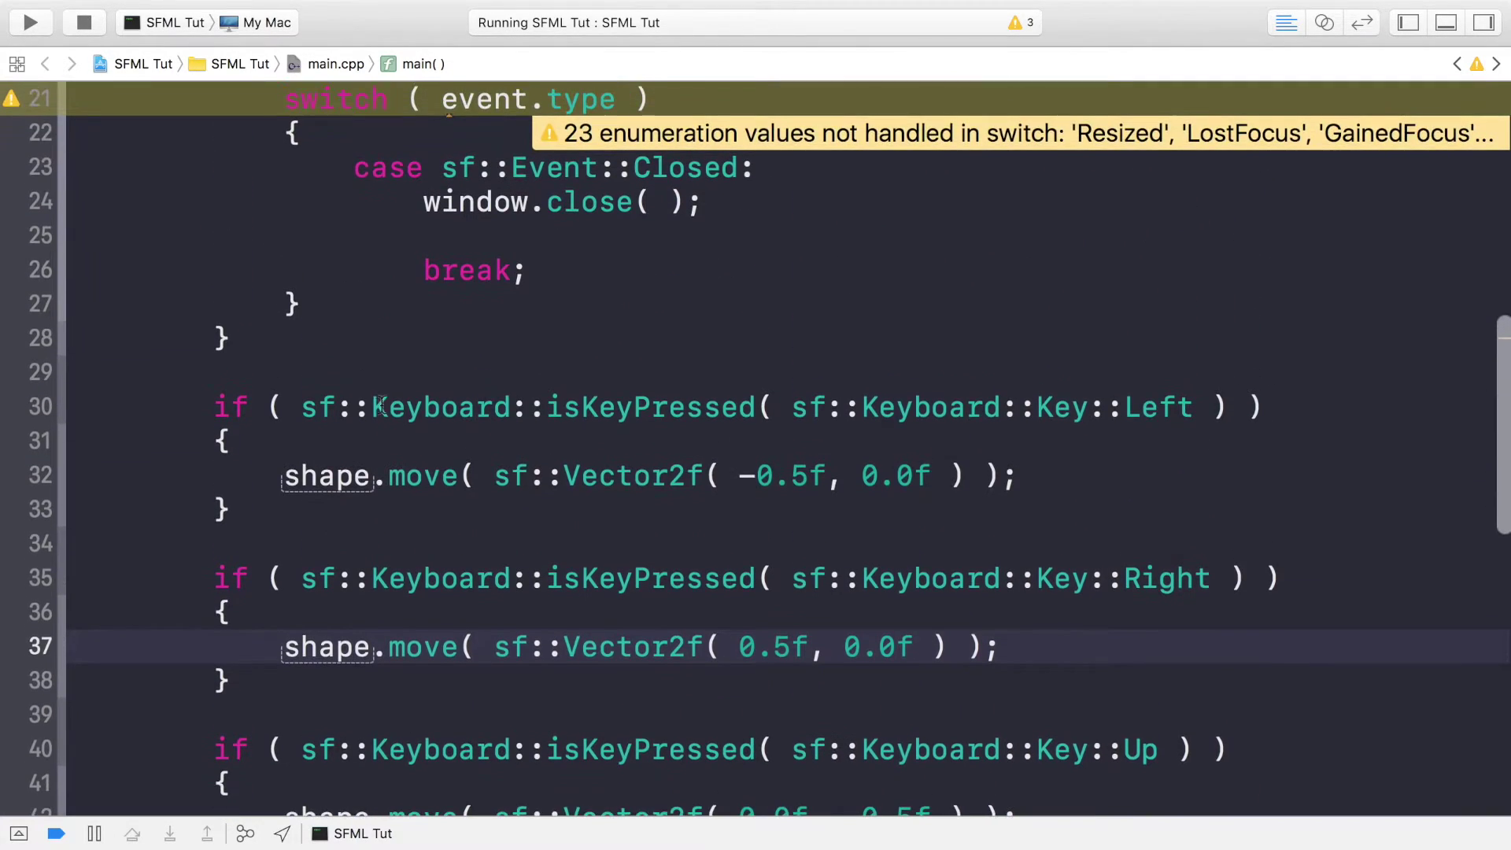
scroll(385, 384, "up", 4)
scroll(305, 258, "up", 2)
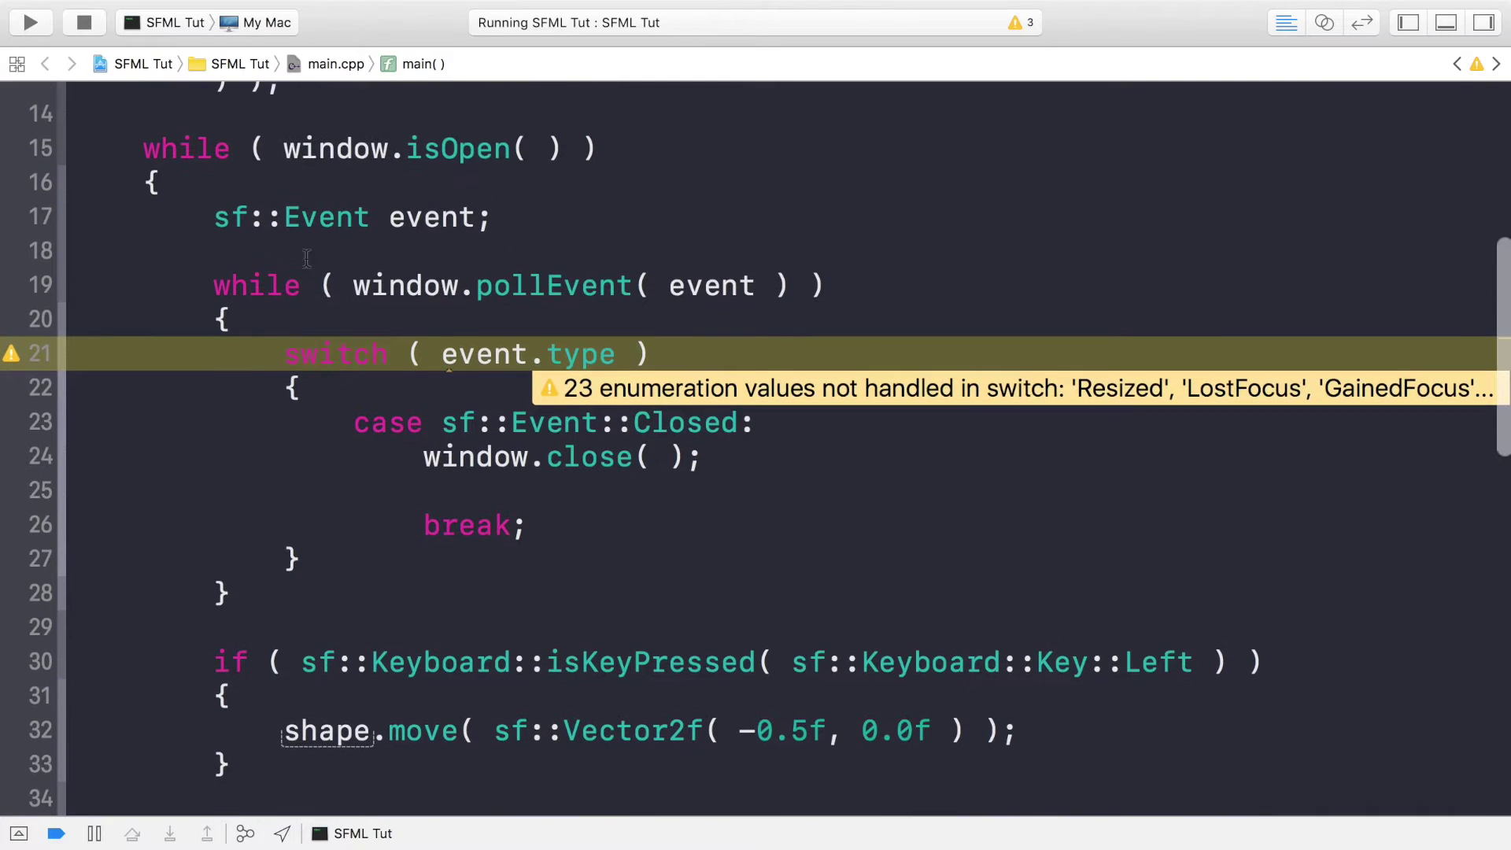
left_click(239, 626)
key("Return")
type("/*")
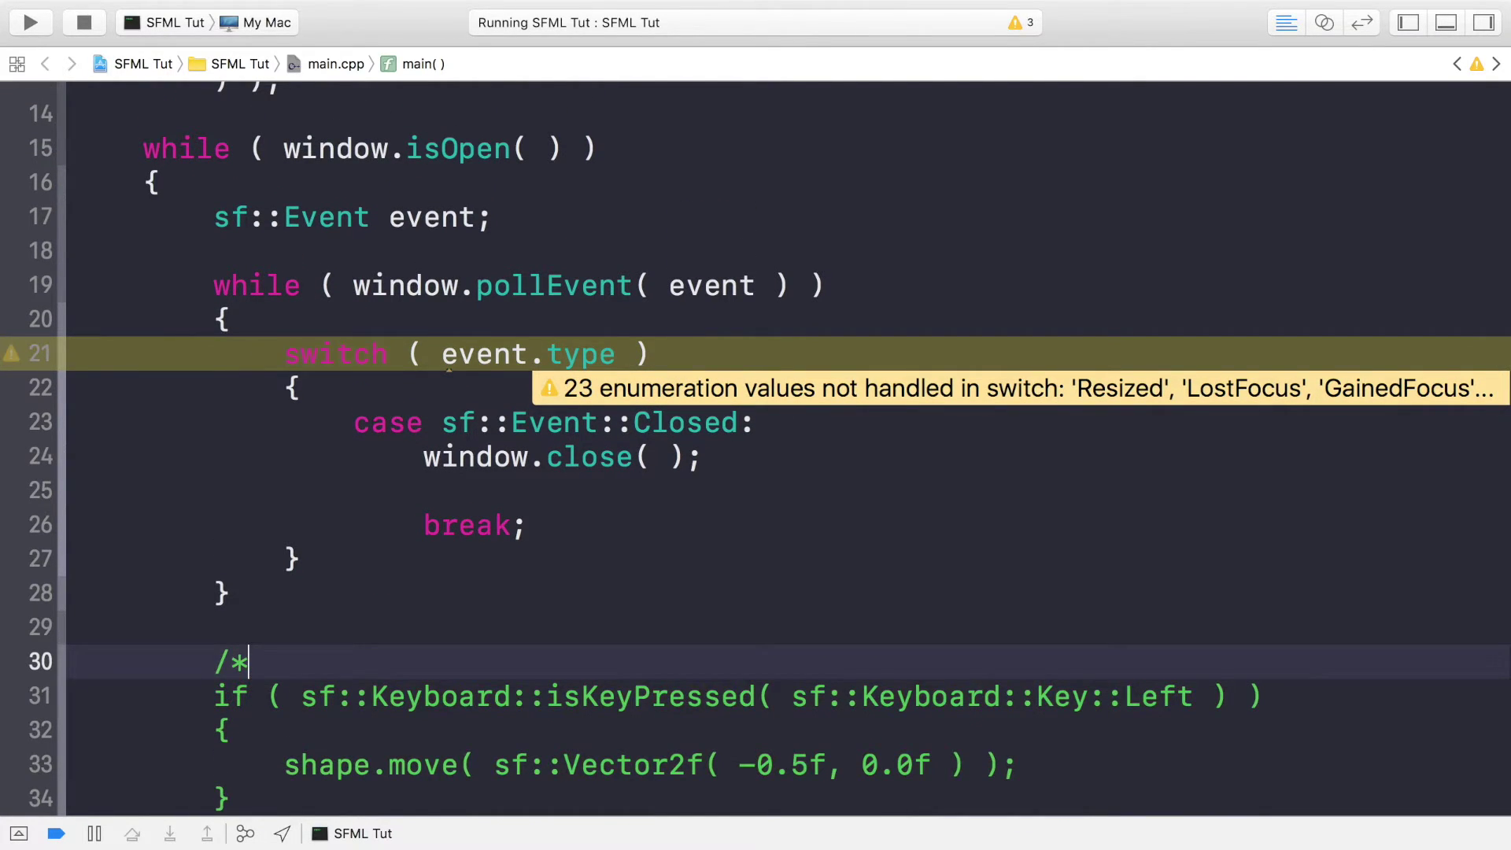
scroll(384, 472, "down", 5)
scroll(385, 472, "down", 3)
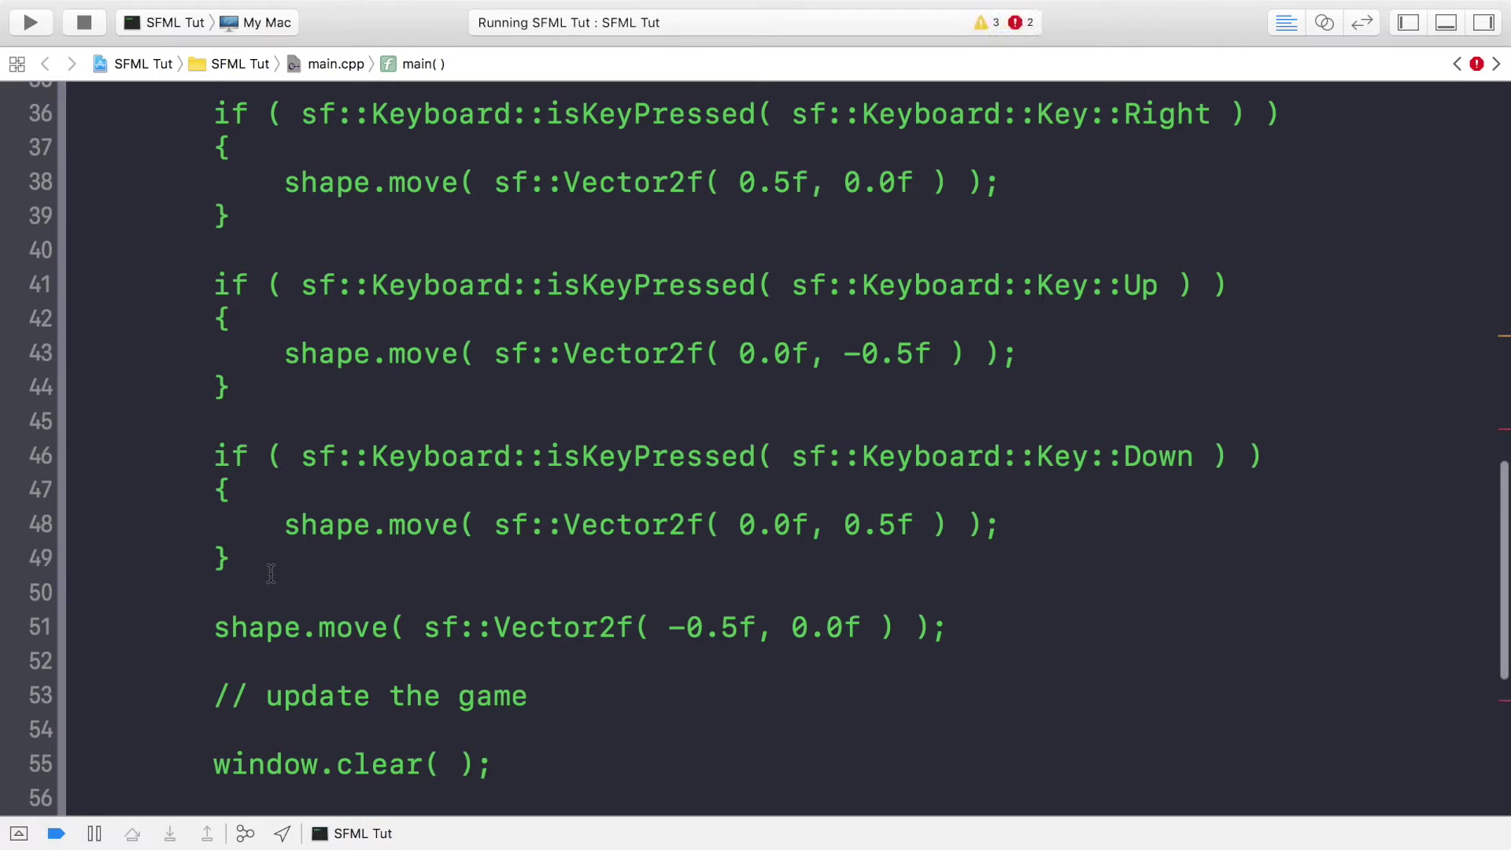
left_click(236, 558)
type("*/")
key("super+r")
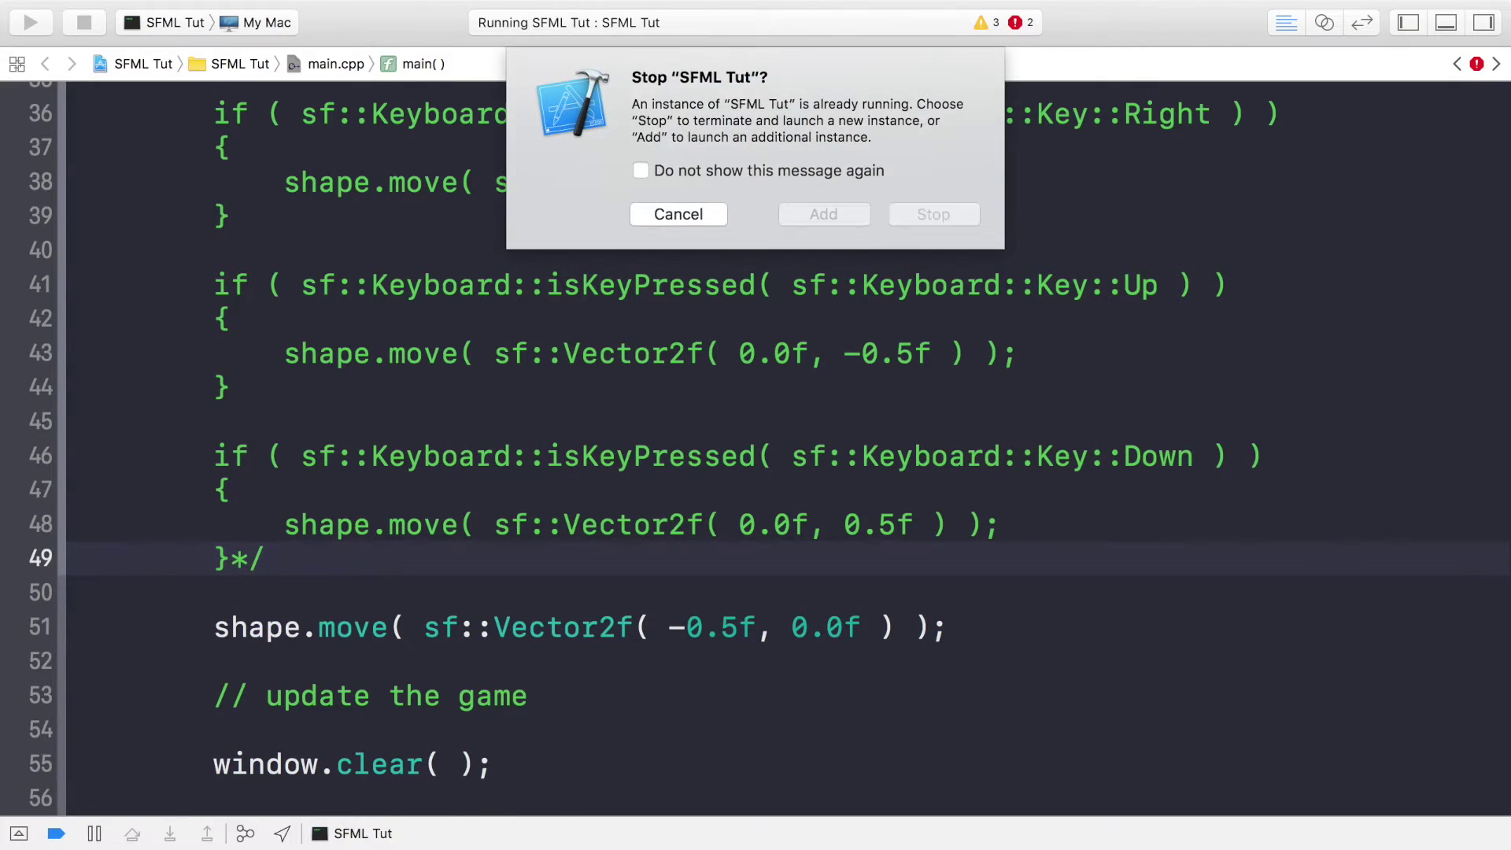
key("Return")
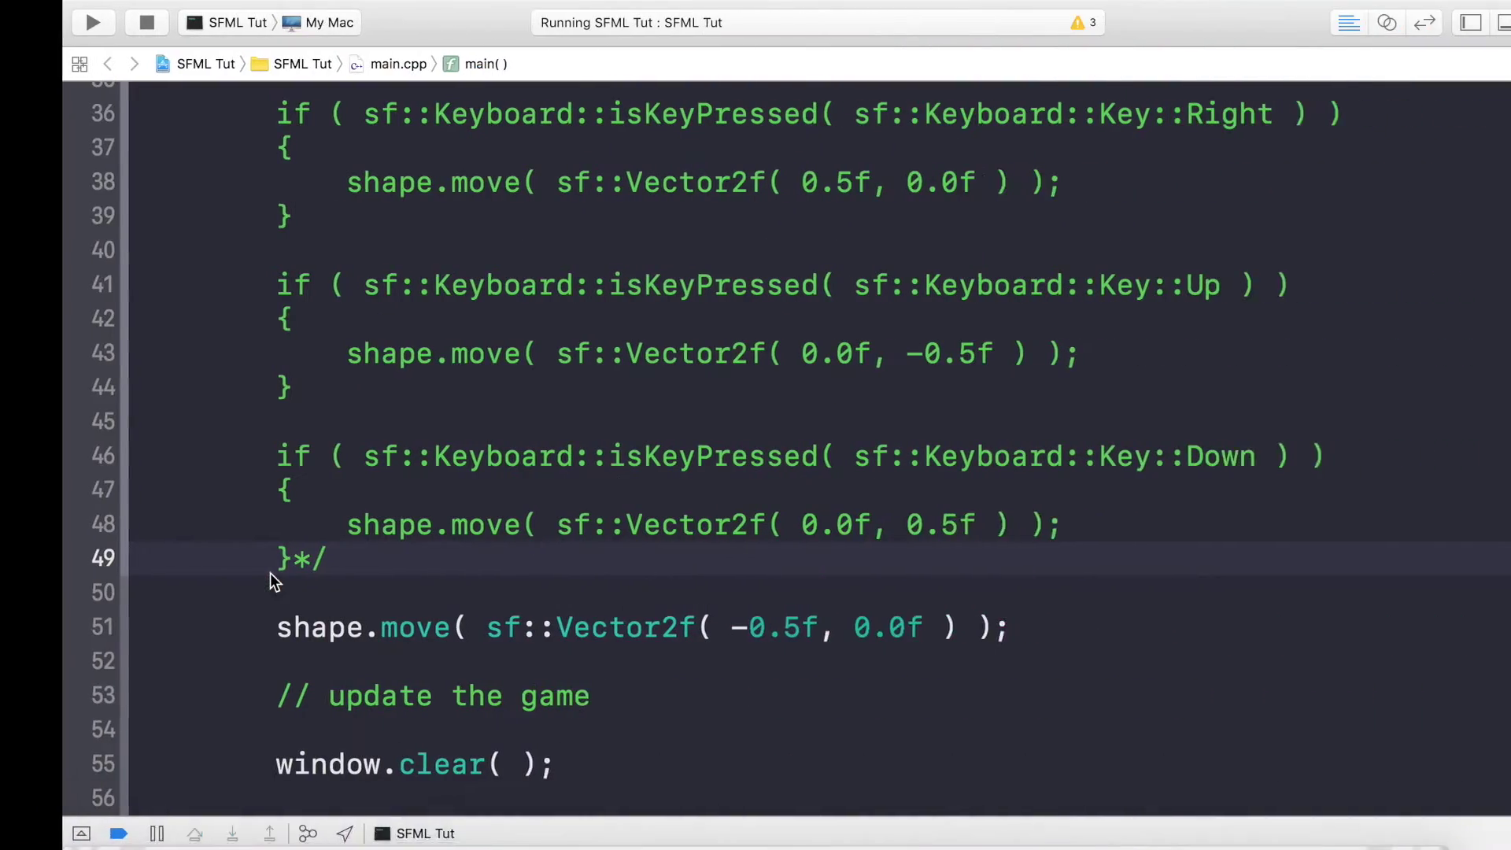
Remove the /* */ markers, replace line 50's move with rotate(0.1f), and relaunch the game
key("BackSpace")
key("BackSpace")
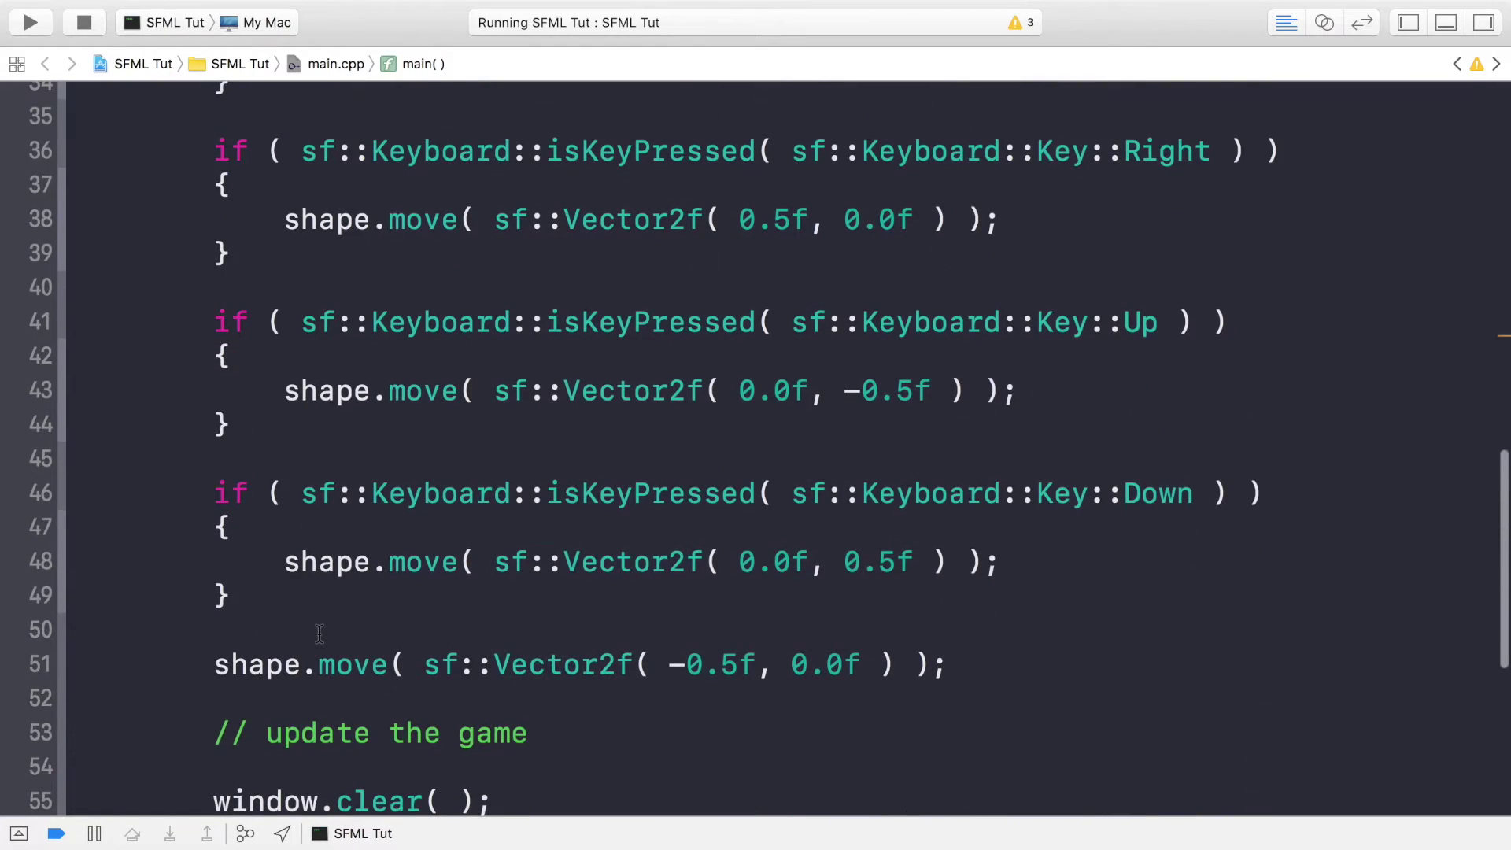
scroll(319, 634, "down", 3)
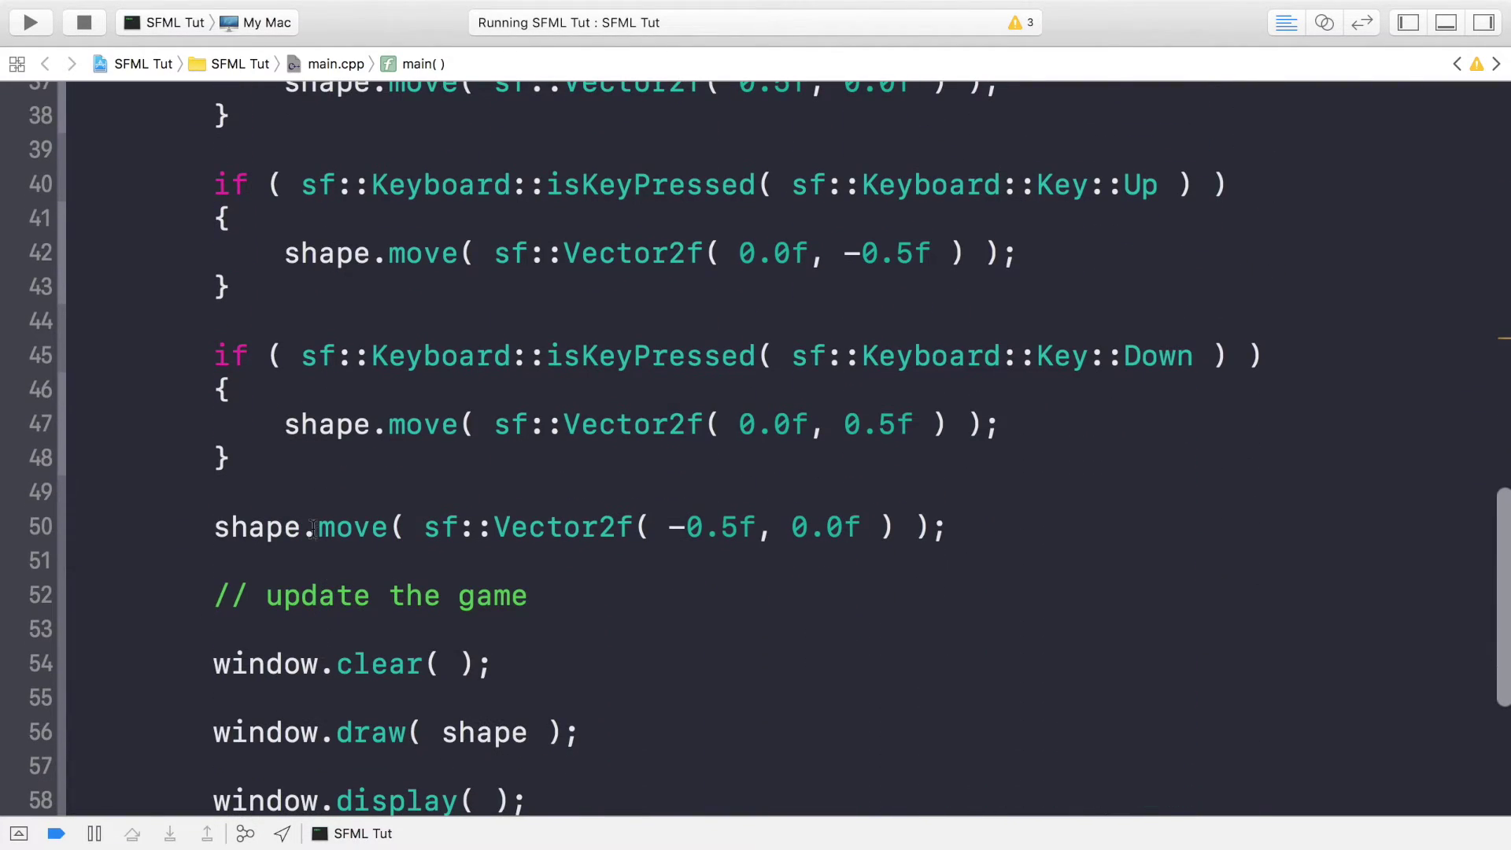
left_click(313, 528)
left_click_drag(317, 528, 947, 528)
type("rot")
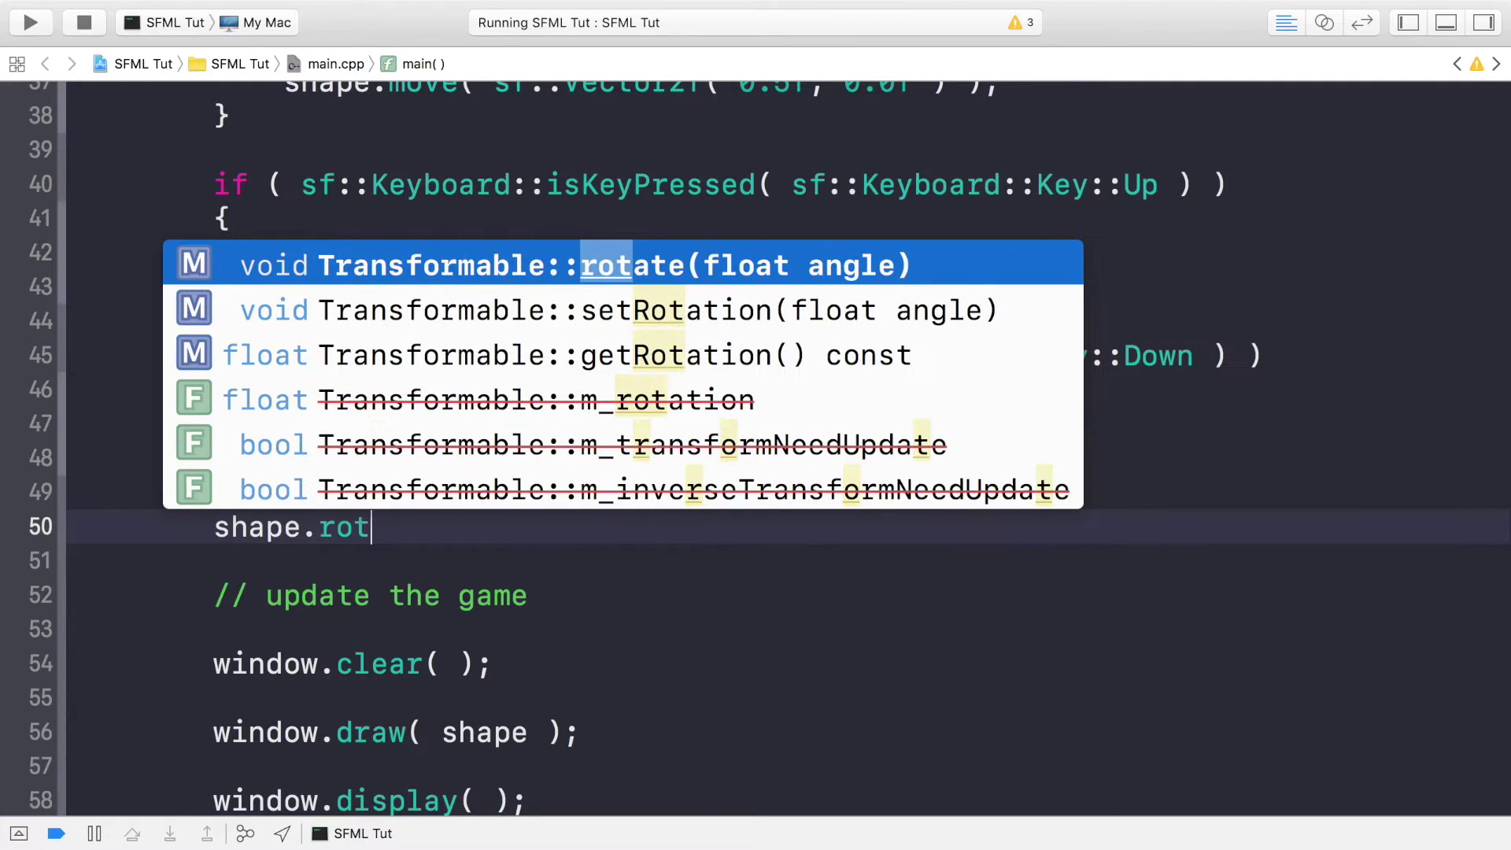
key("Return")
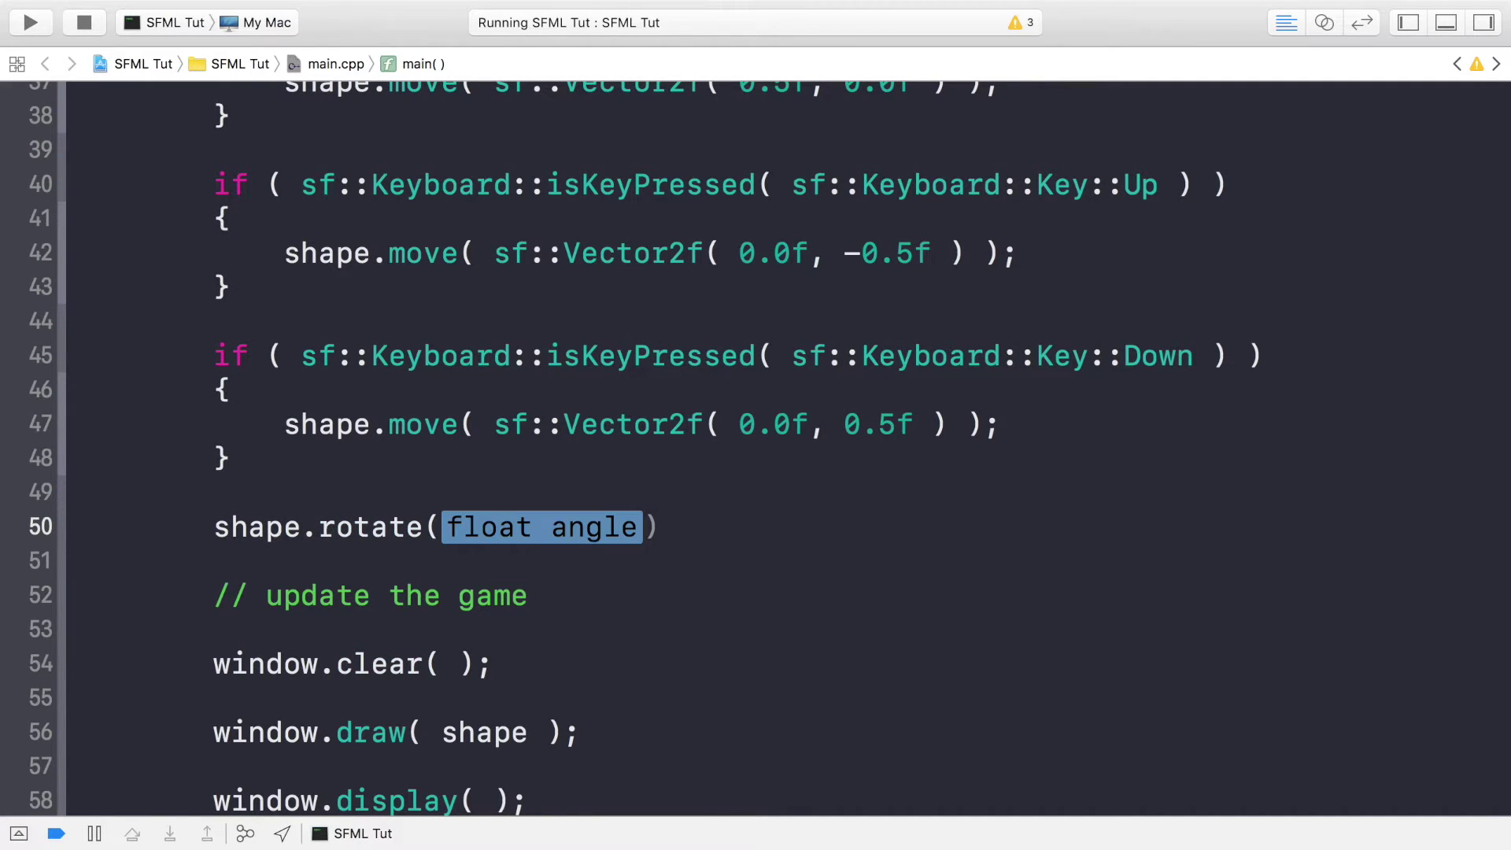
type("0.")
type("1f")
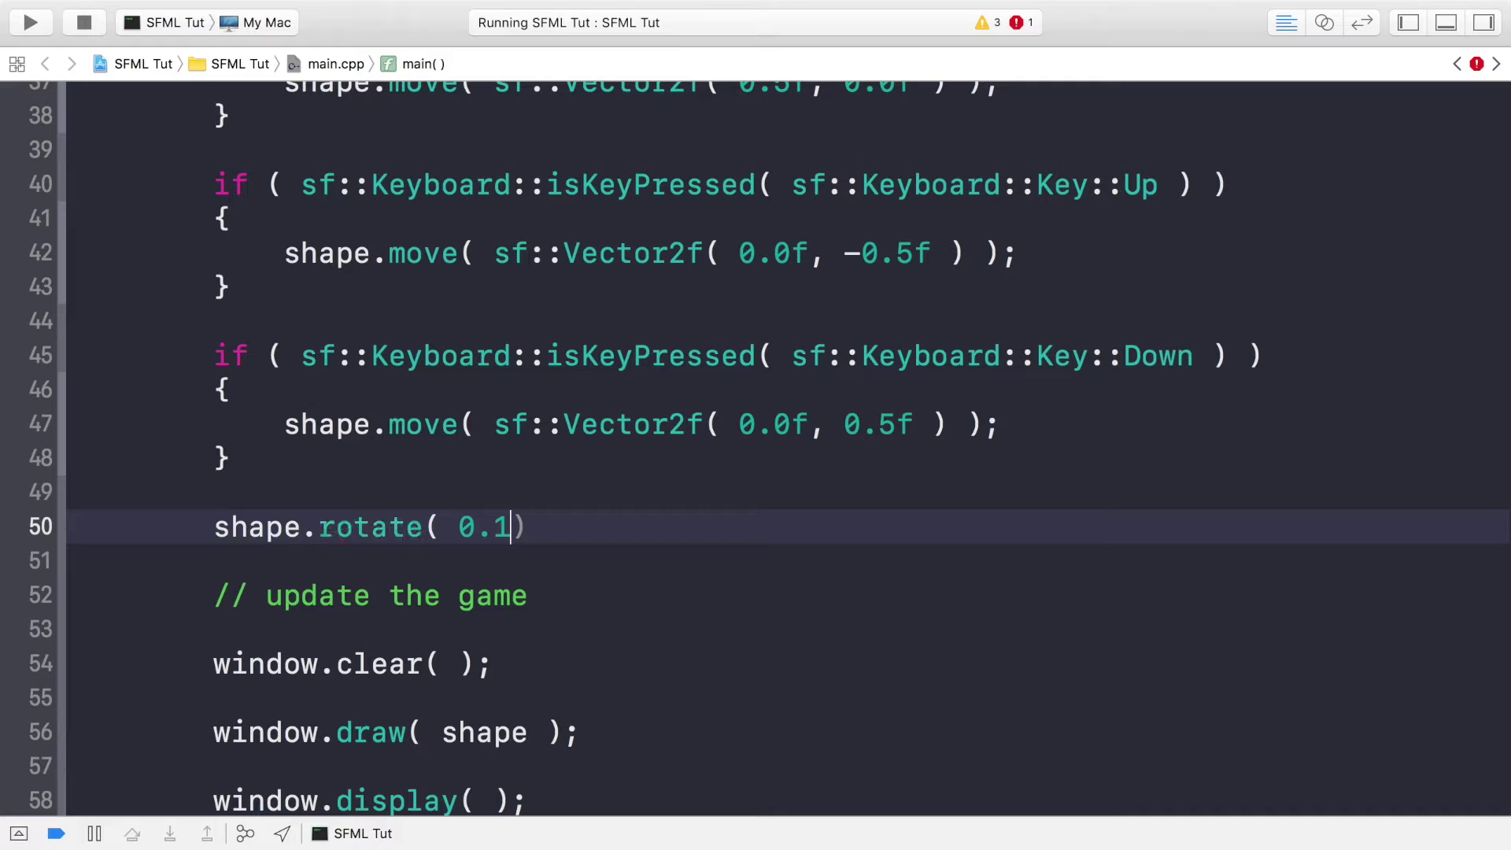
type(" );")
key("super+r")
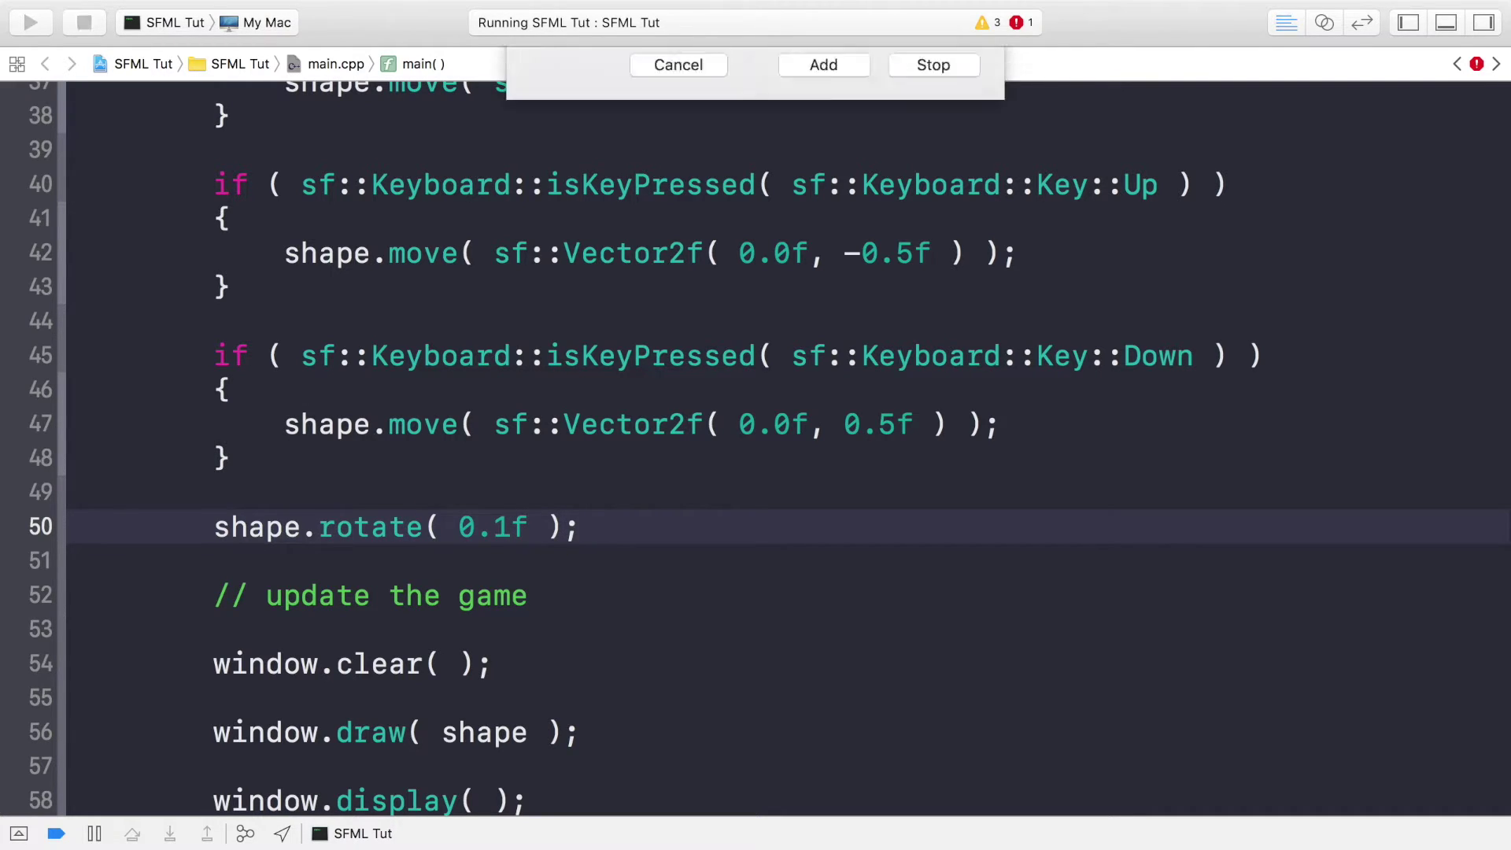
key("Return")
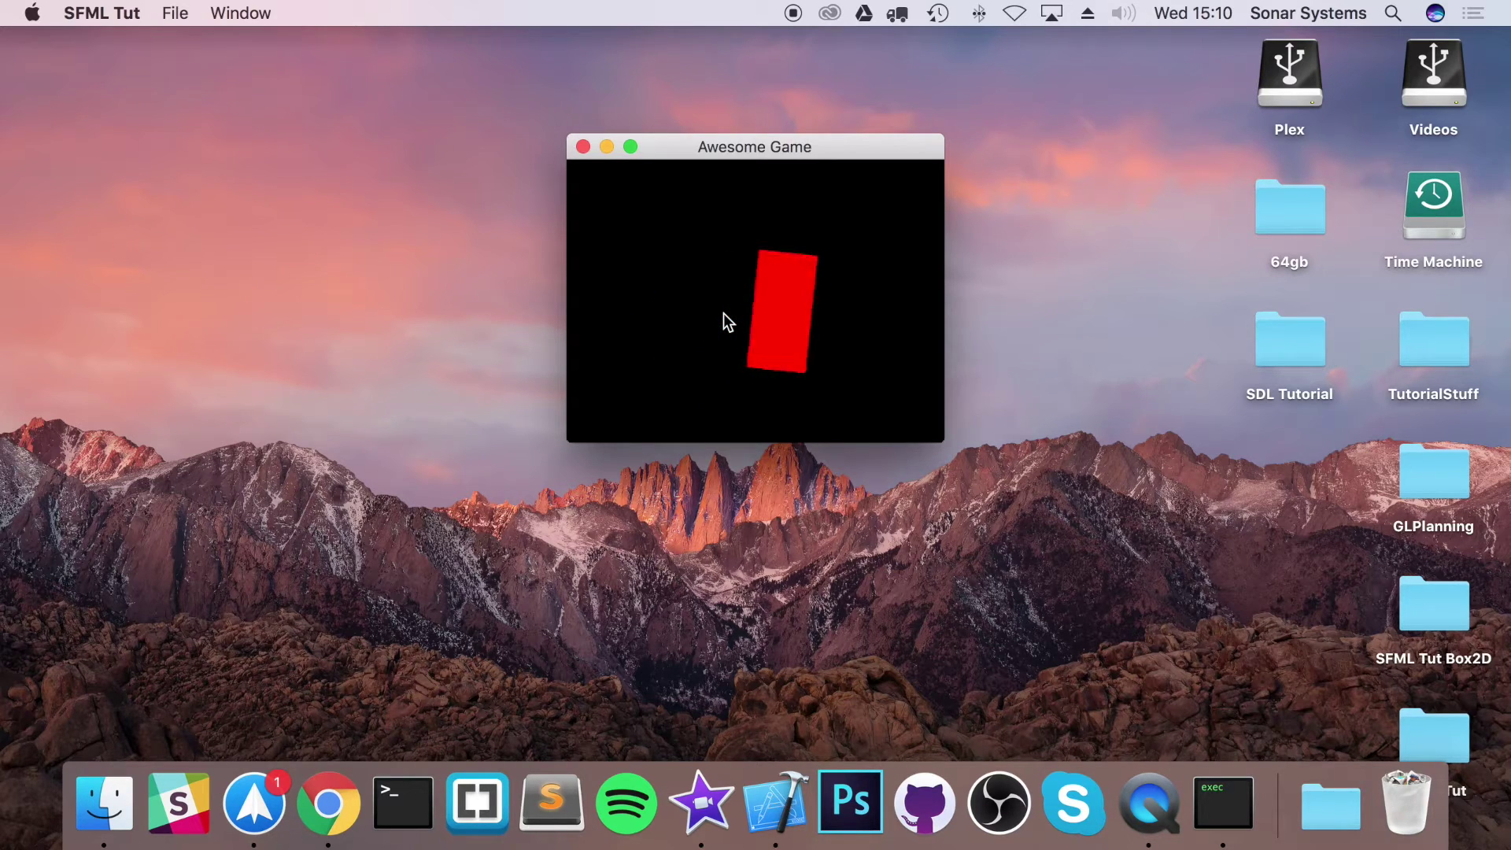
key("super+Tab")
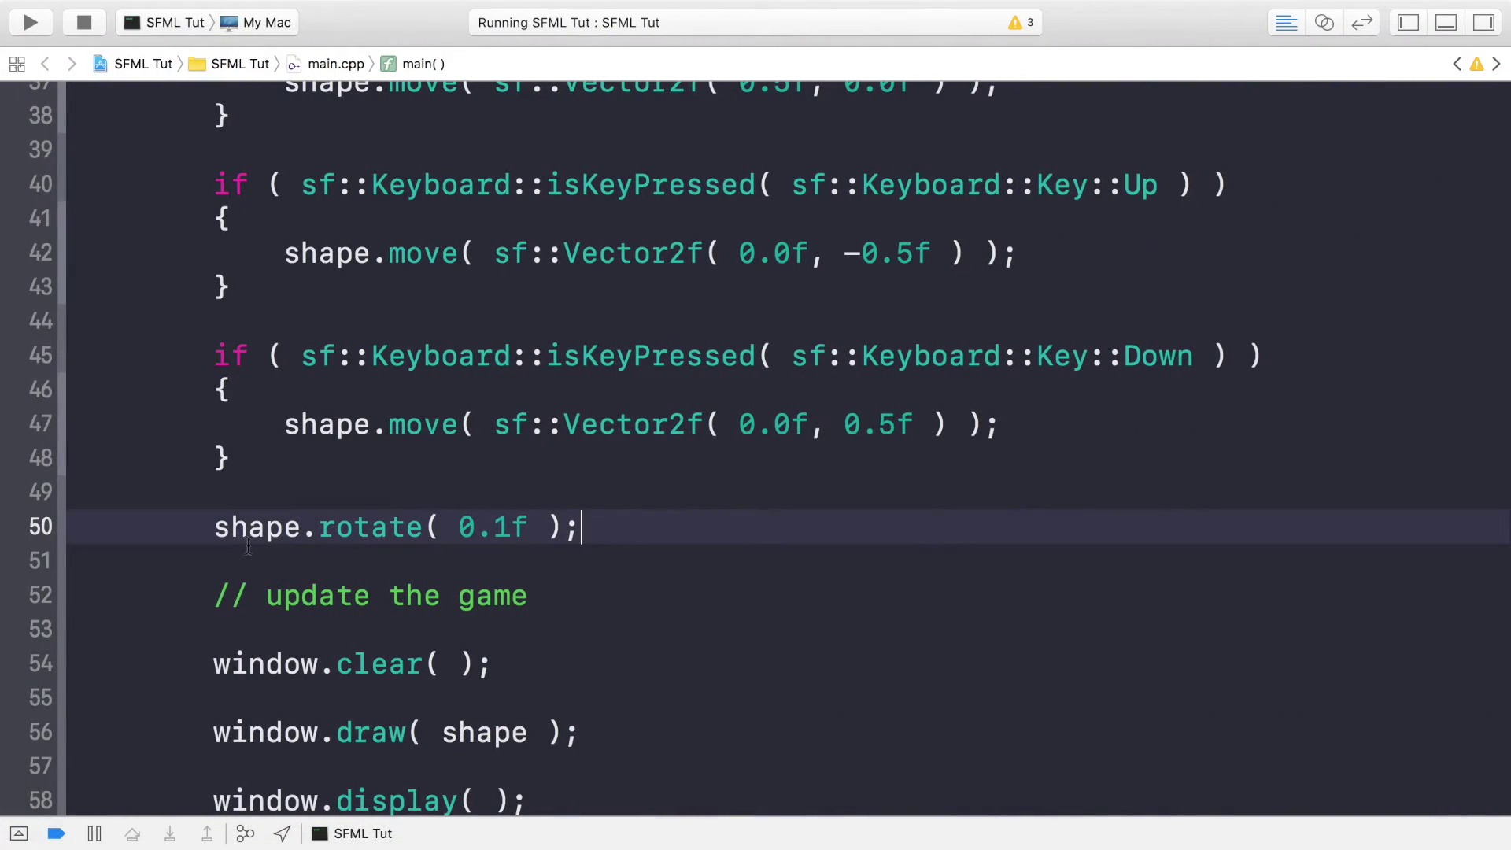
Comment out the rotate line with // and wrap the Left, Right and Up checks in /* */
left_click(224, 528)
type("//")
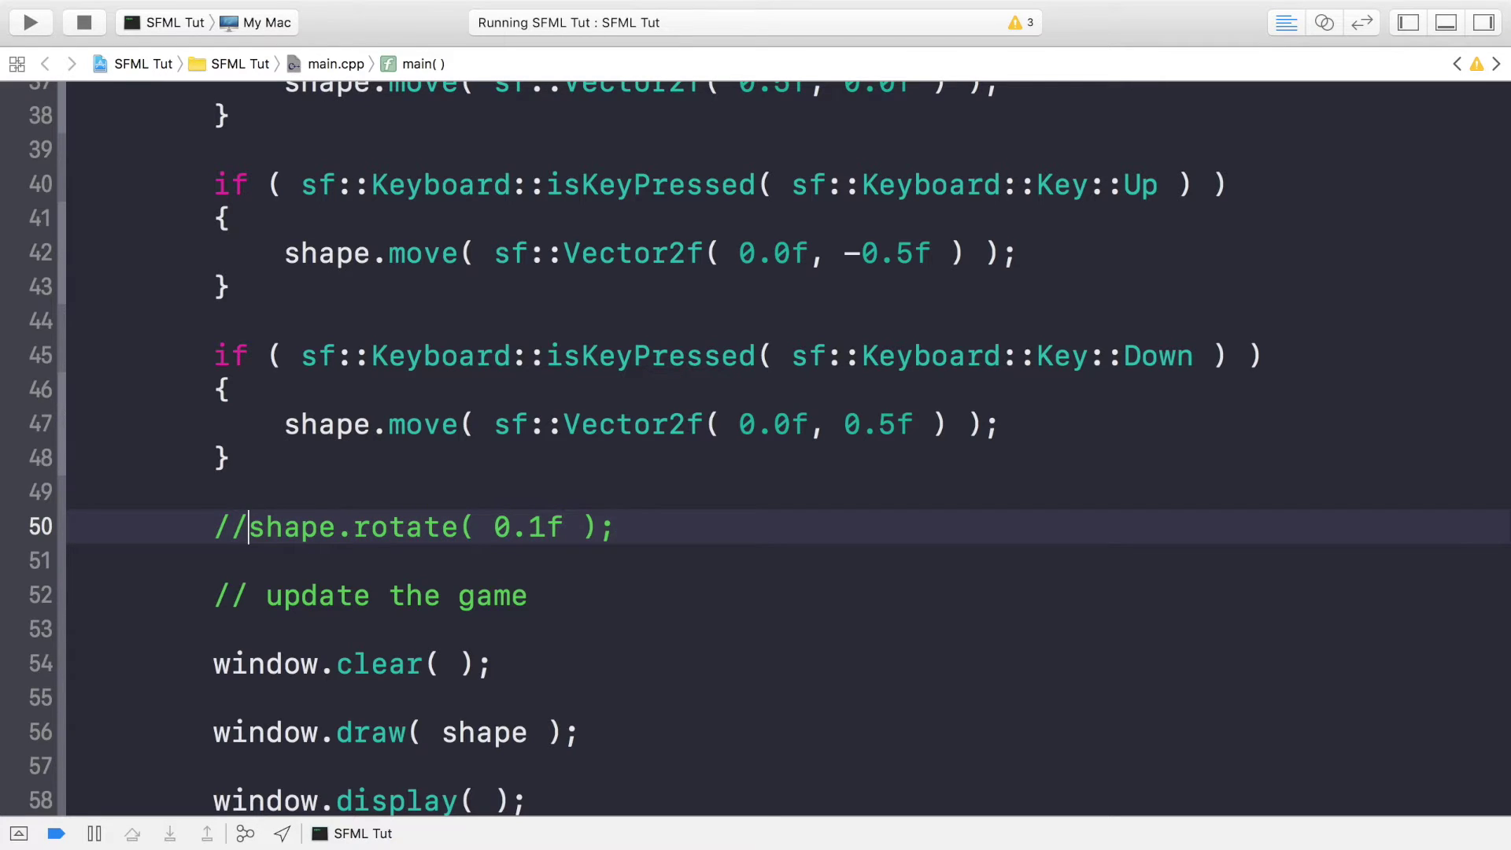
scroll(312, 531, "up", 8)
left_click(214, 277)
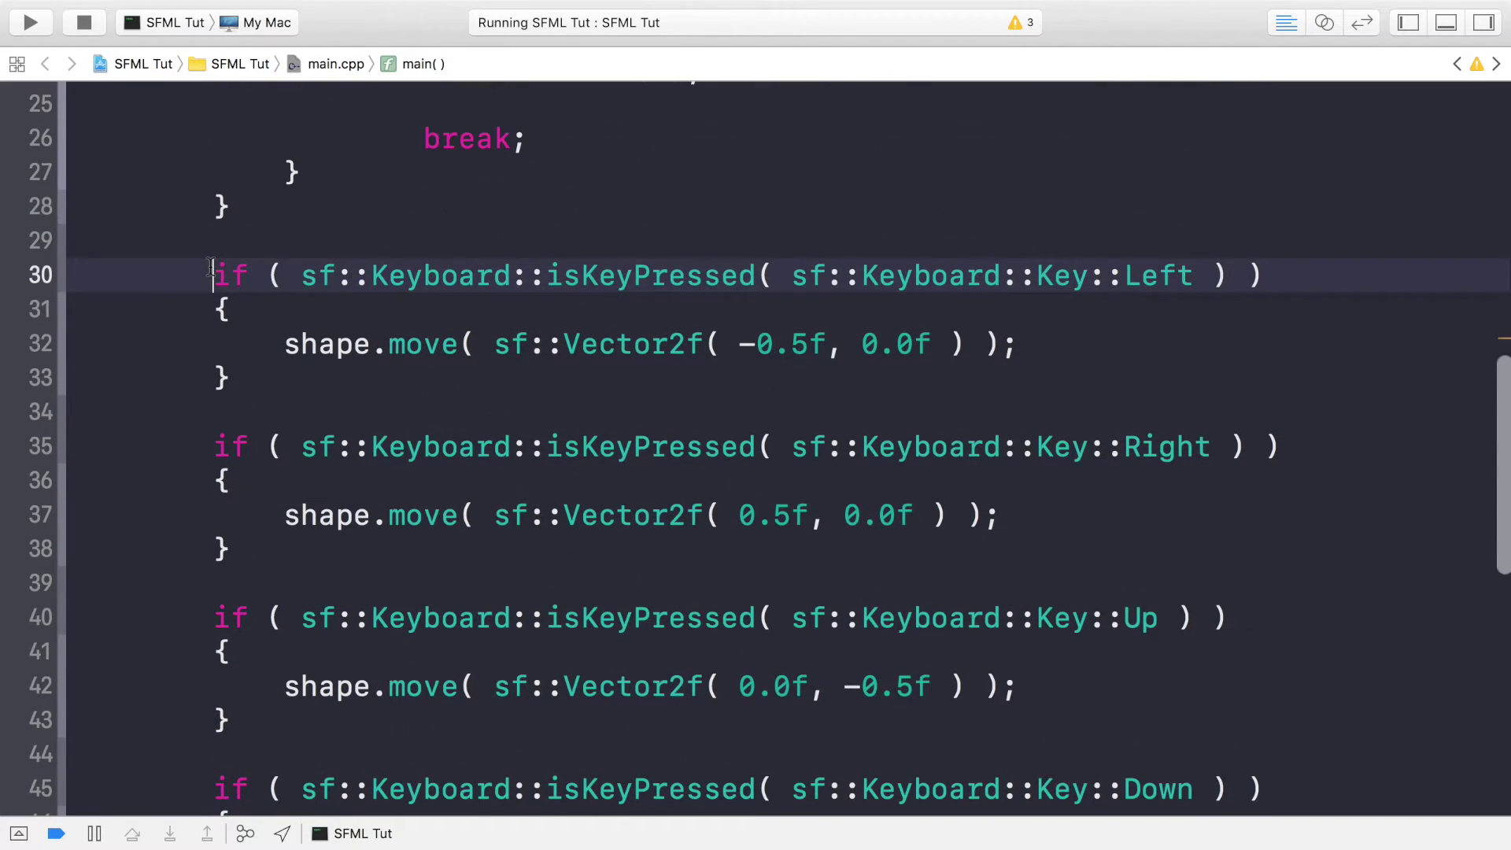
key("Return")
key("Up")
type("/*")
scroll(212, 496, "down", 5)
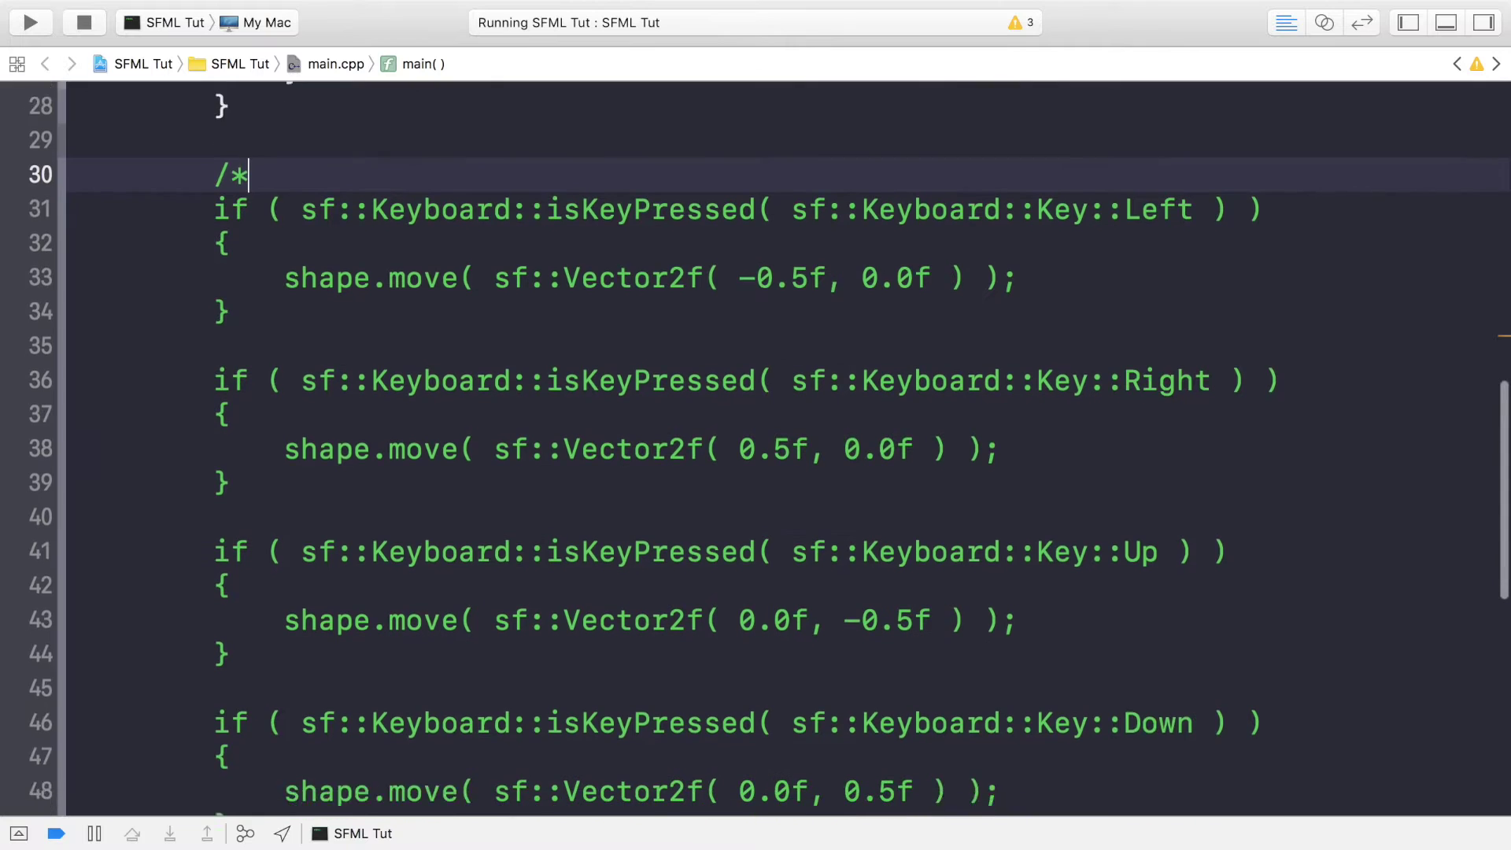
left_click(257, 567)
key("Return")
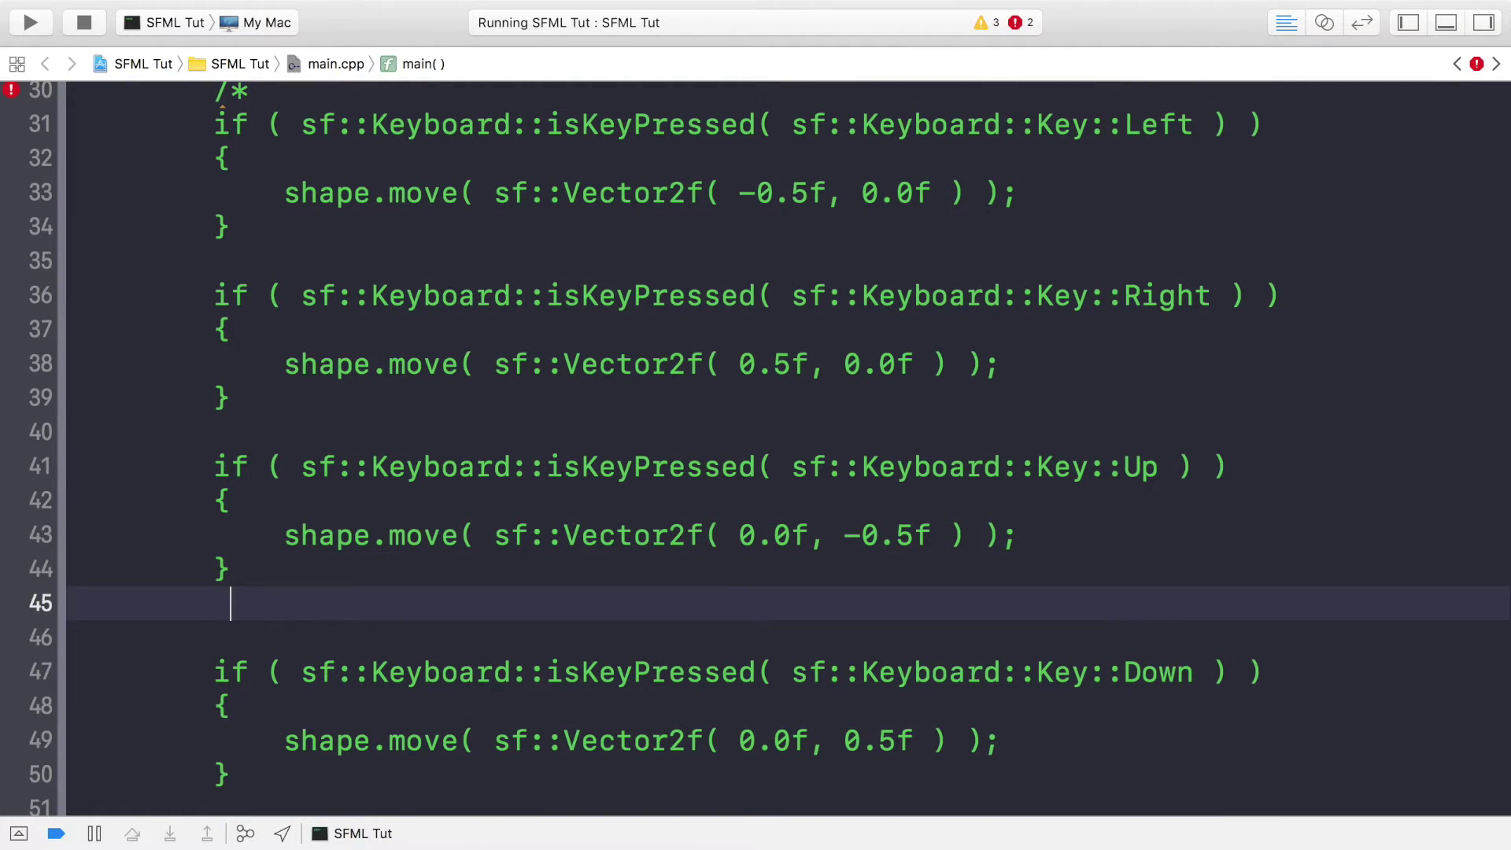
type("*/")
scroll(449, 354, "up", 3)
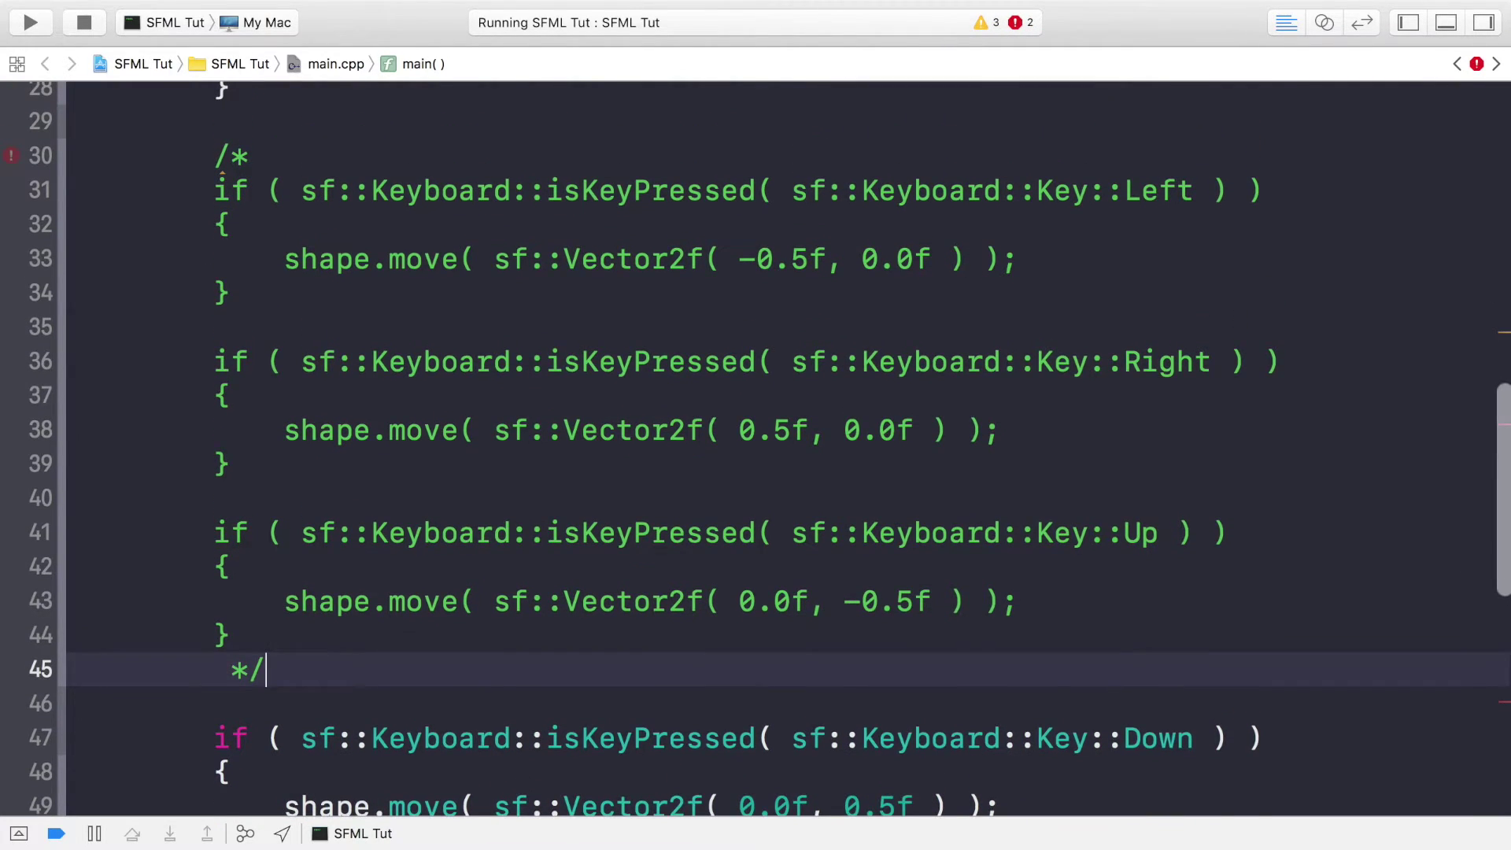
scroll(448, 354, "up", 8)
scroll(449, 355, "up", 3)
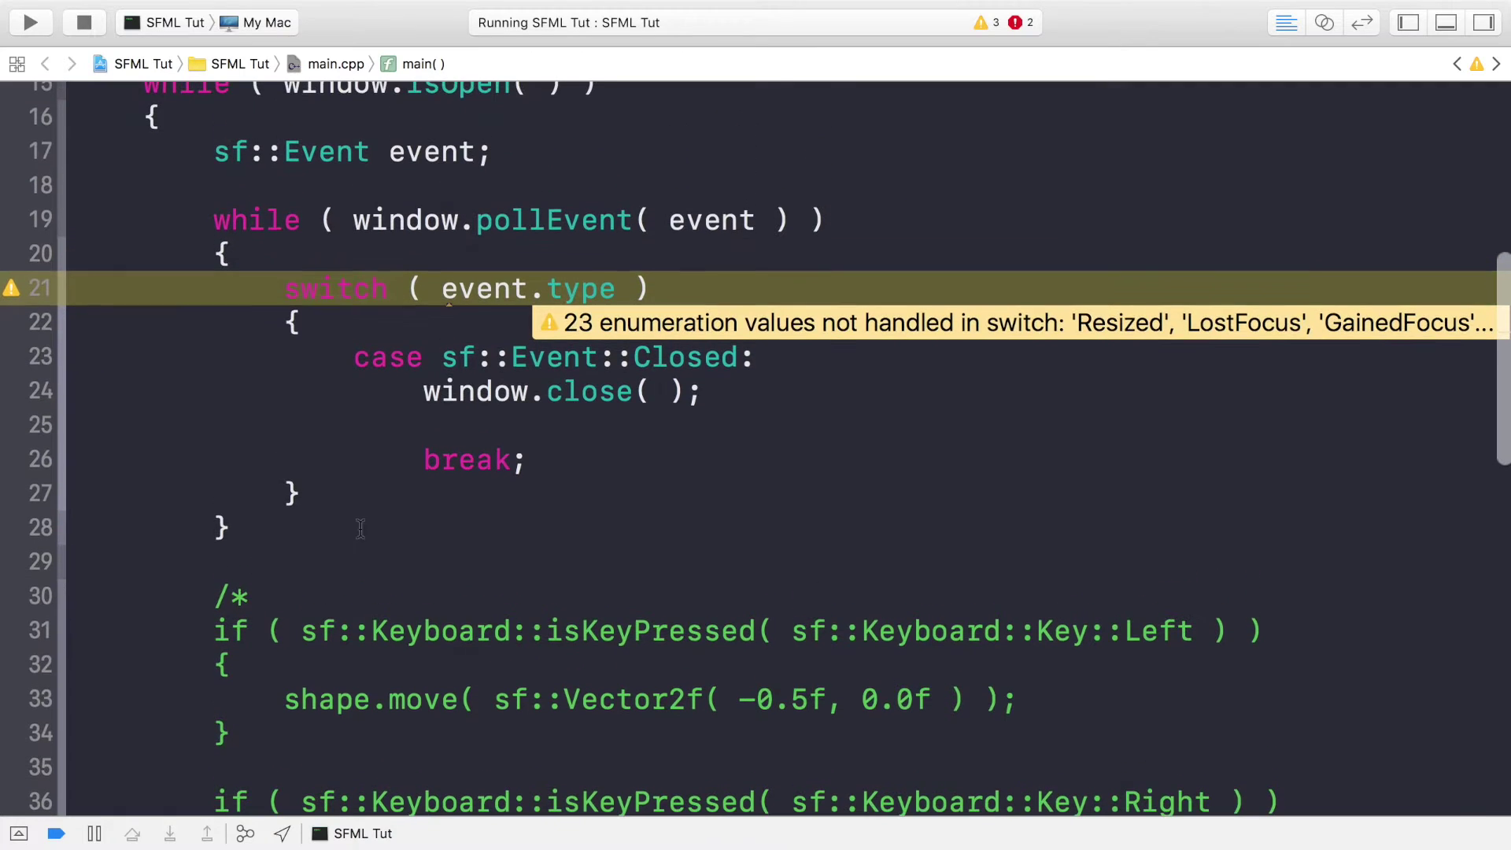
Add a new case sf::Event::KeyPressed label after the break on line 26
left_click(533, 468)
key("Return")
key("Return")
type("c")
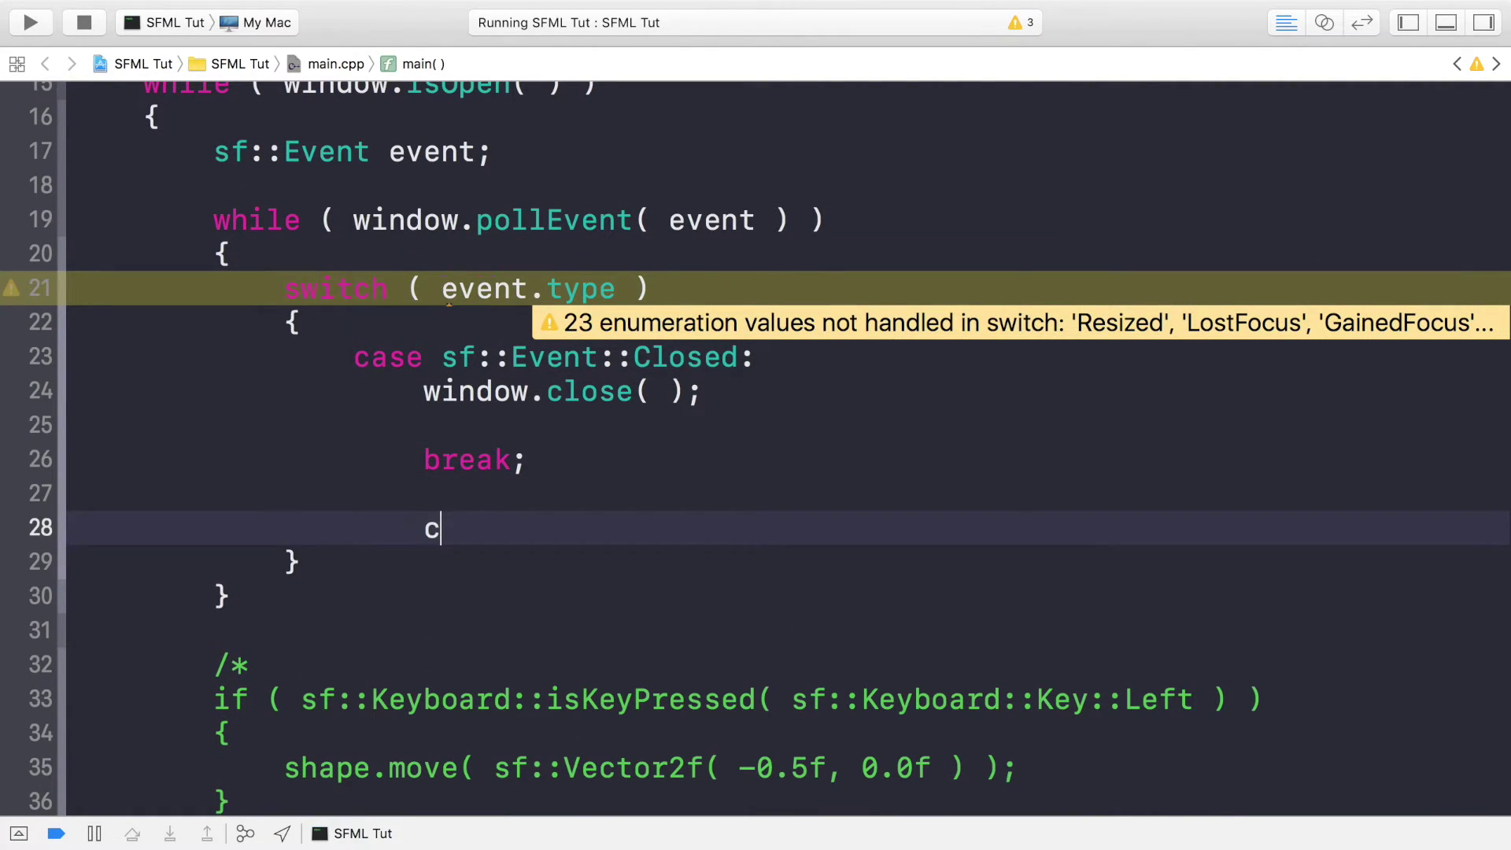
type("ase sf::E")
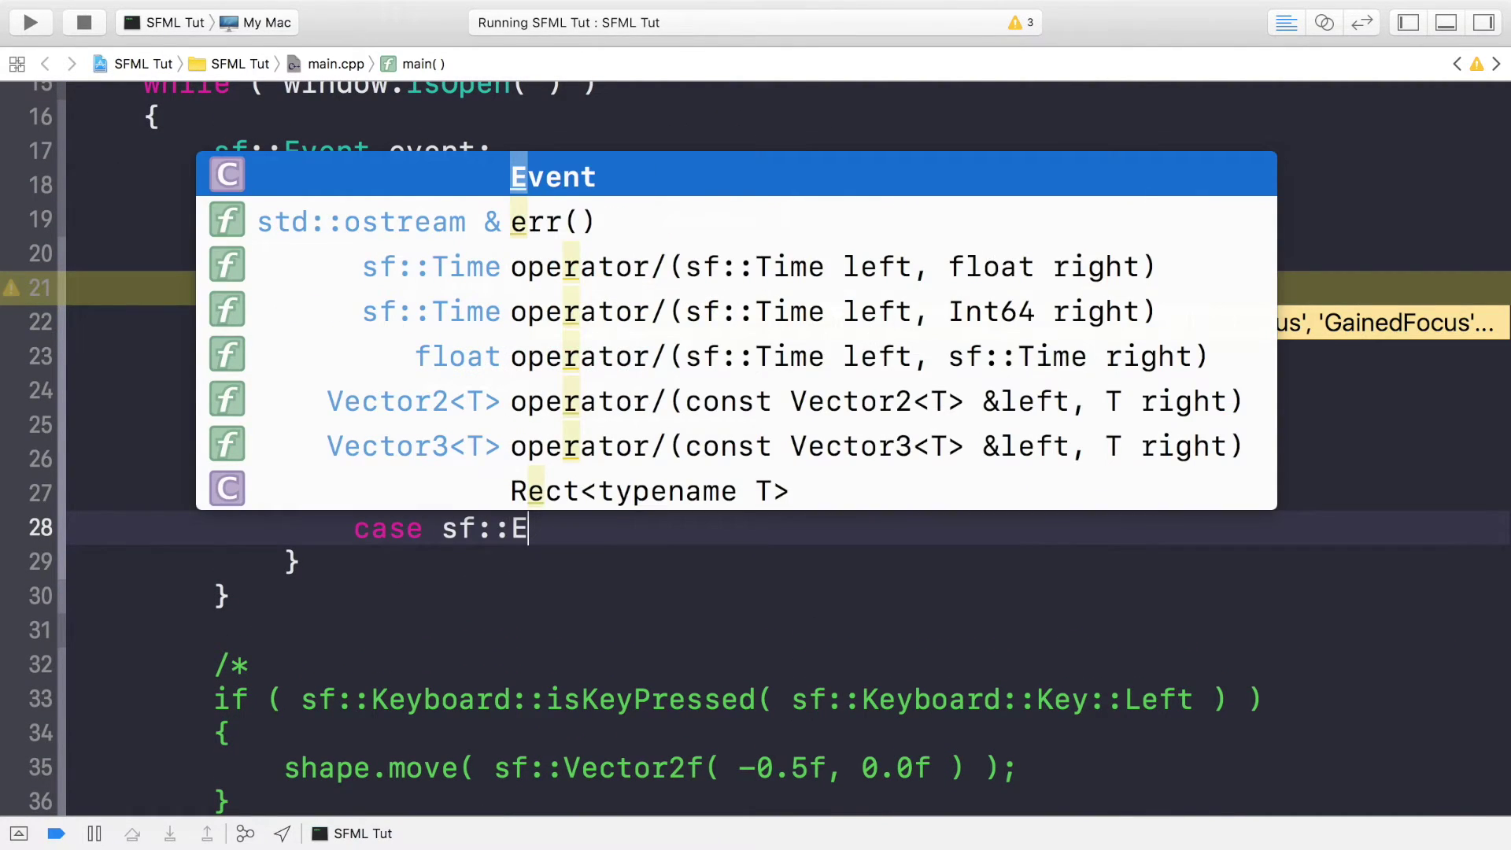
type("vent::key")
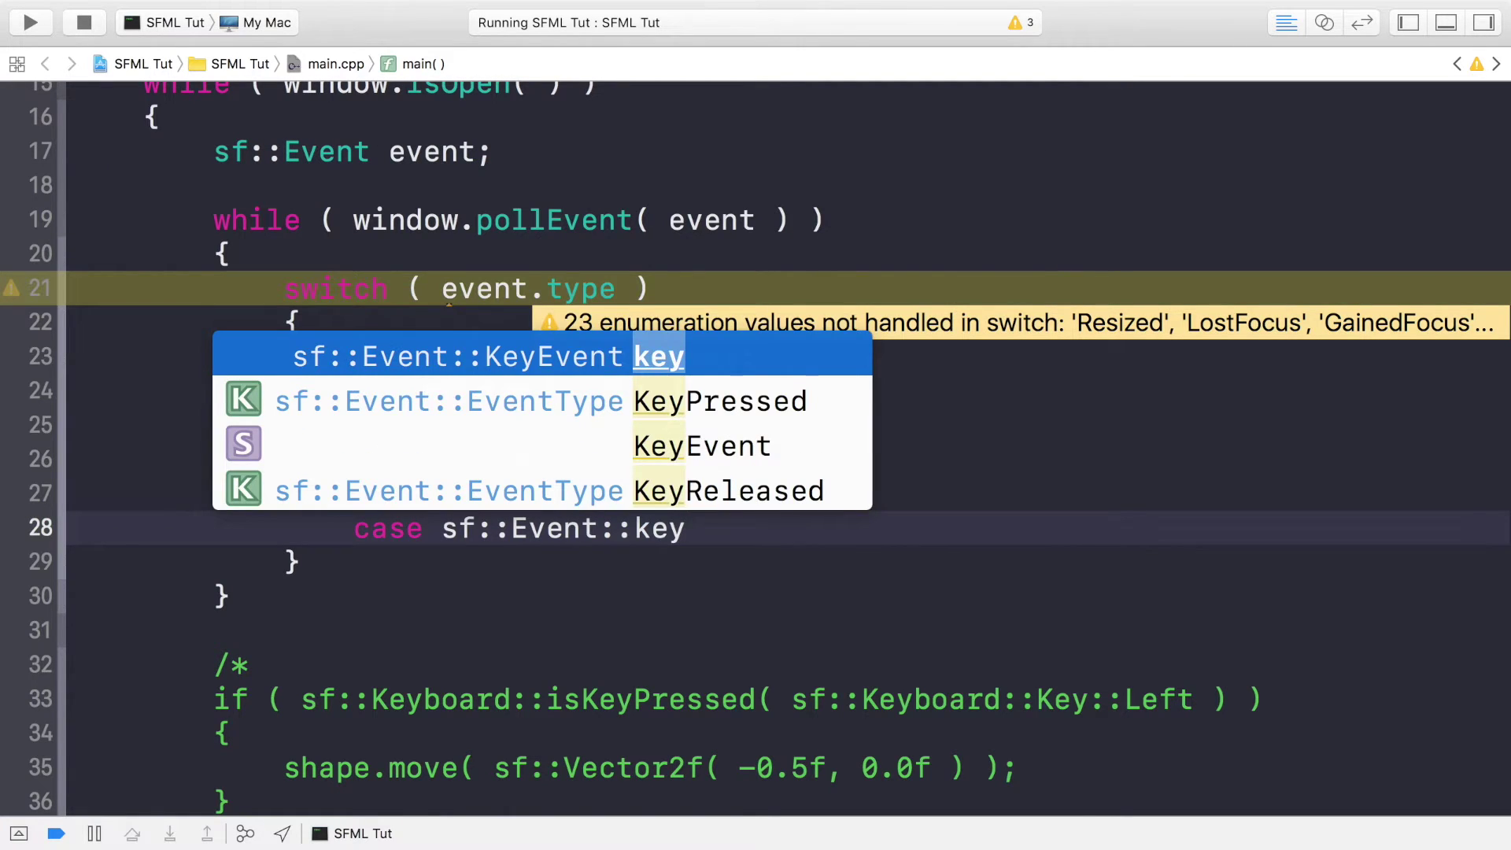
key("Down")
key("Return")
key("Return")
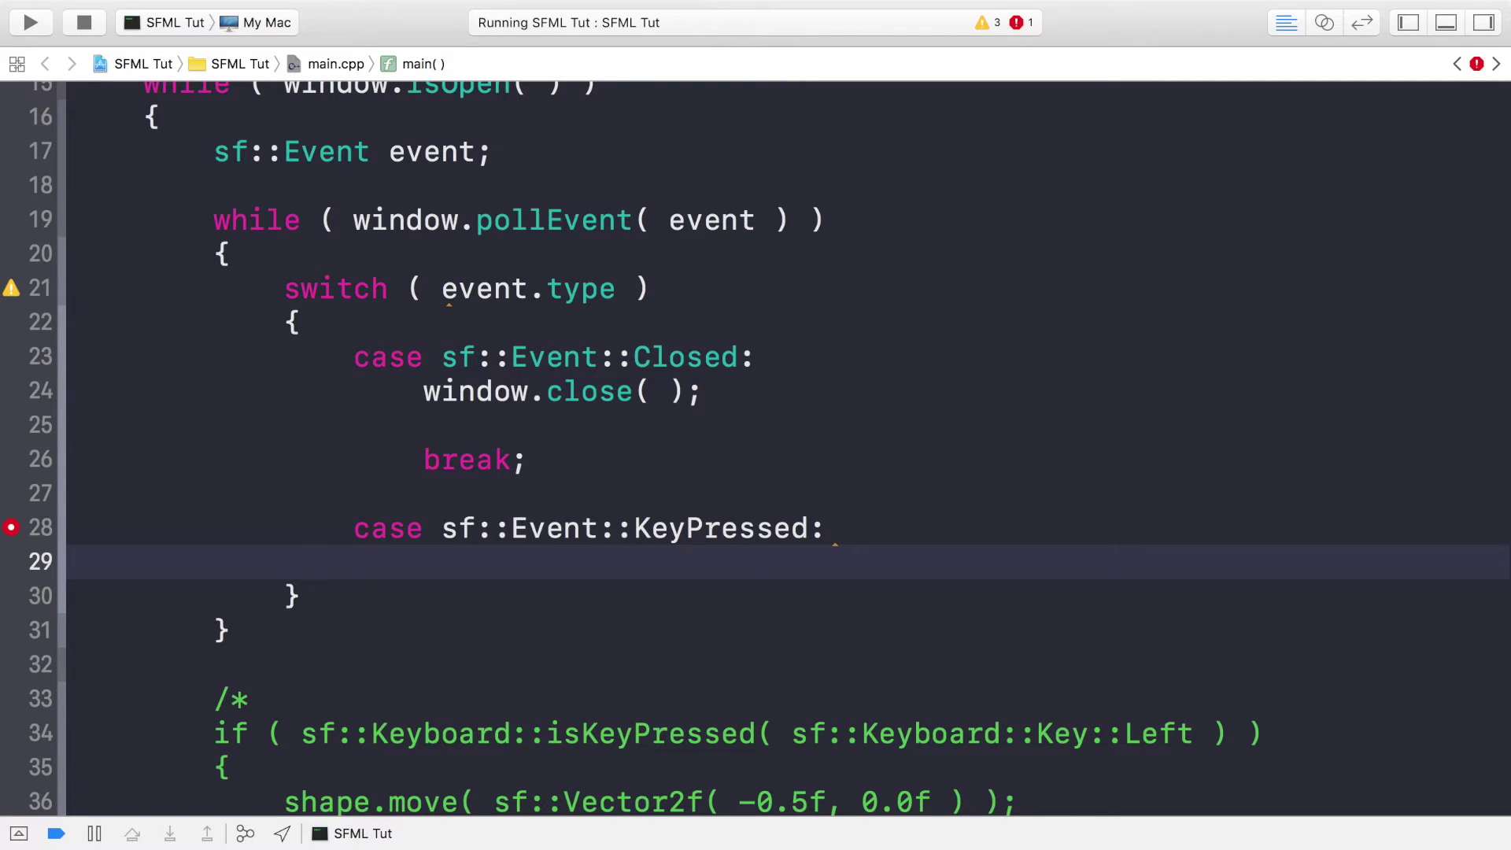
type("if ( ")
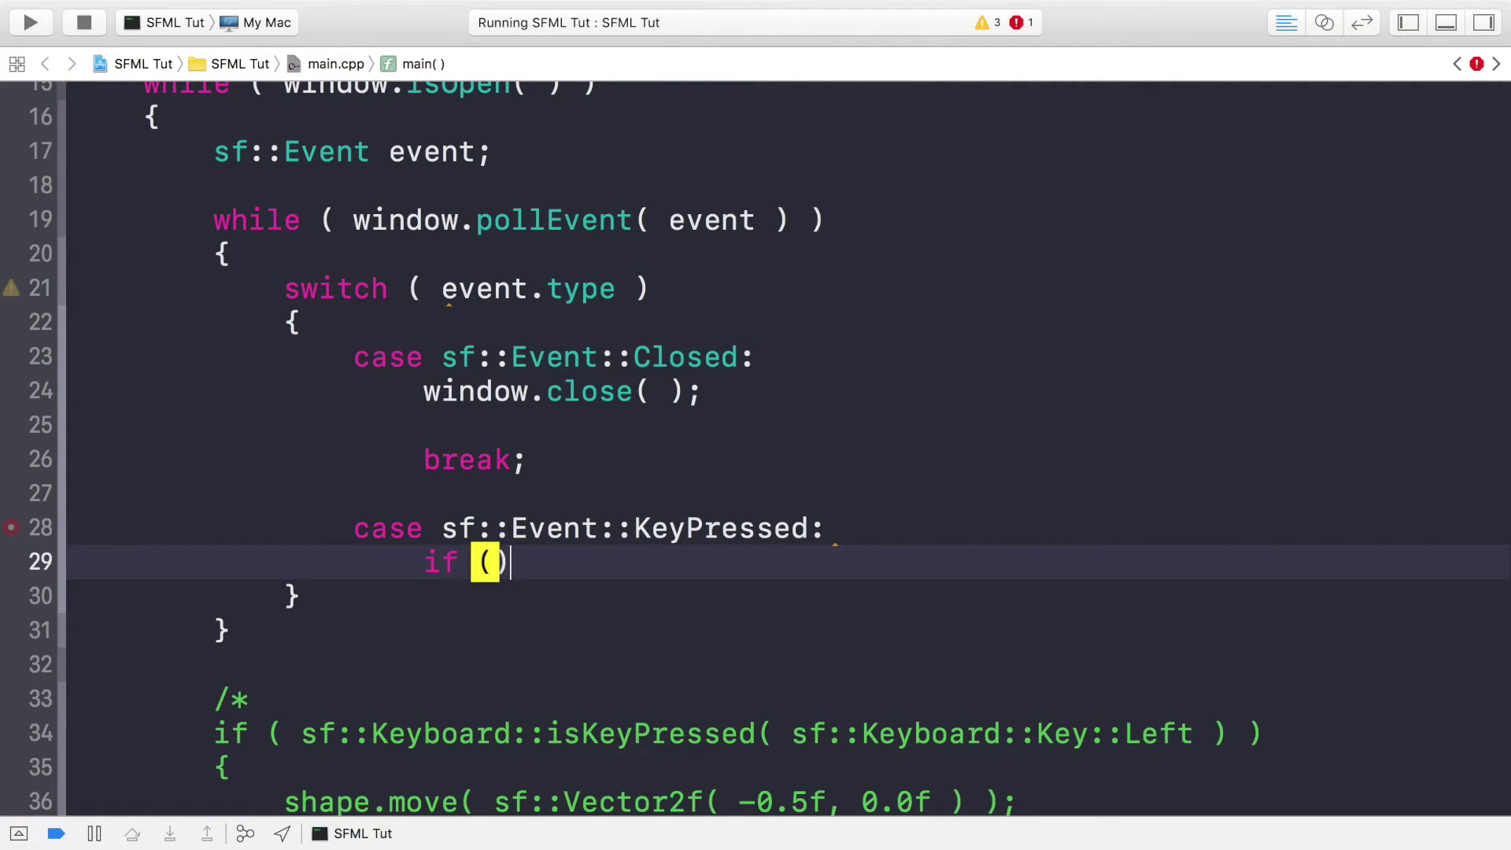
type("sf::K")
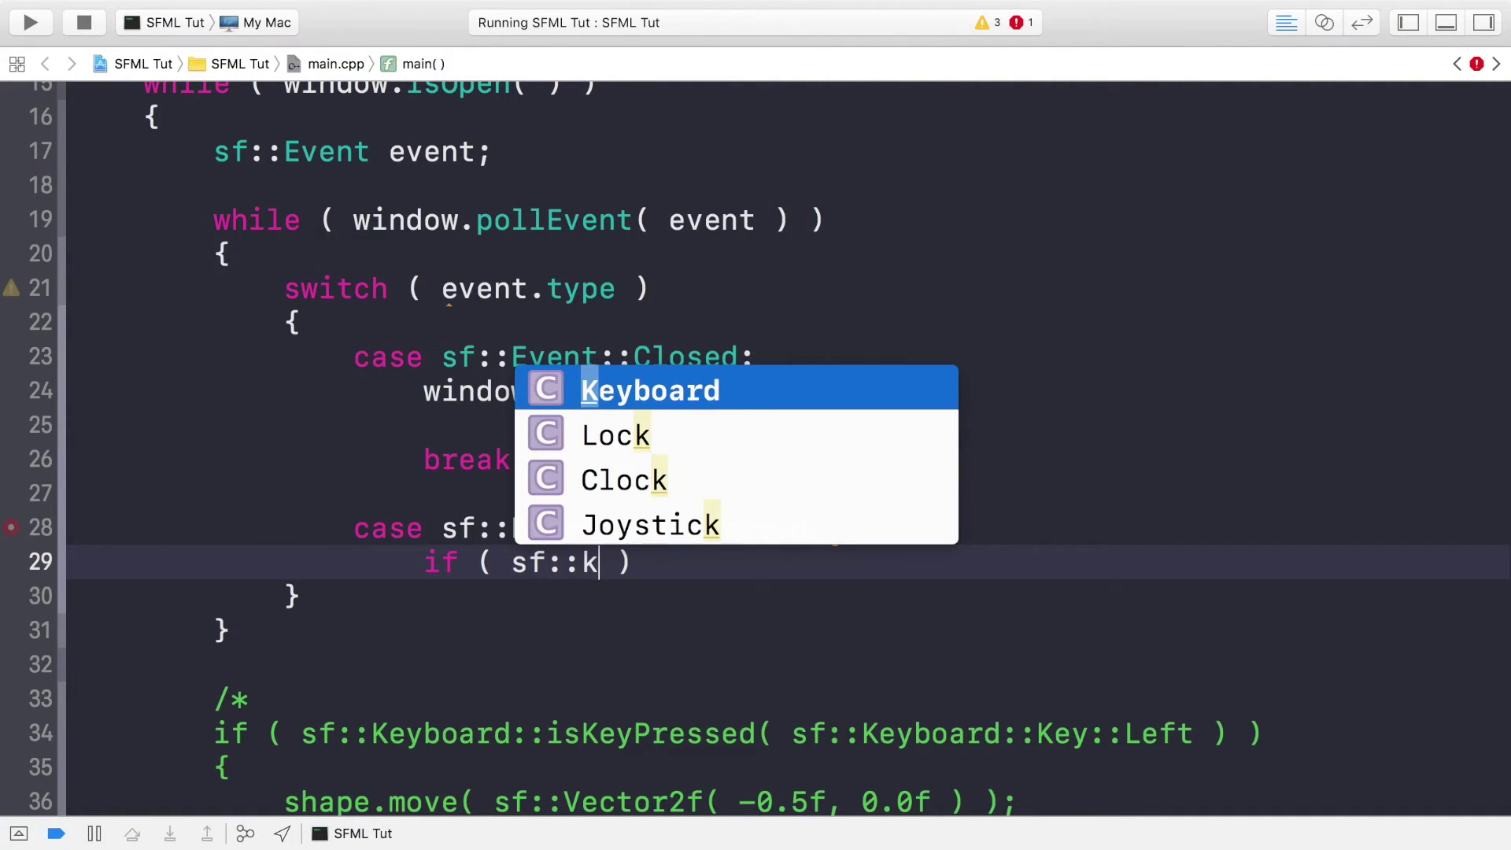
Write if ( sf::Keyboard::Key::Left == event.key.code ) with an empty block and a break
key("Tab")
type("::K")
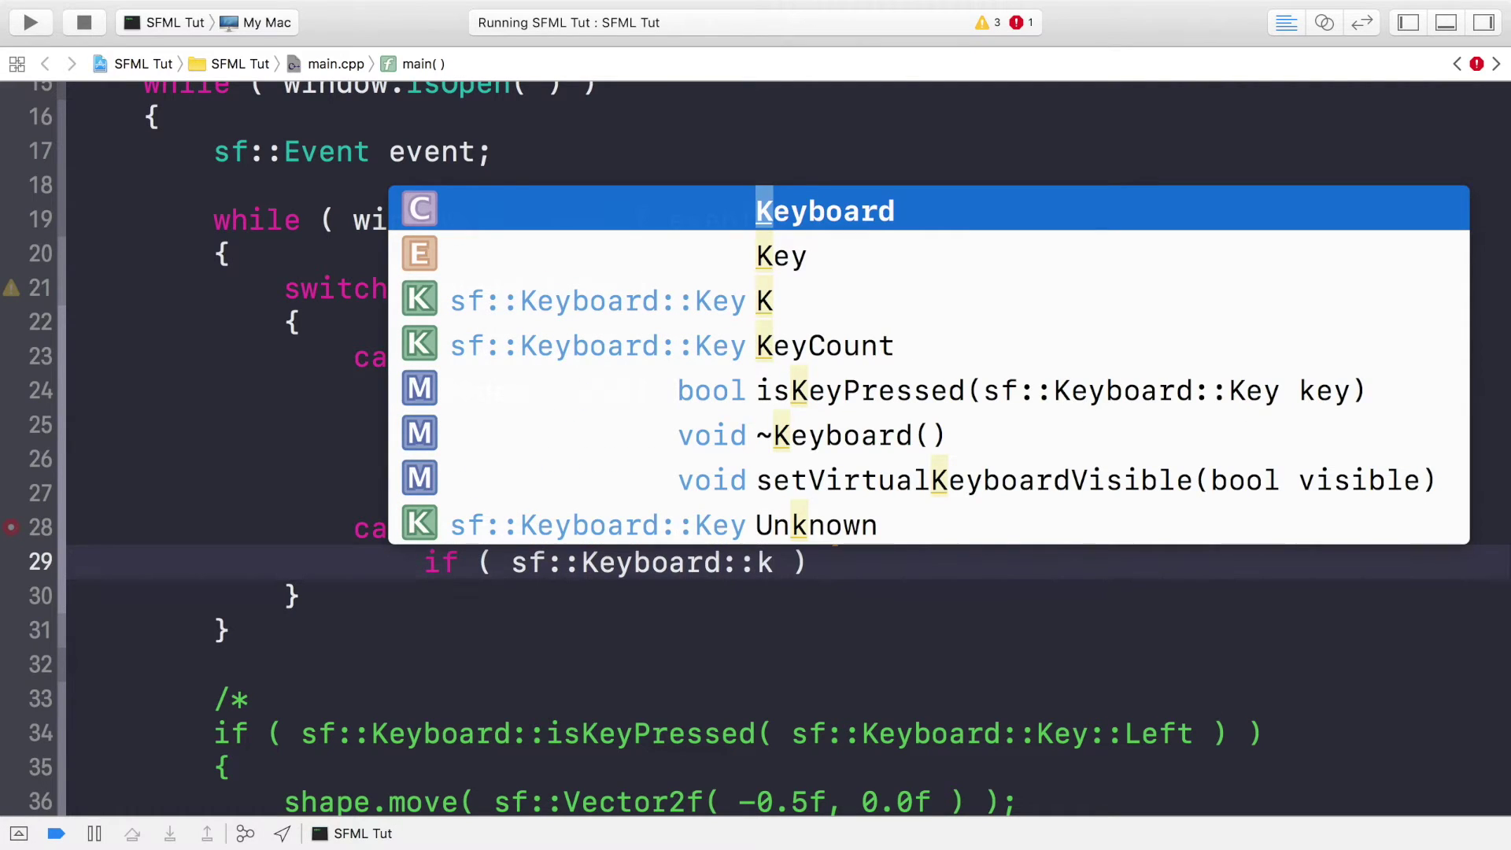
key("Down")
key("Tab")
type("::L")
key("Tab")
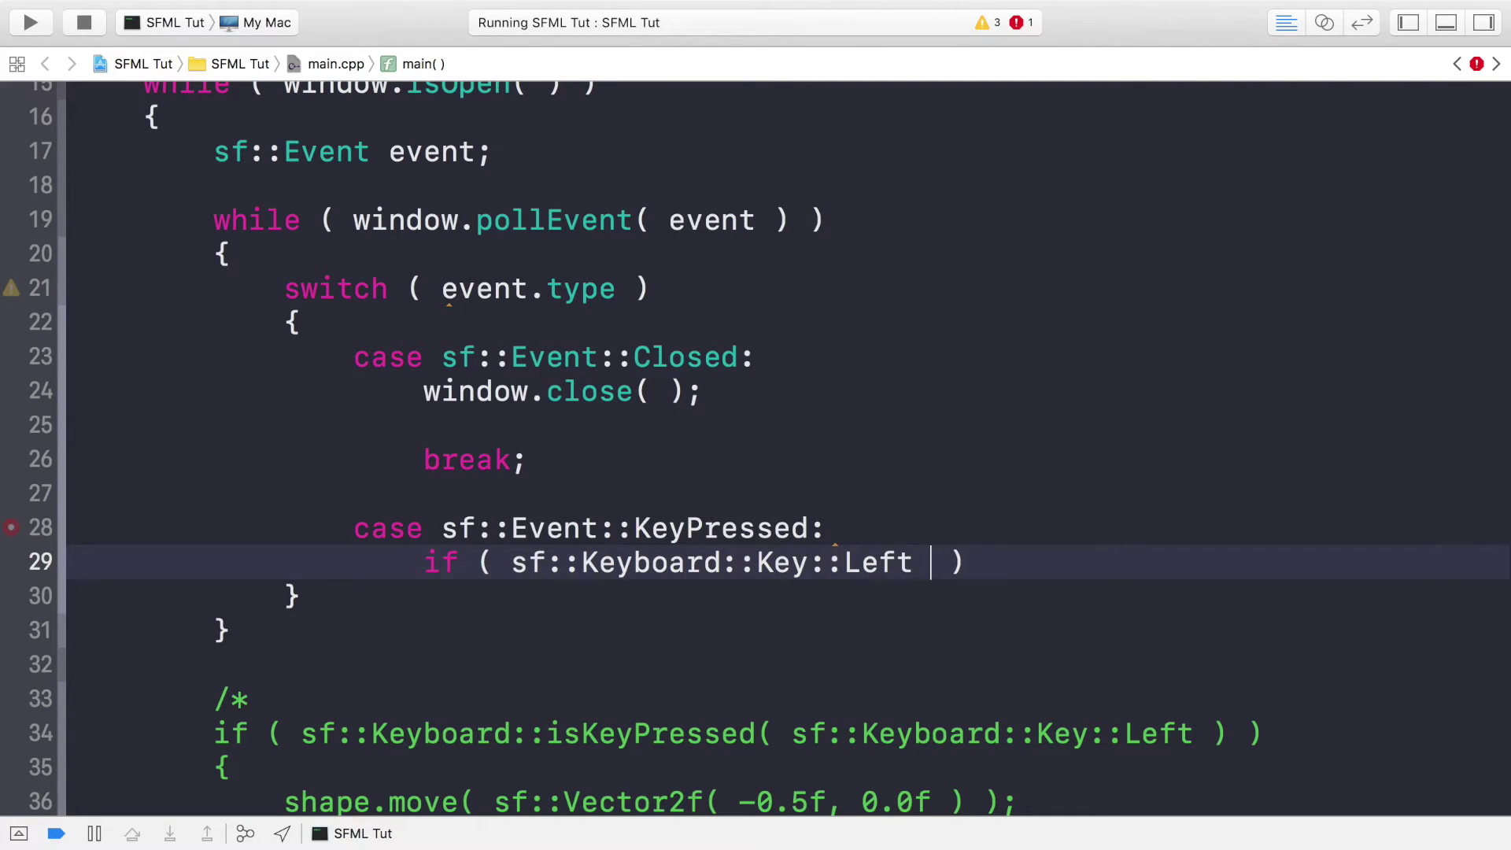
type("== even")
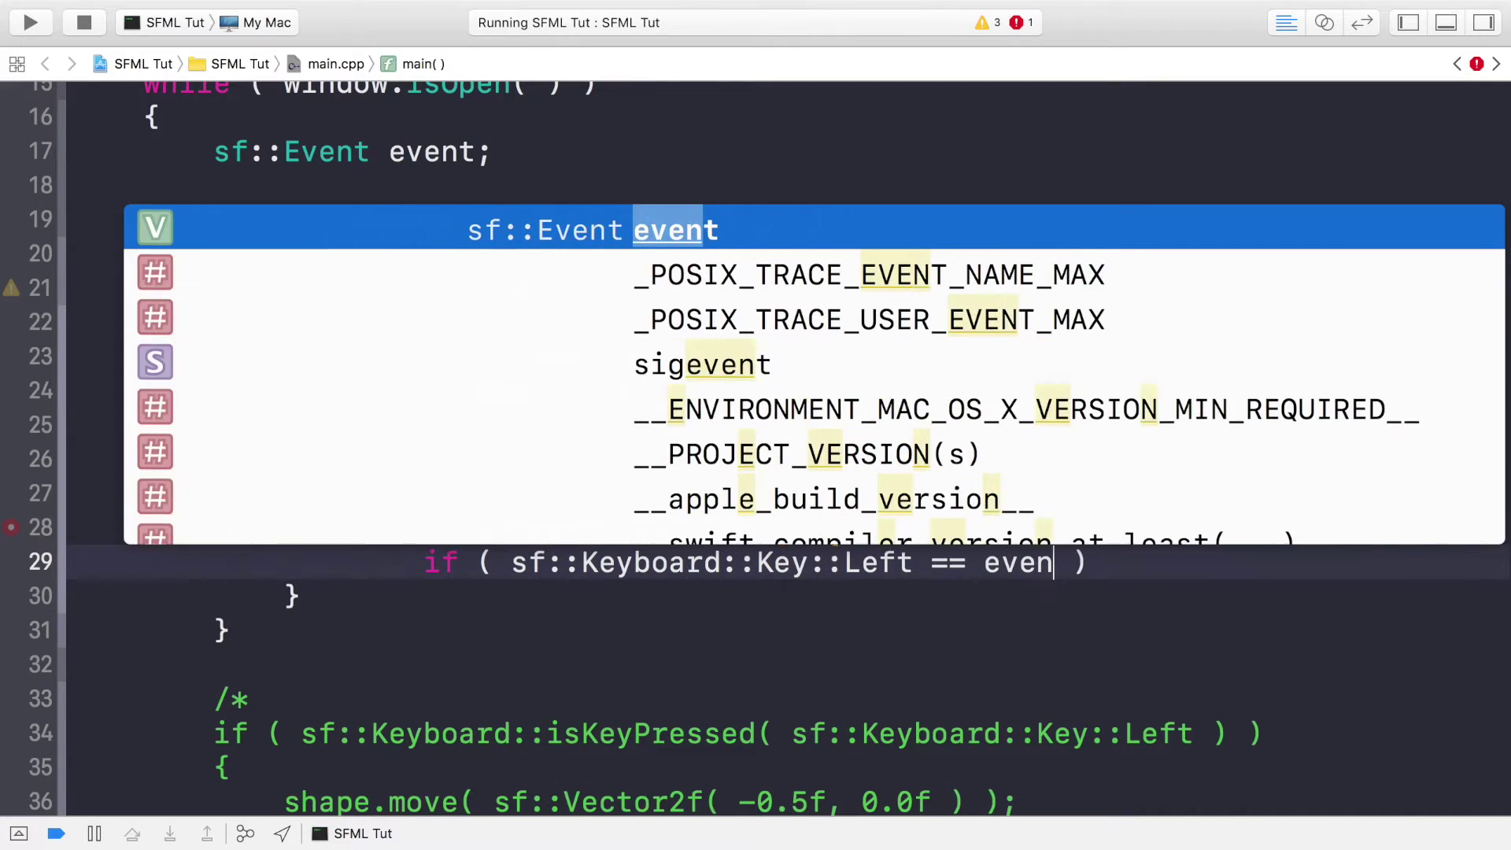
type("t.key")
key("Tab")
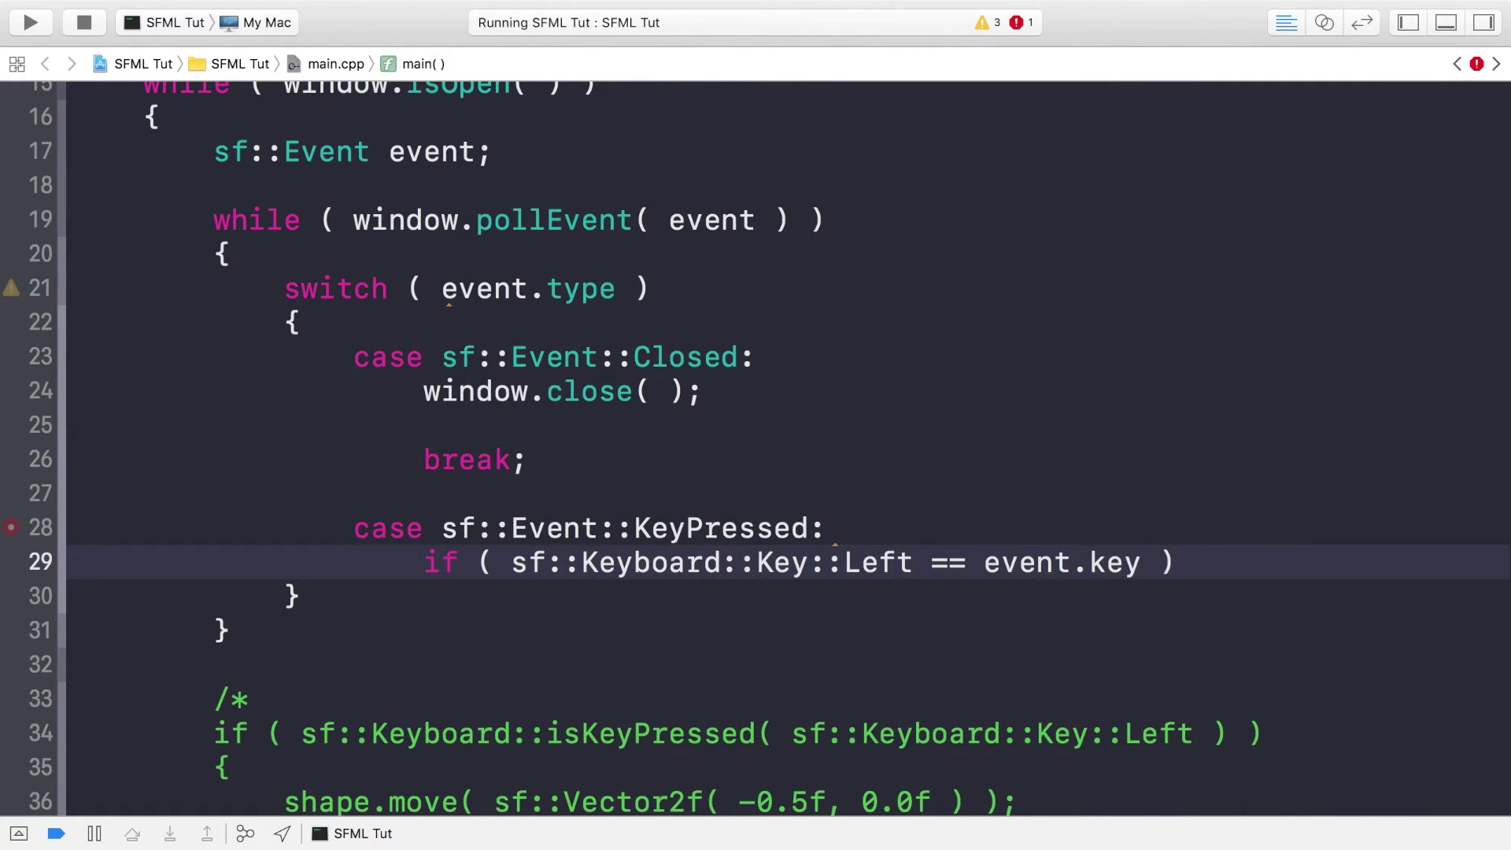
type(".c")
key("Tab")
key("Return")
type("{")
key("Return")
key("Down")
key("Return")
key("Return")
type("b")
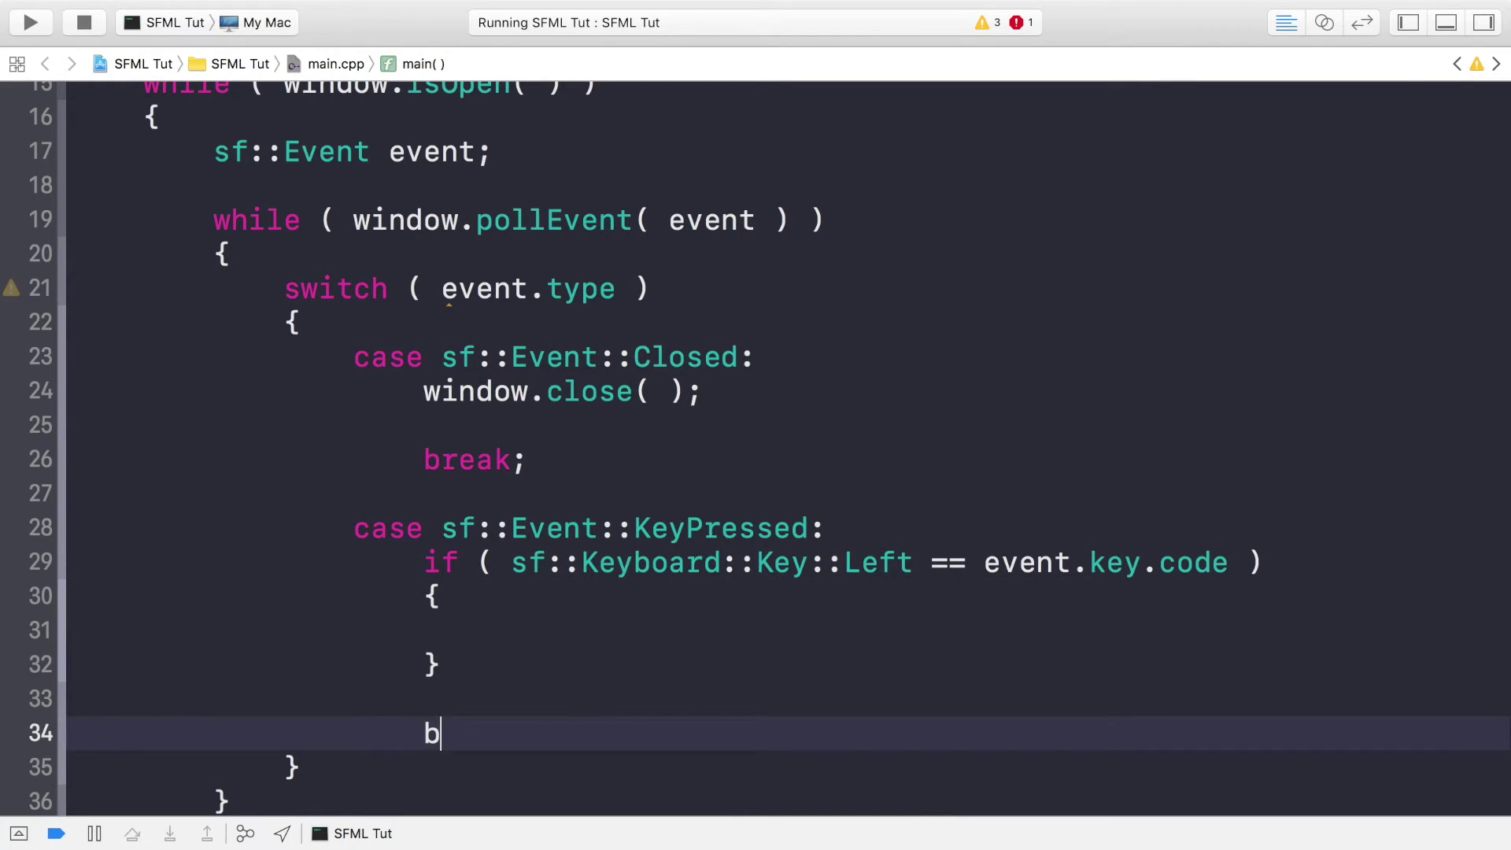
type("reak;")
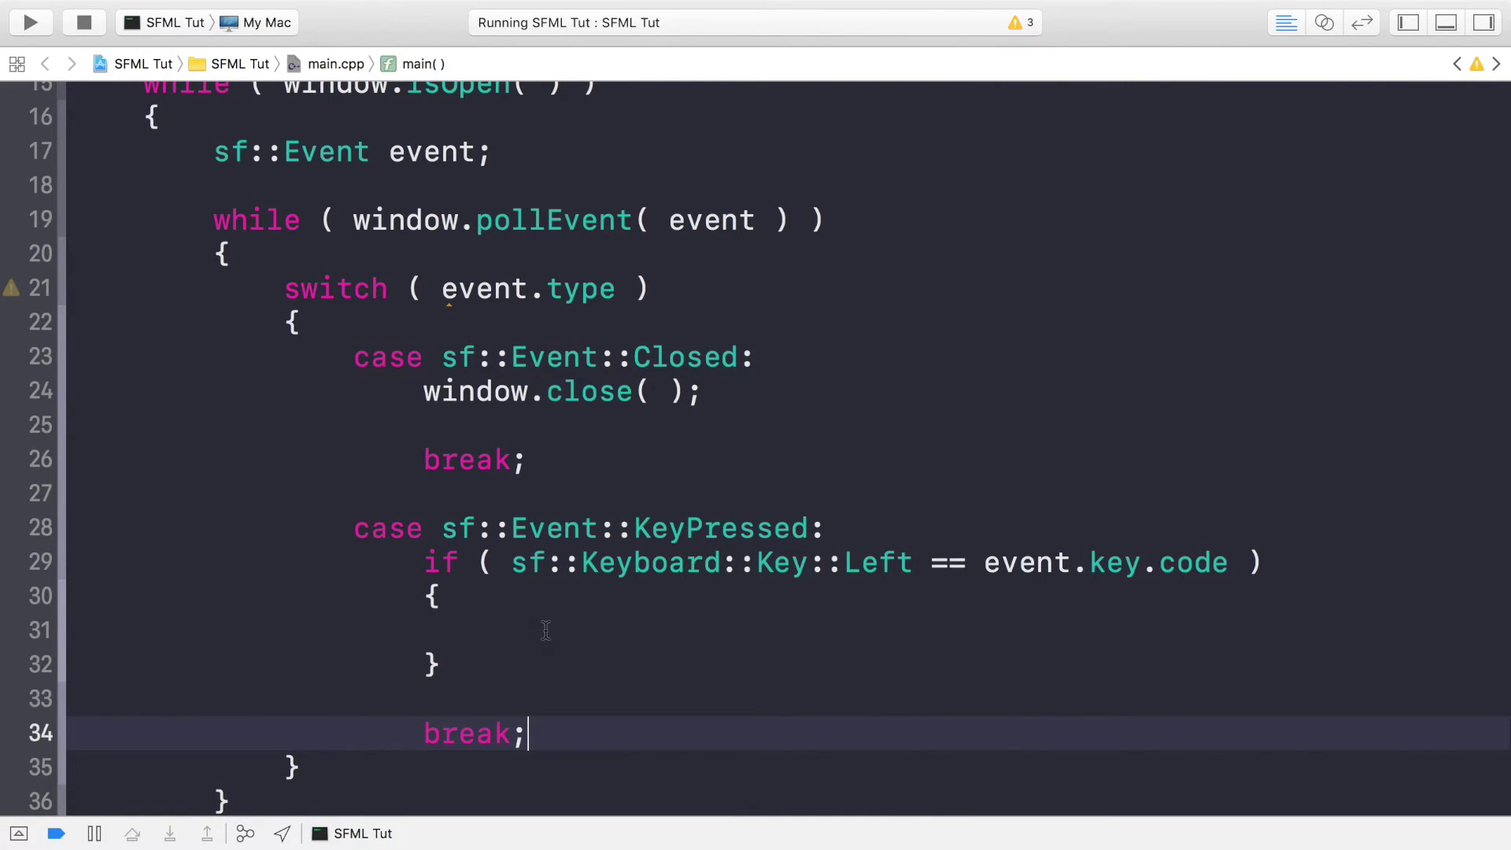
scroll(546, 629, "down", 5)
left_click_drag(283, 615, 1015, 616)
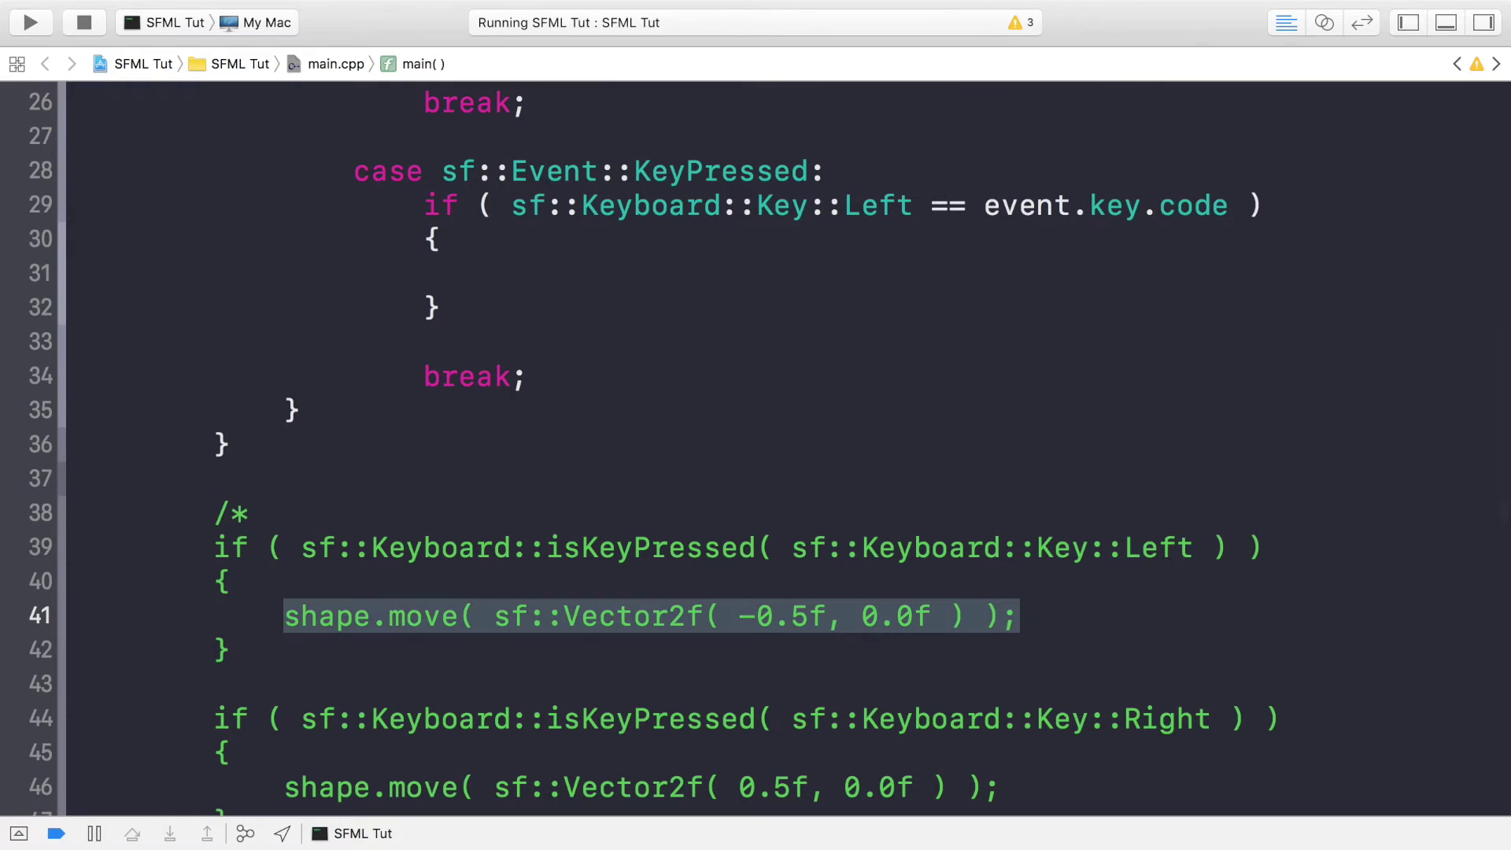
Paste the shape.move(-0.5f) line inside the if block and rebuild the game
key("super+c")
left_click(597, 269)
key("super+v")
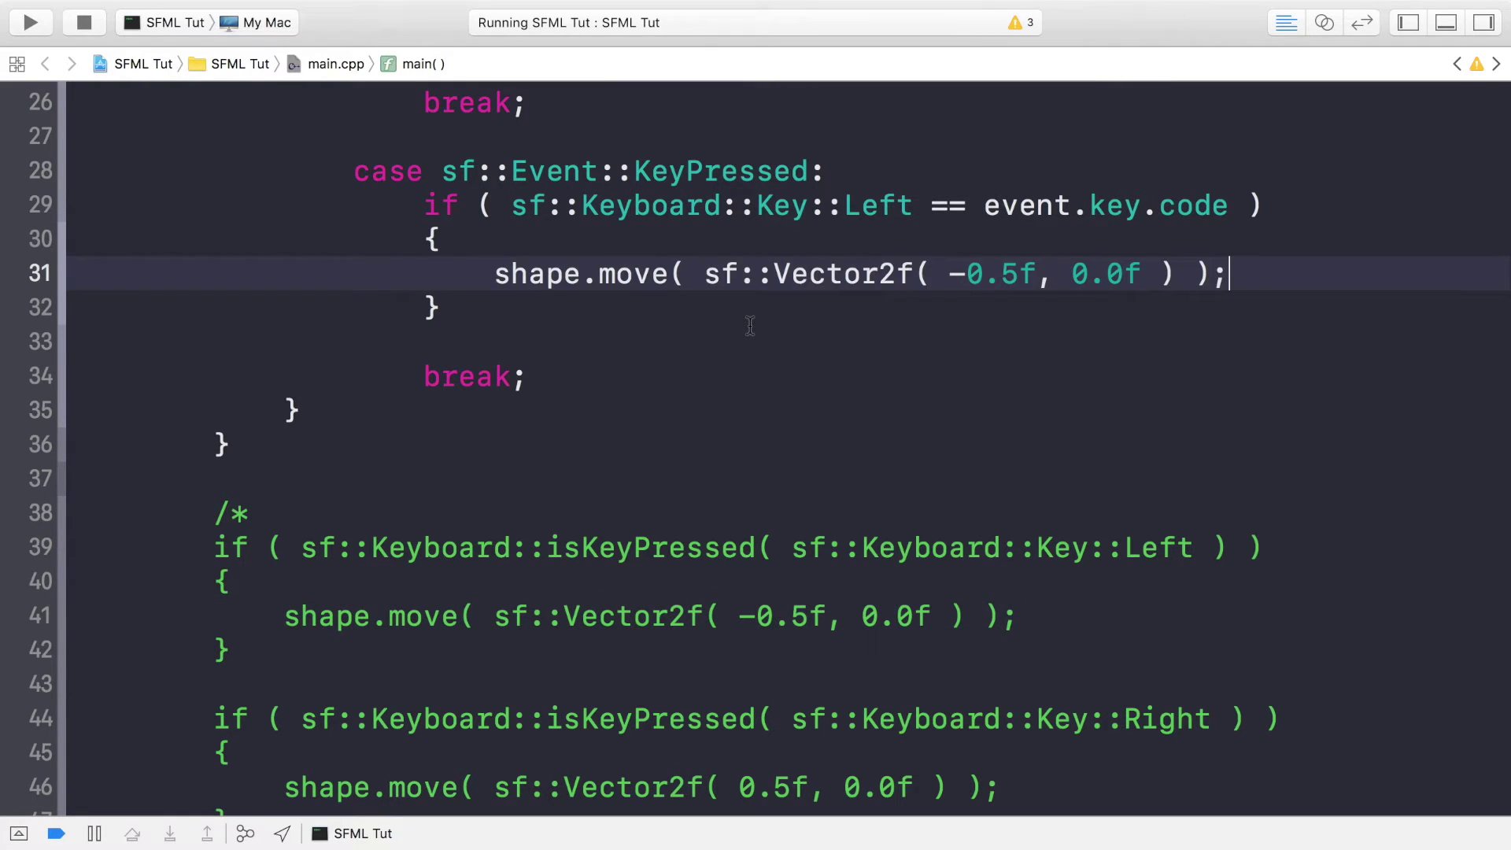
key("super+r")
key("Return")
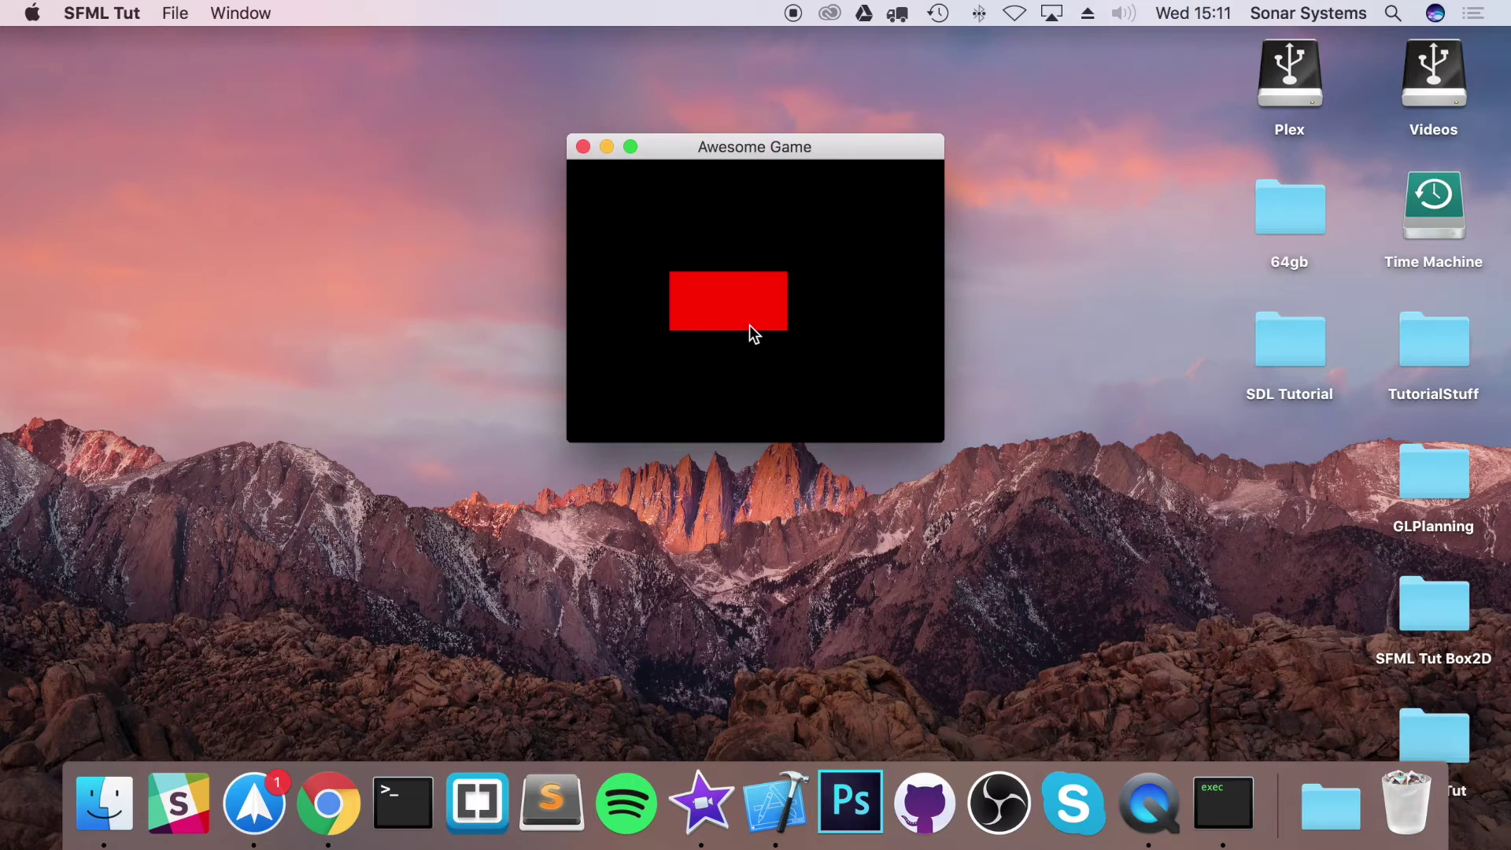
key("super+Tab")
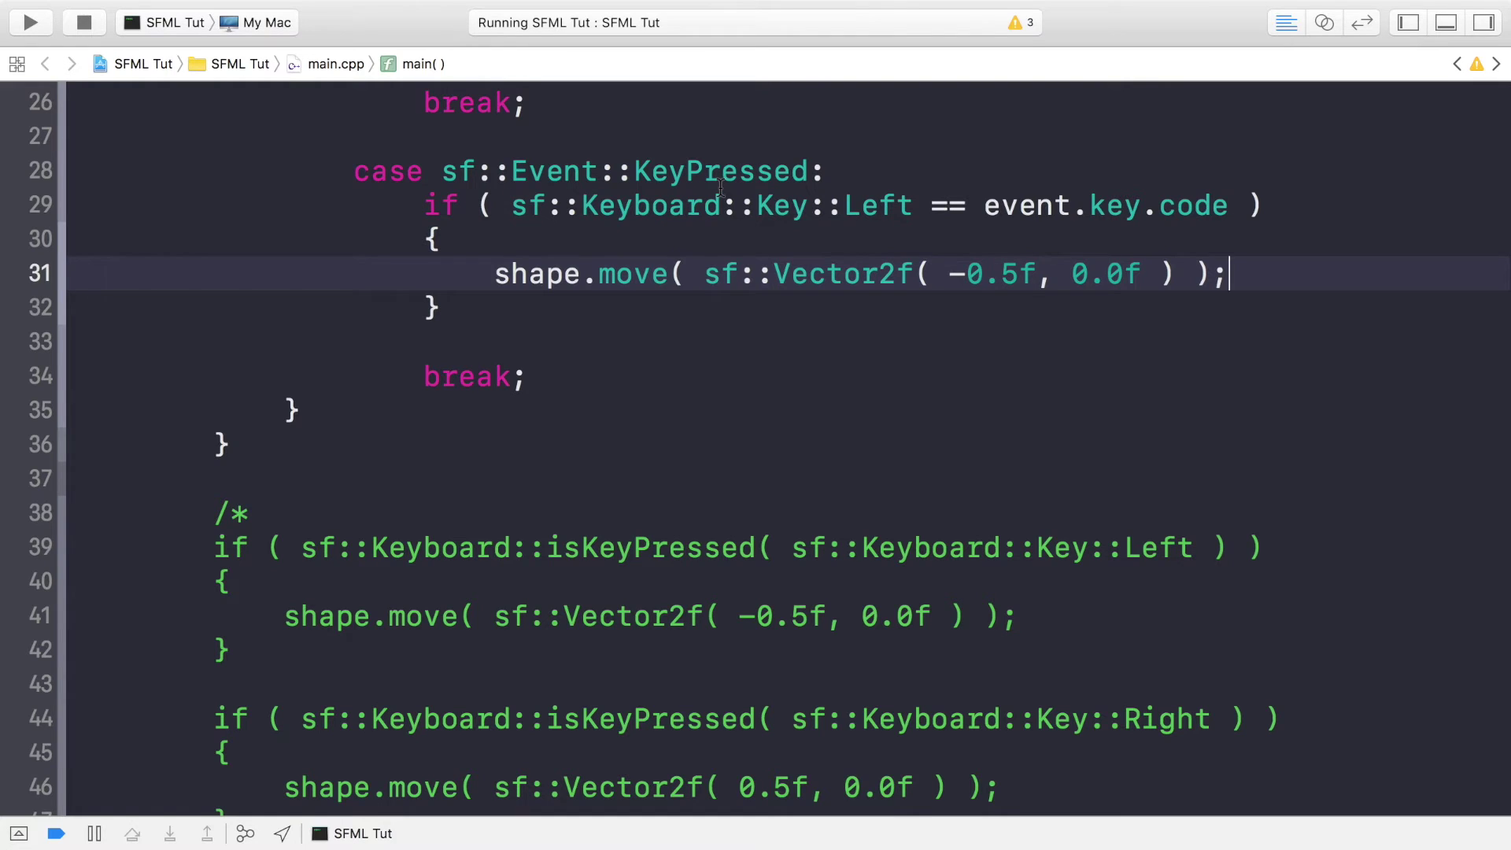
scroll(514, 581, "down", 3)
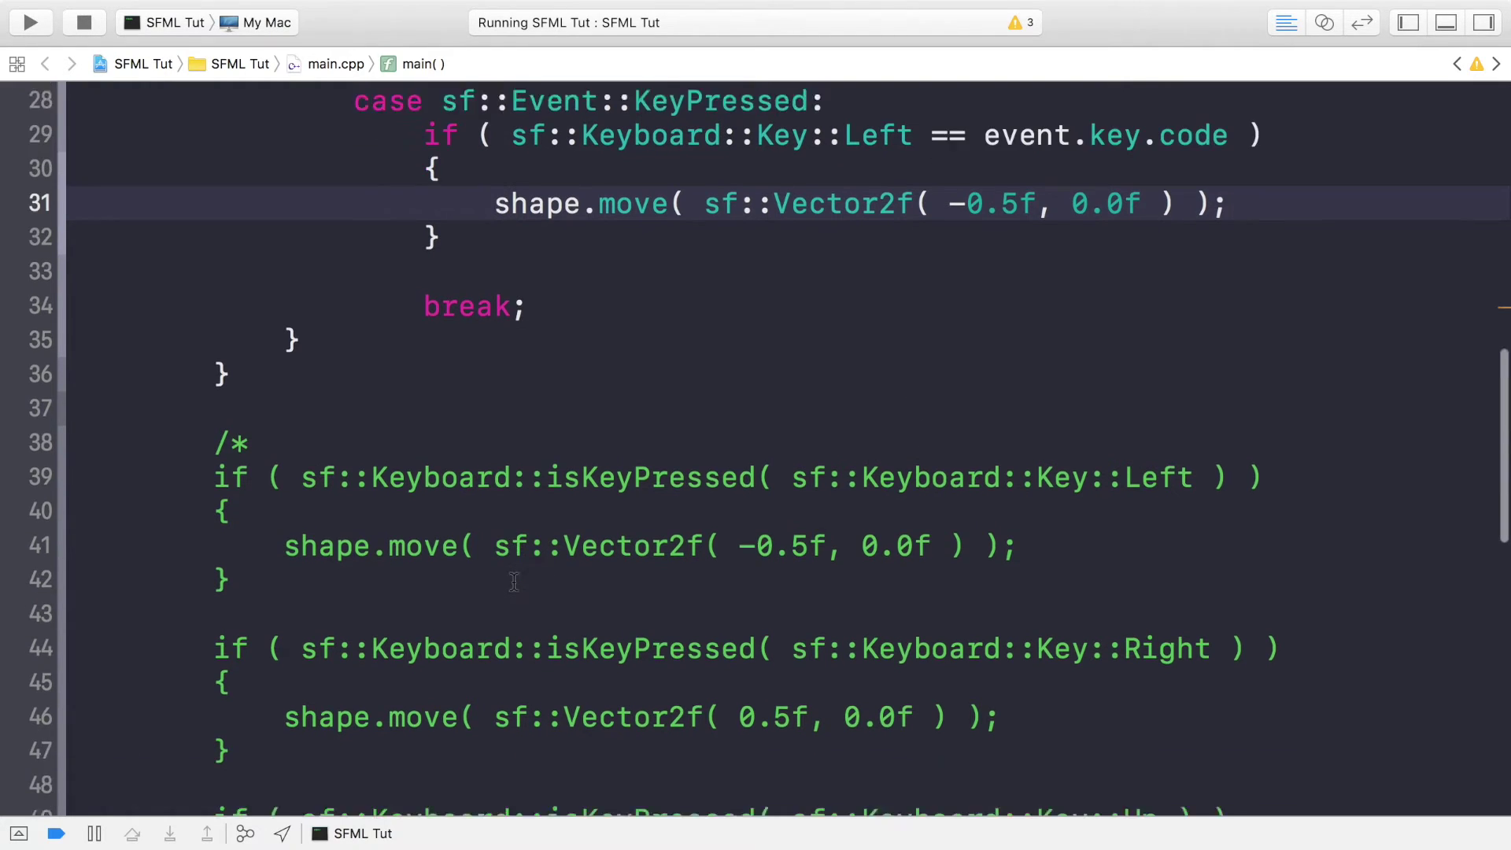
scroll(516, 582, "down", 2)
scroll(515, 582, "down", 5)
scroll(514, 582, "down", 1)
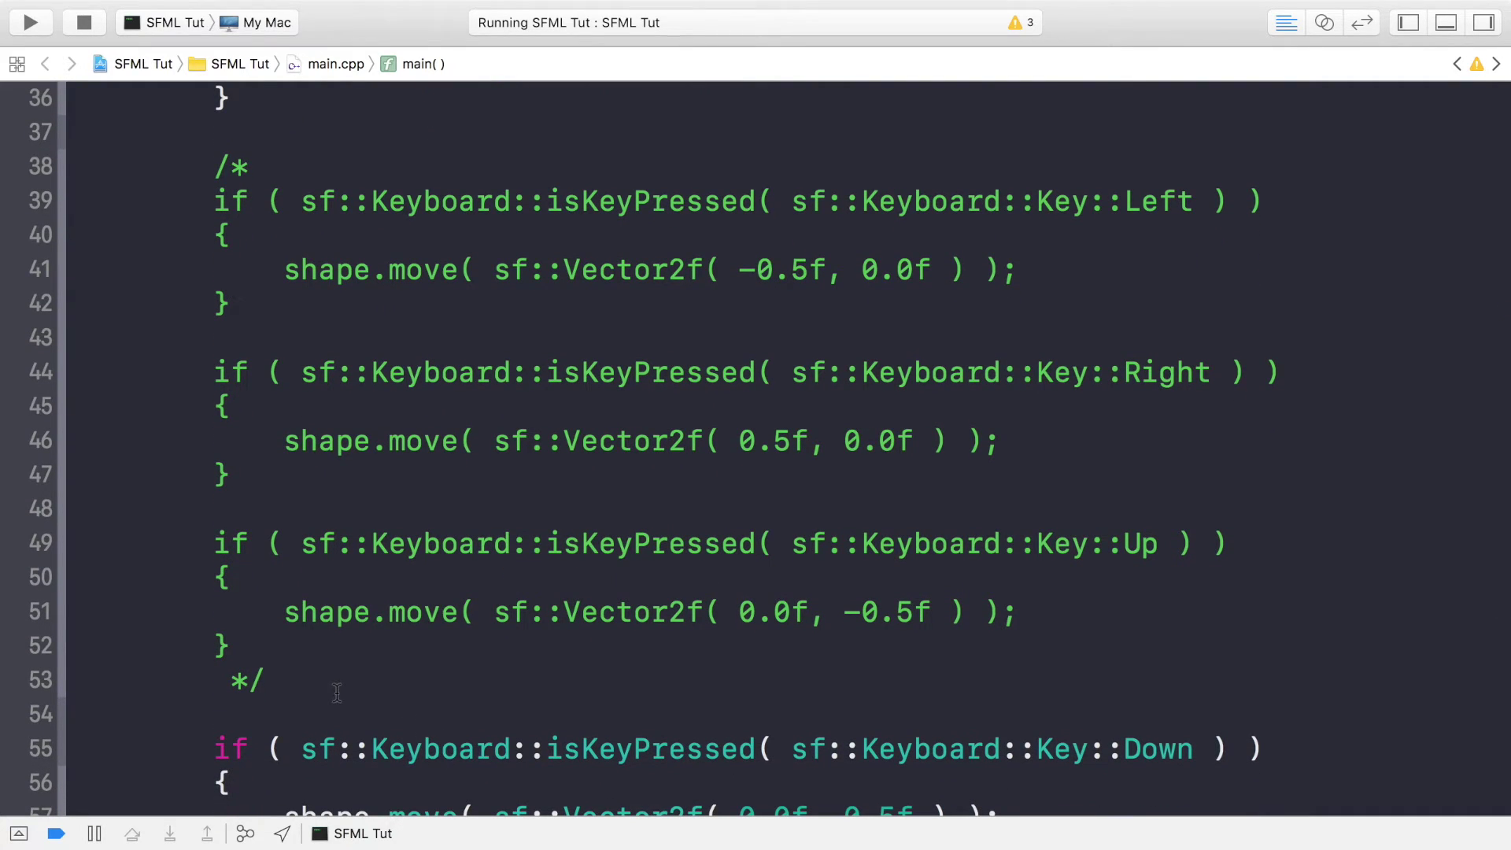
left_click_drag(336, 691, 224, 645)
scroll(336, 661, "down", 5)
scroll(305, 615, "down", 3)
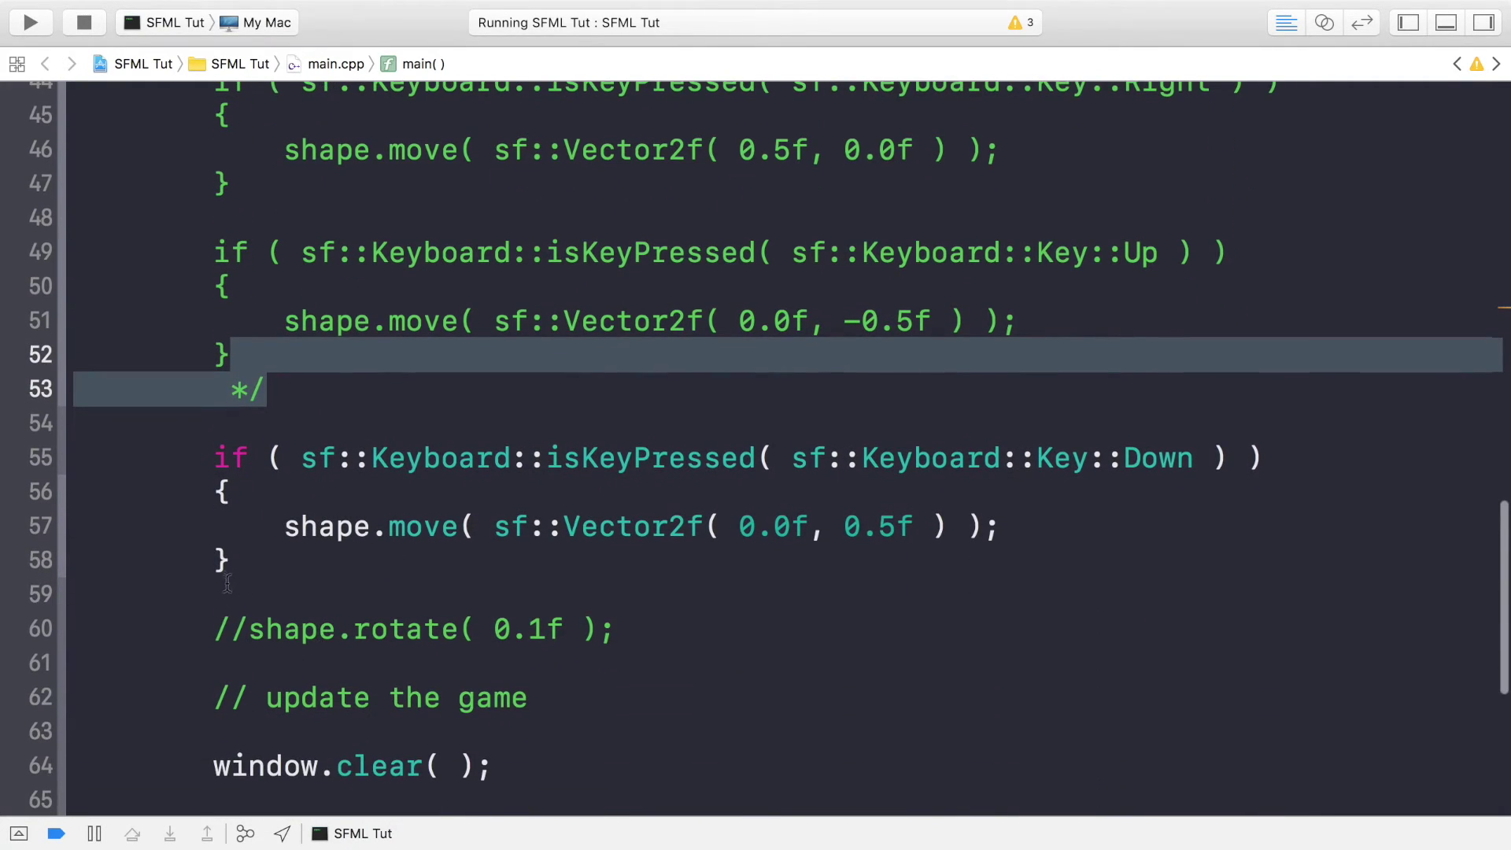
Switch to the Awesome Game space and use the arrow keys to push the rectangle lower
key("ctrl+Left")
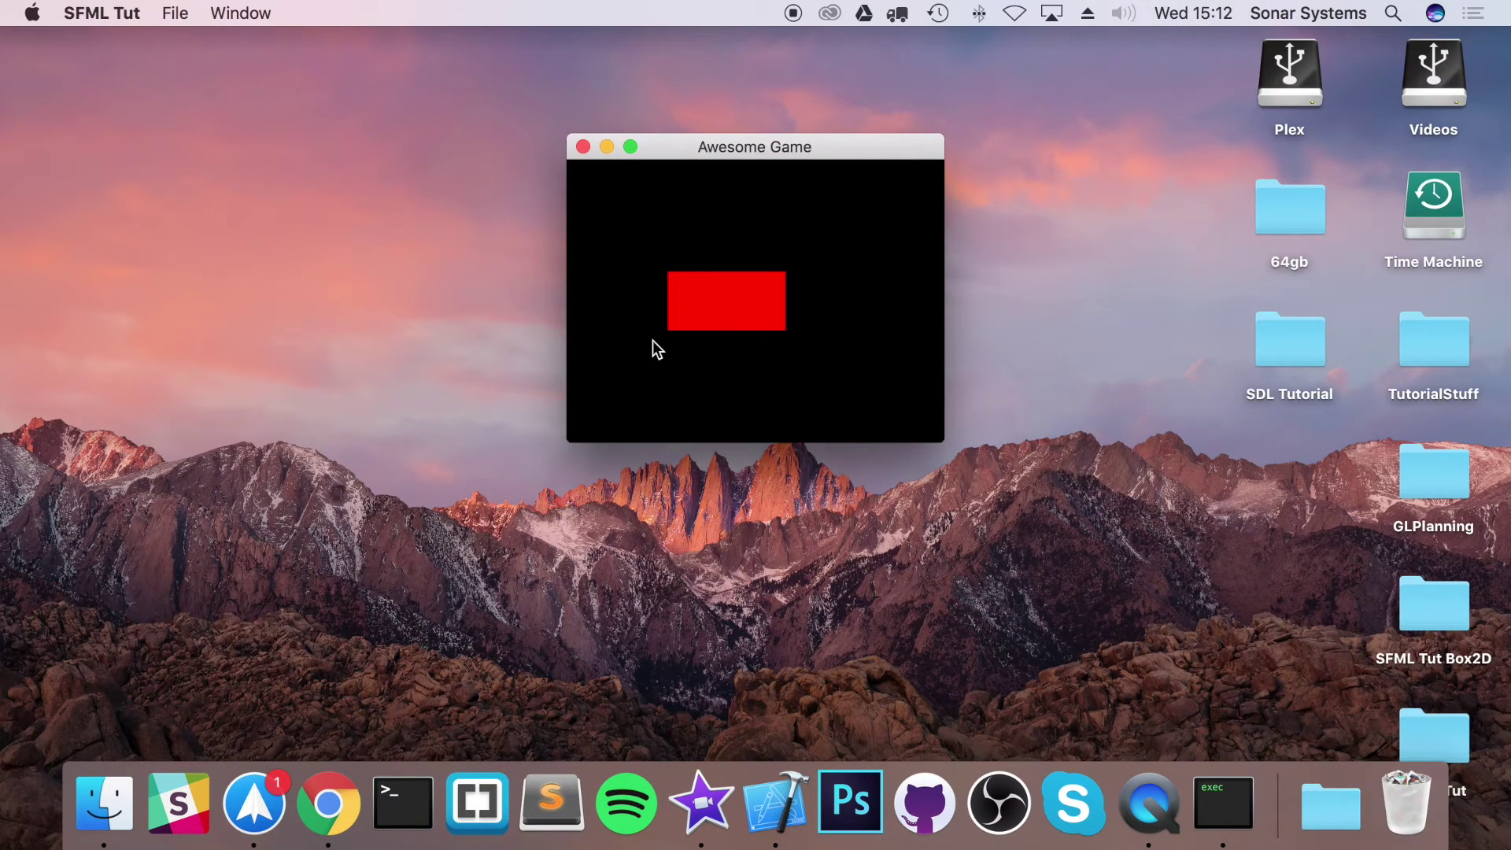
key("Down")
key("Down")
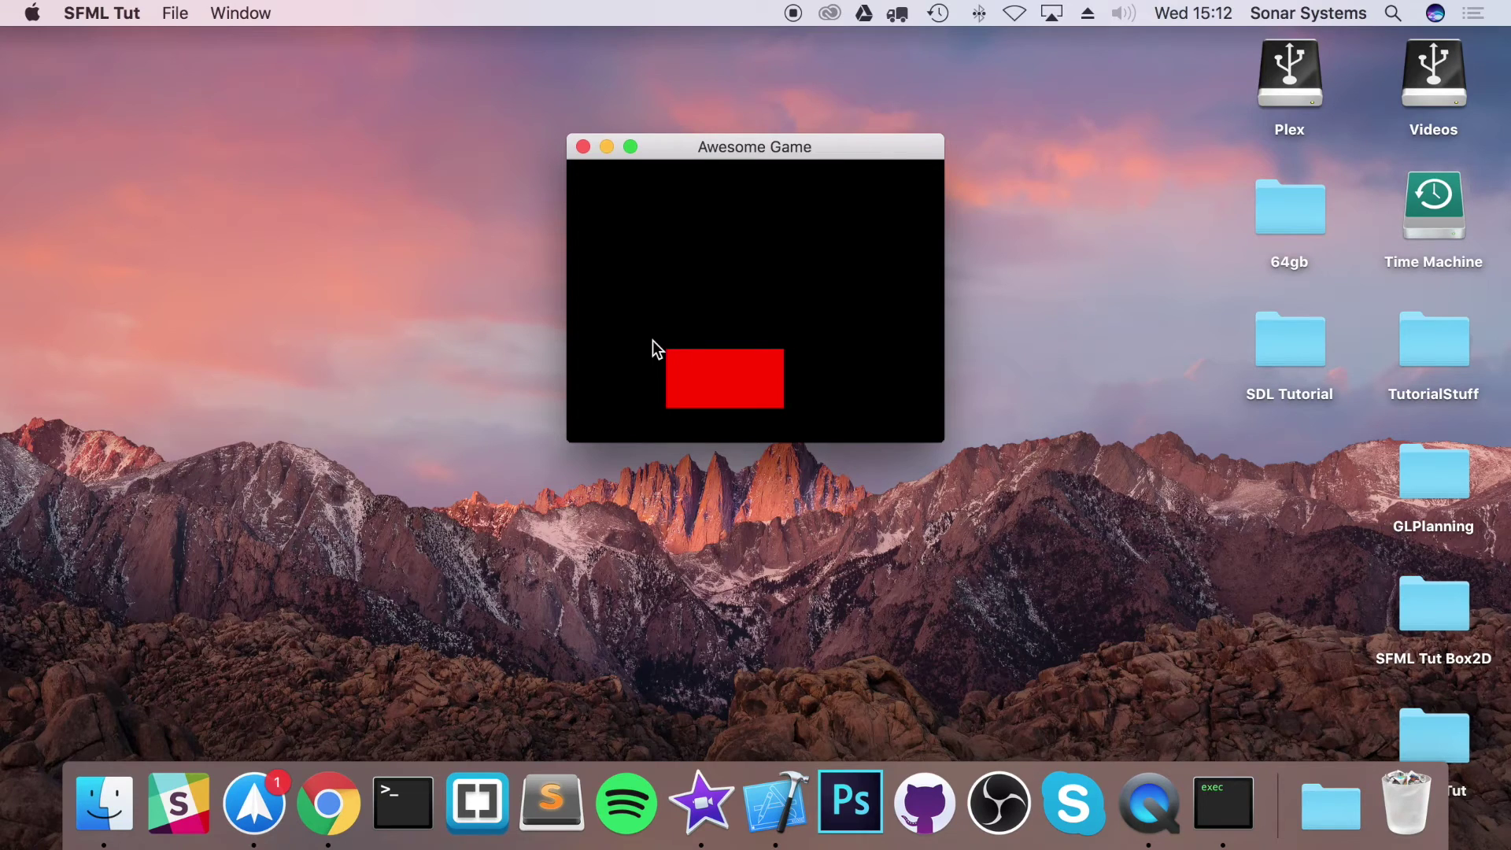
key("Left")
key("Down")
Change line 31's left offset from -0.5f to -5.0f and relaunch the game
key("ctrl+Right")
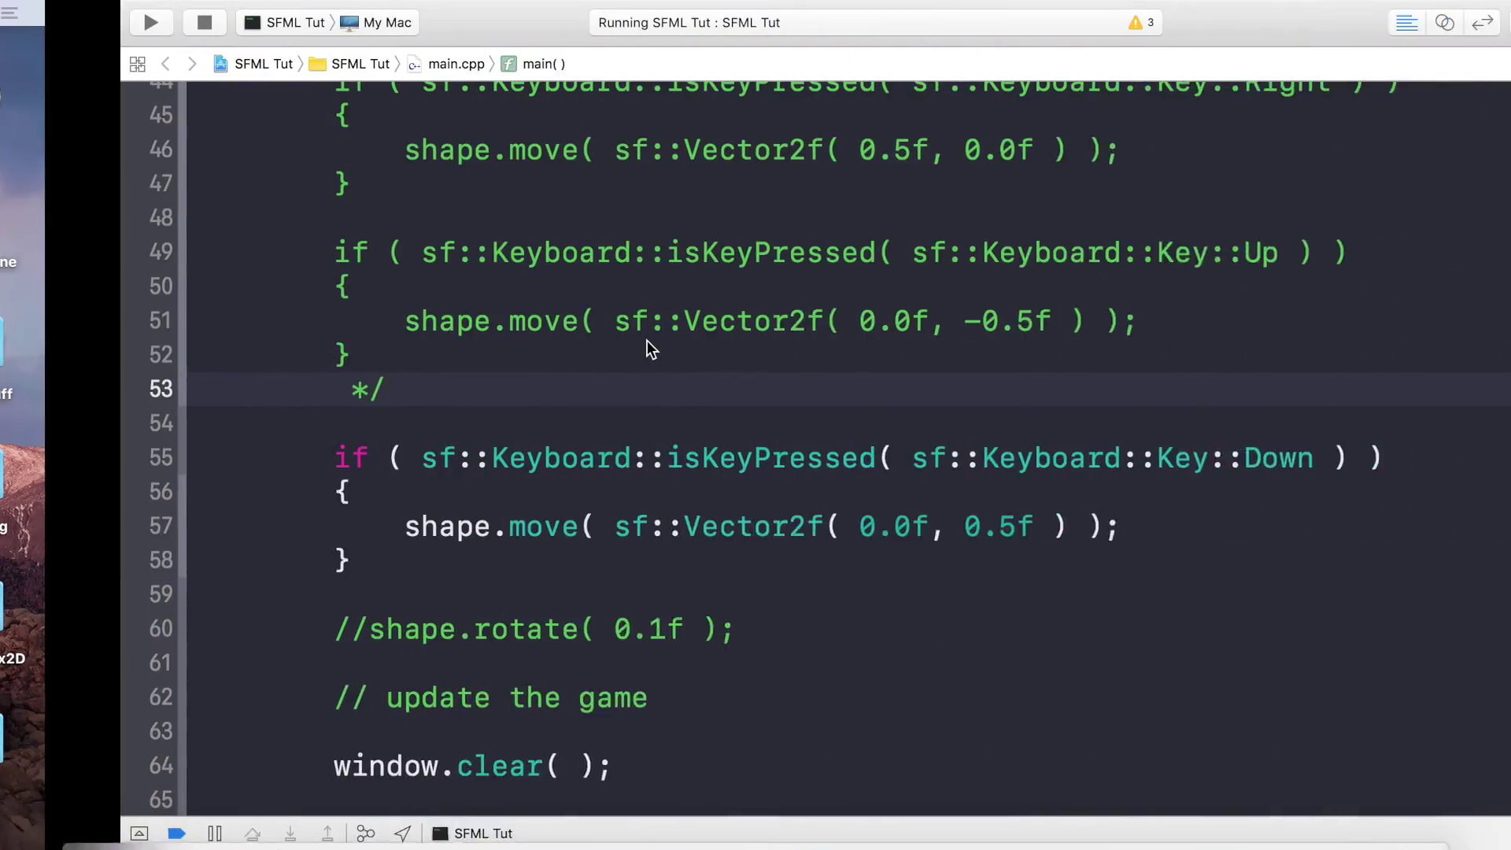
scroll(672, 352, "up", 10)
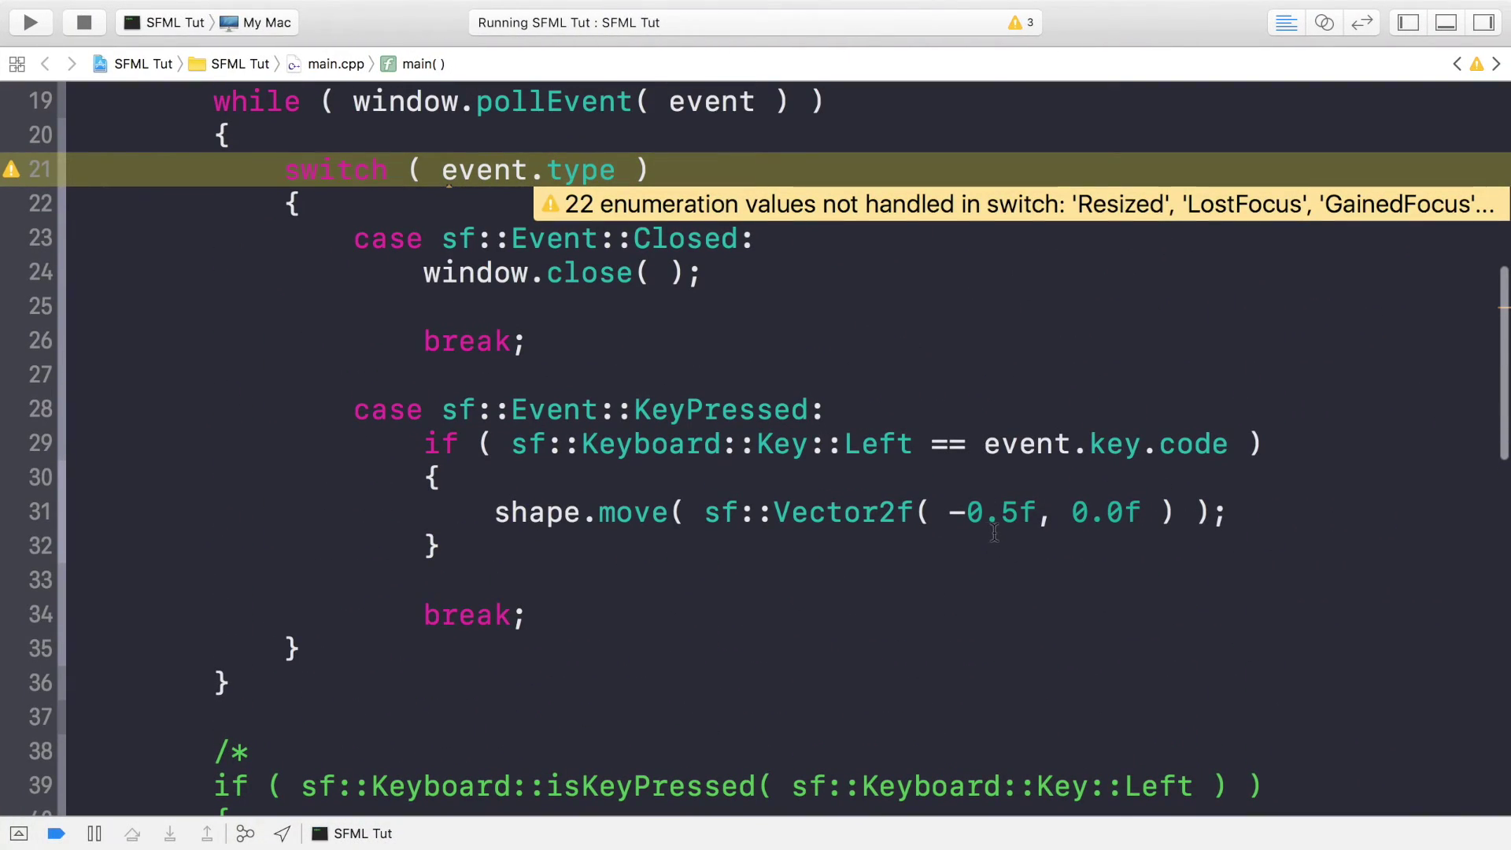
left_click(1012, 513)
key("Left")
key("BackSpace")
key("BackSpace")
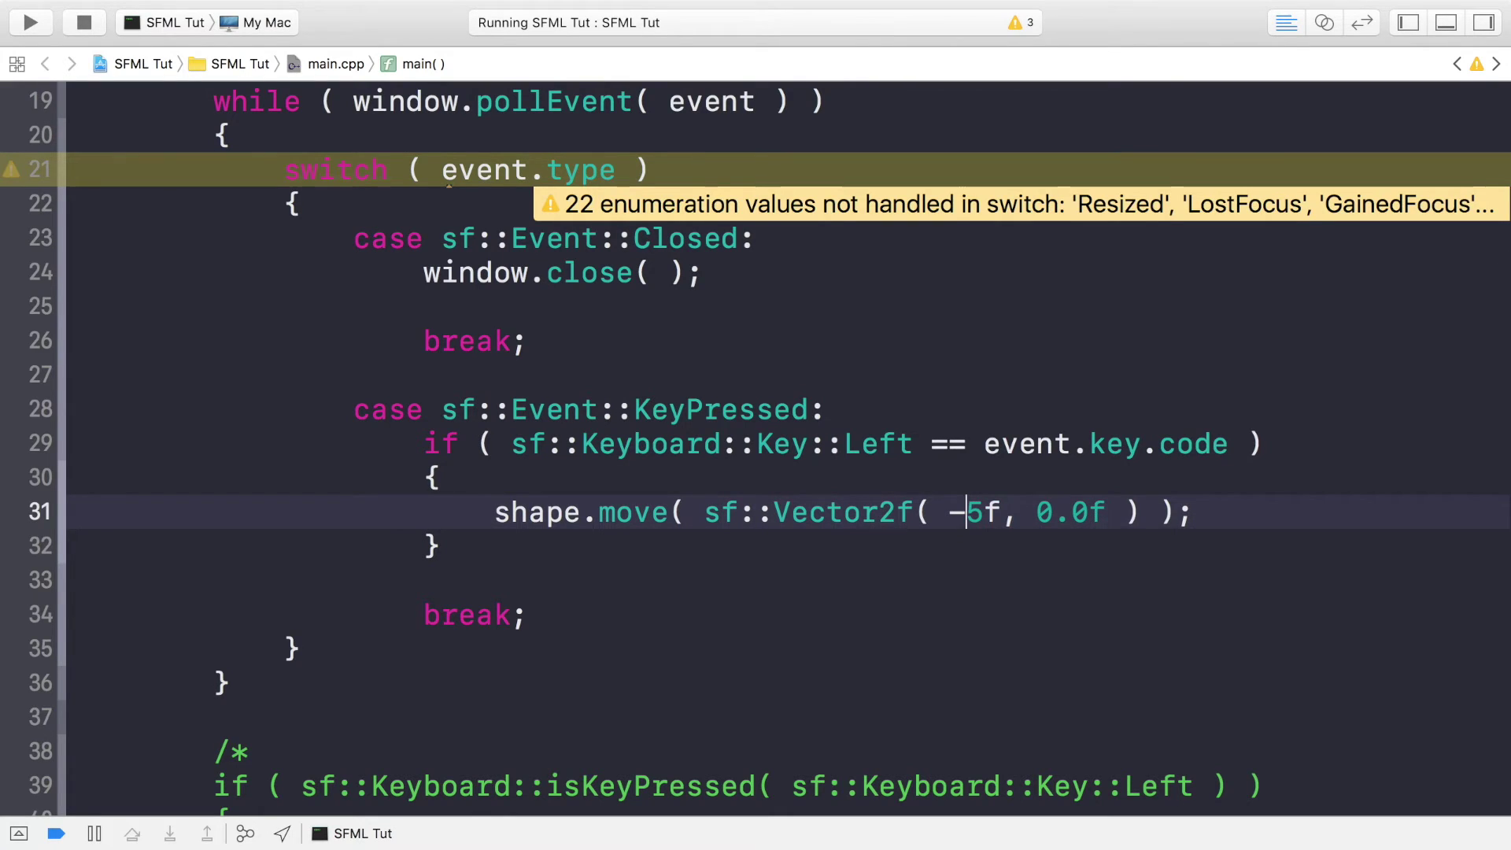
type(".0")
key("super+r")
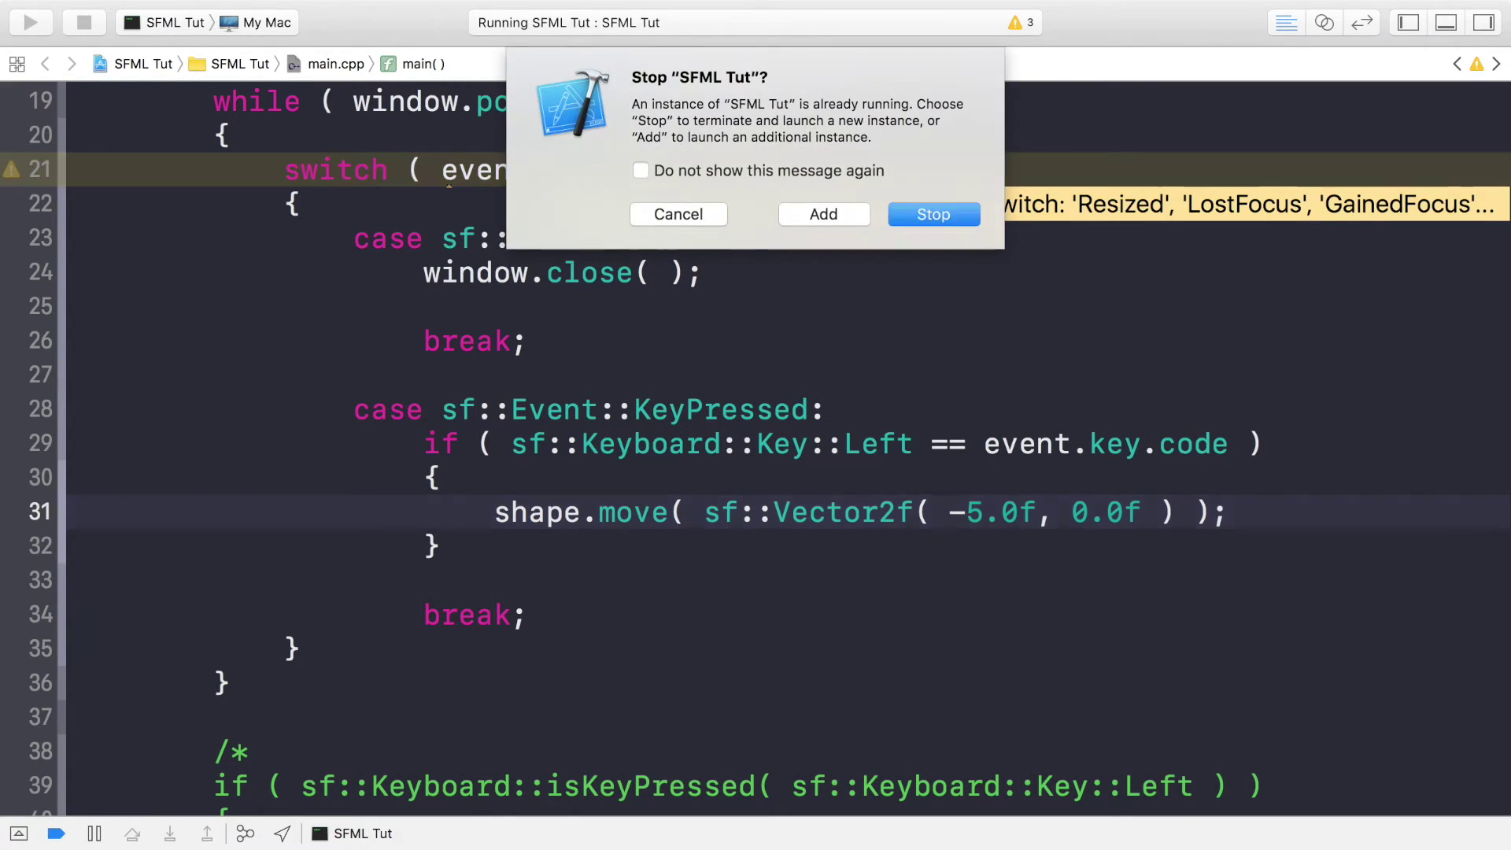
key("Return")
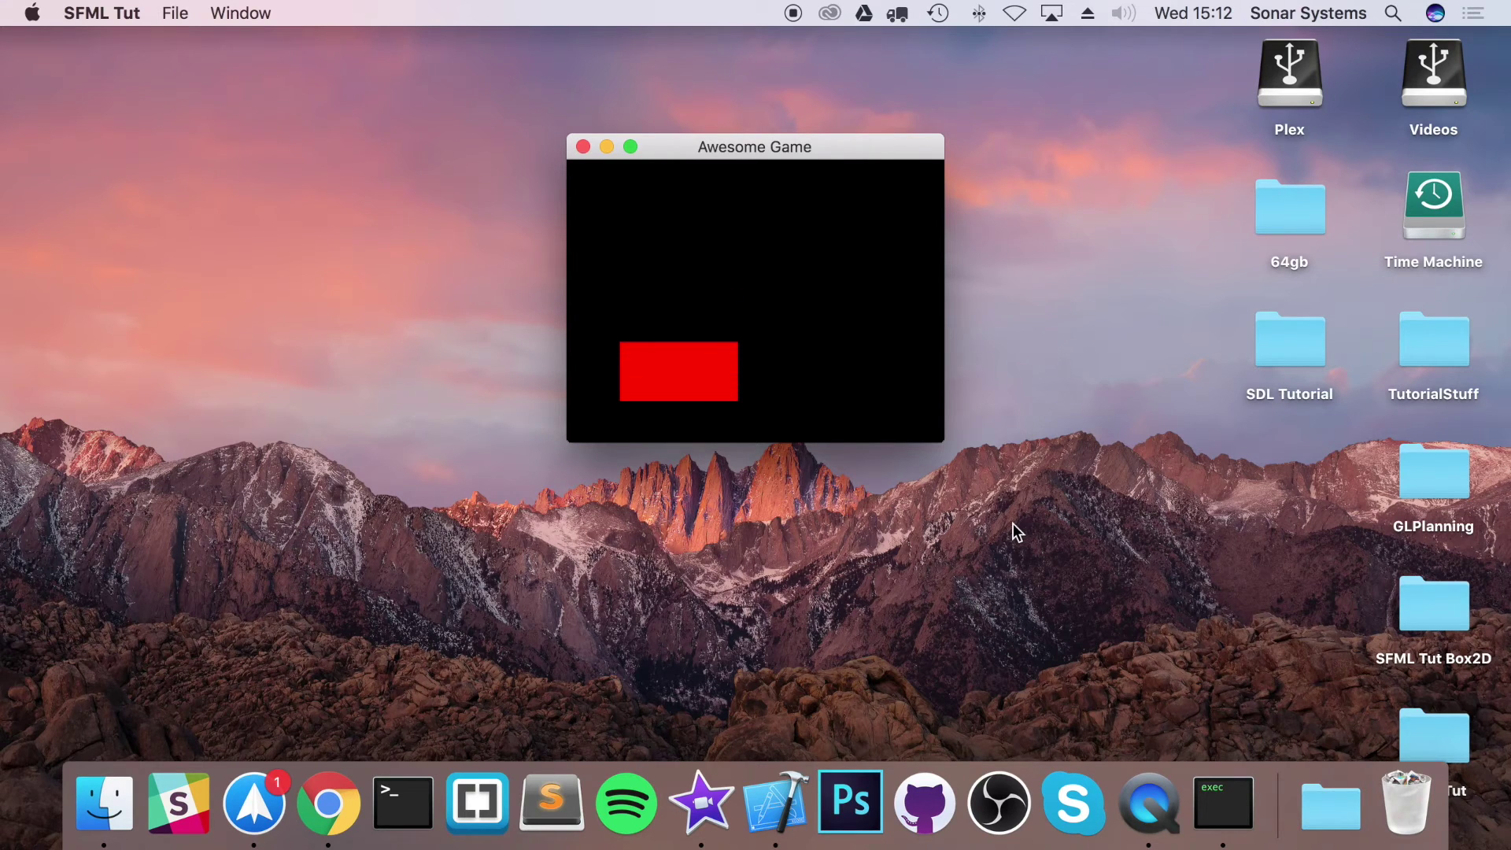
key("ctrl+Right")
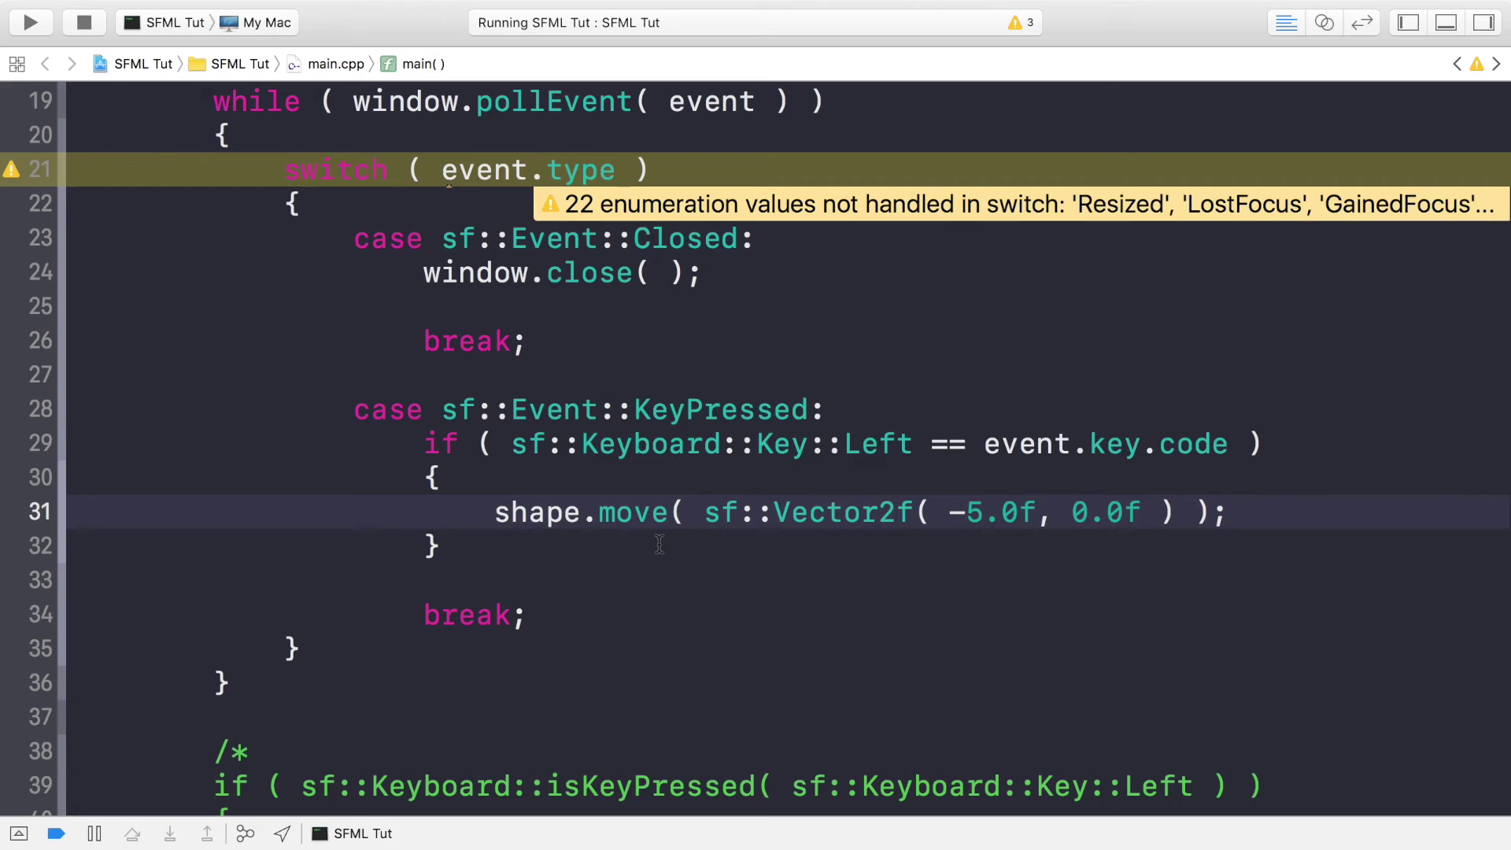
scroll(659, 543, "down", 5)
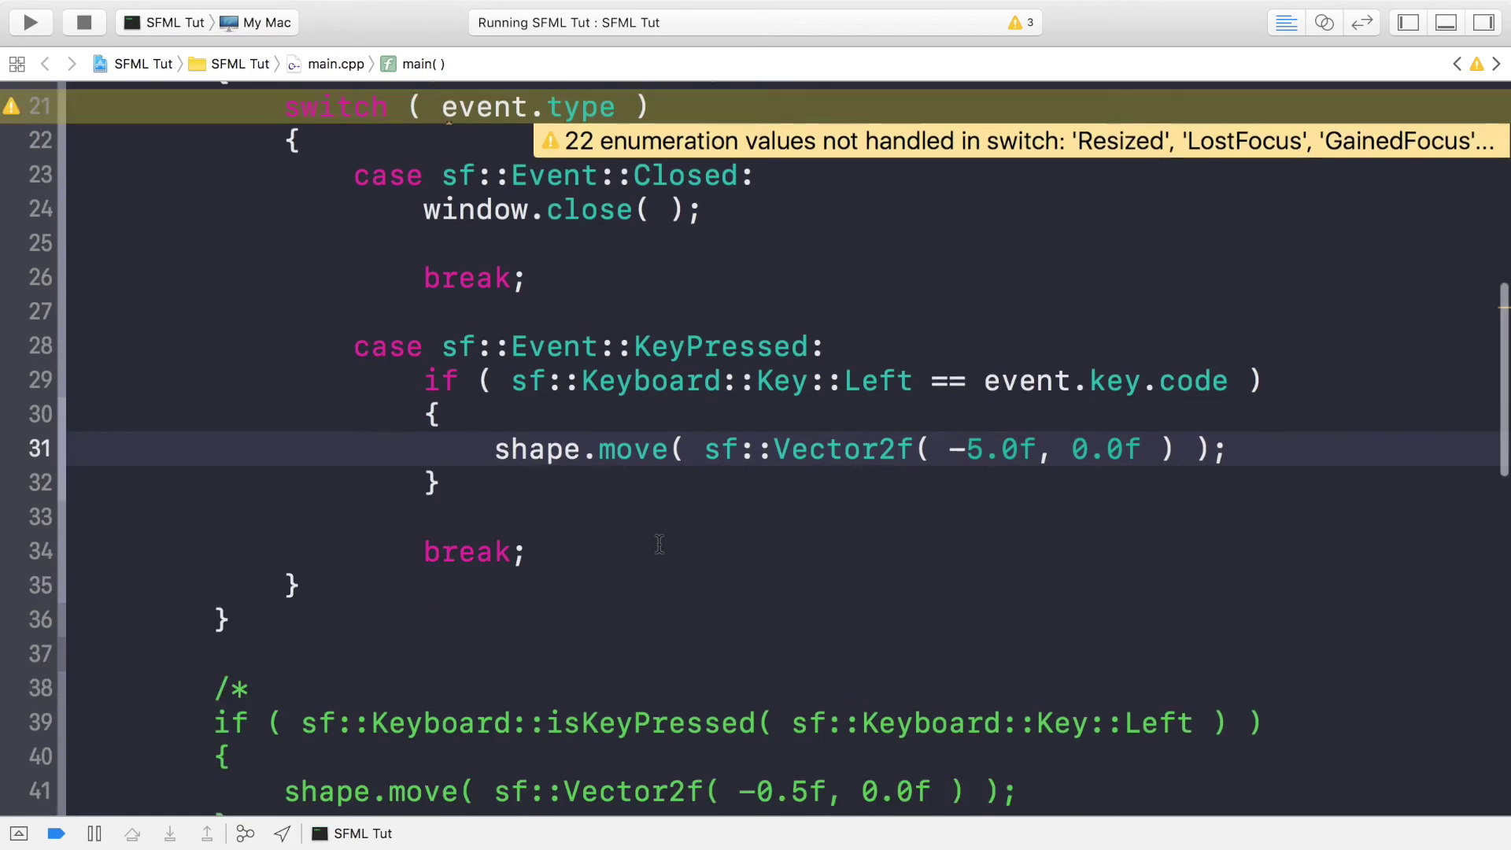
scroll(659, 543, "down", 5)
left_click(647, 705)
left_click_drag(647, 705, 402, 478)
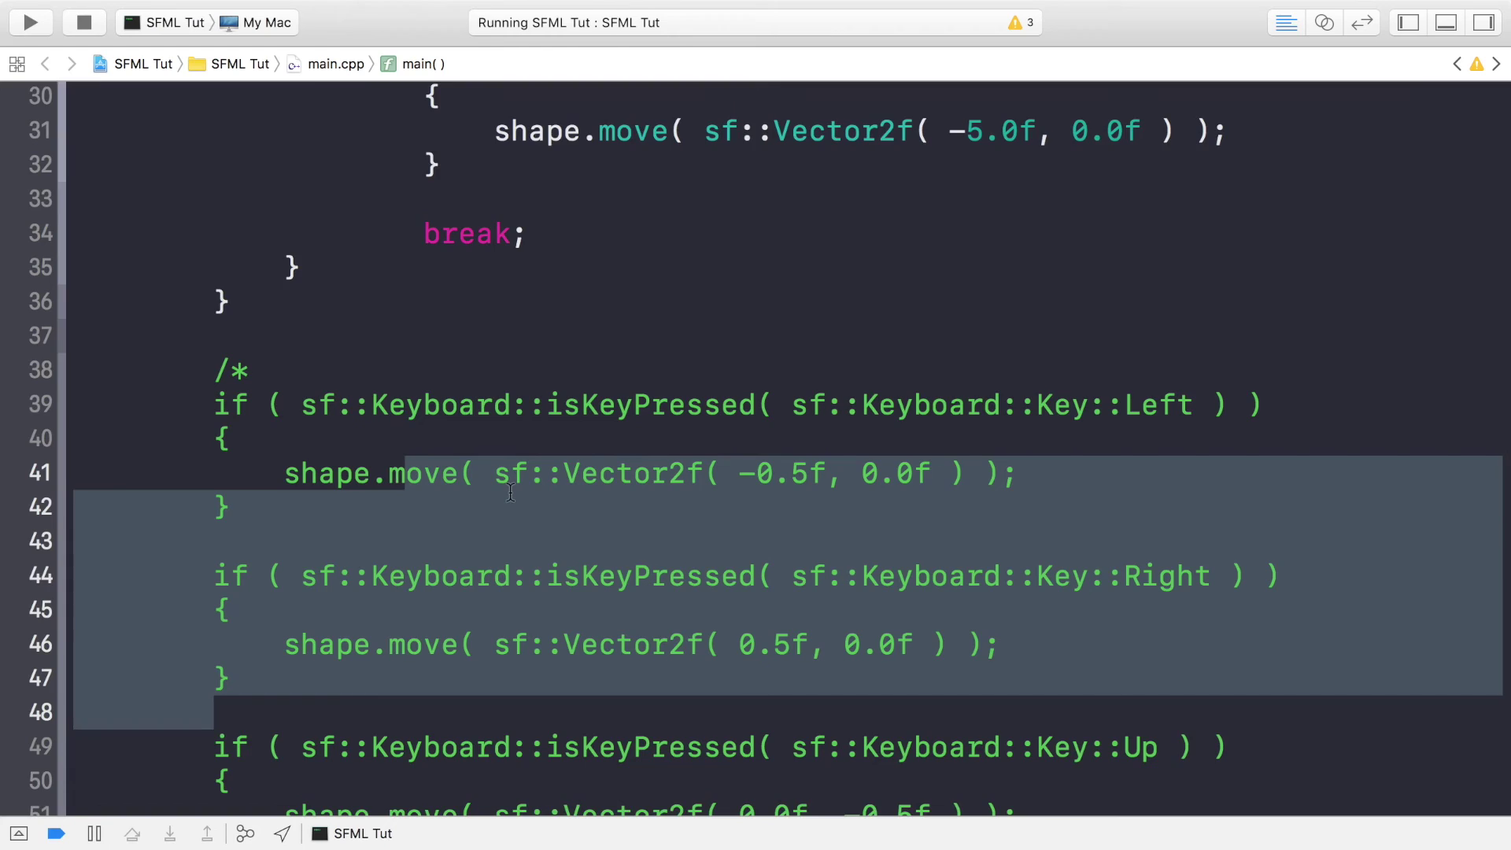
scroll(402, 531, "down", 4)
scroll(405, 695, "down", 3)
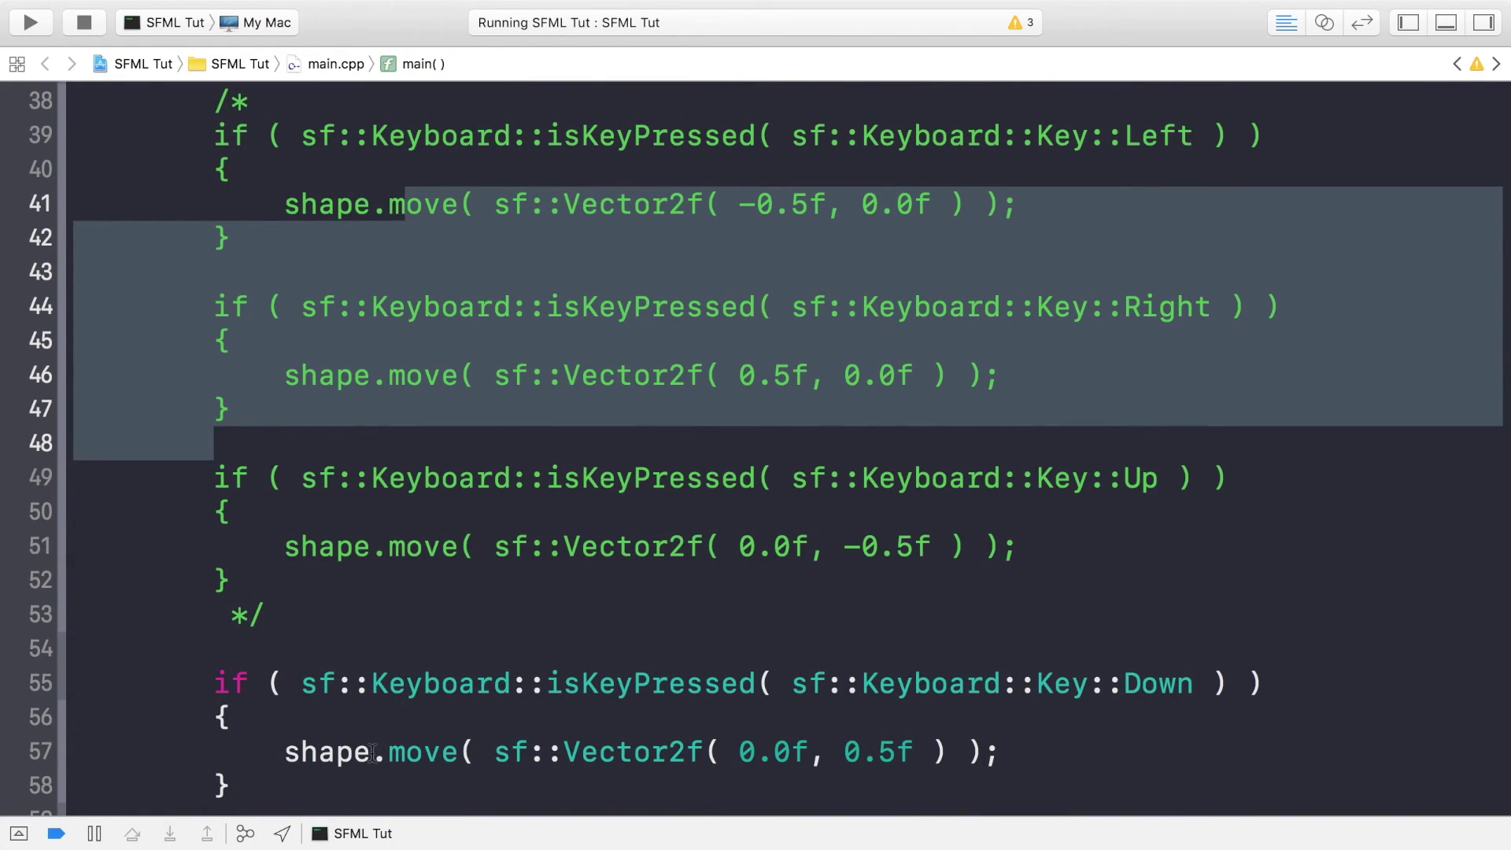
scroll(613, 585, "up", 5)
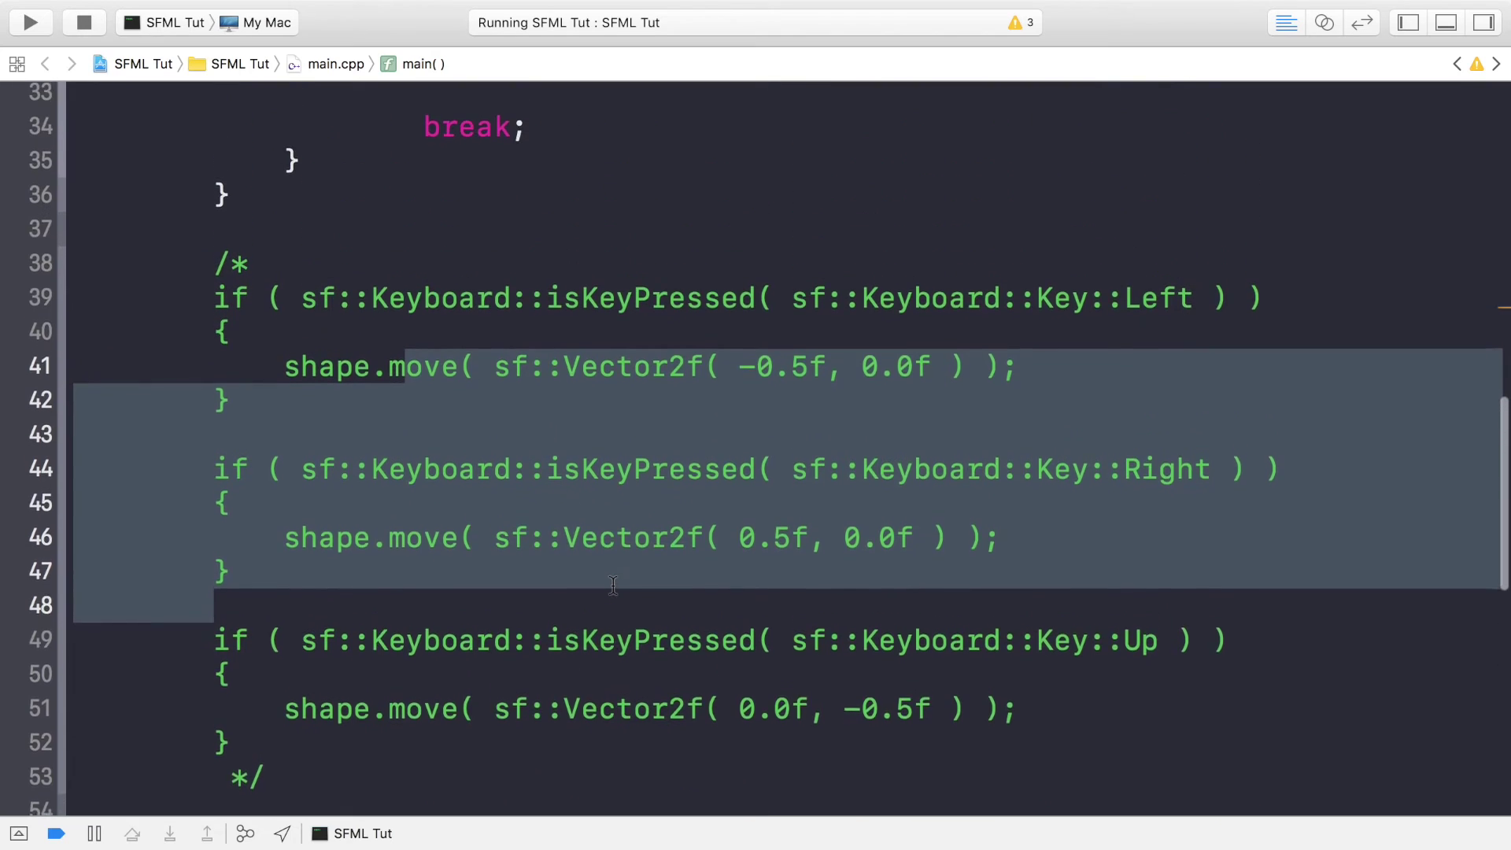
scroll(613, 586, "up", 5)
scroll(612, 586, "up", 3)
left_click(457, 538)
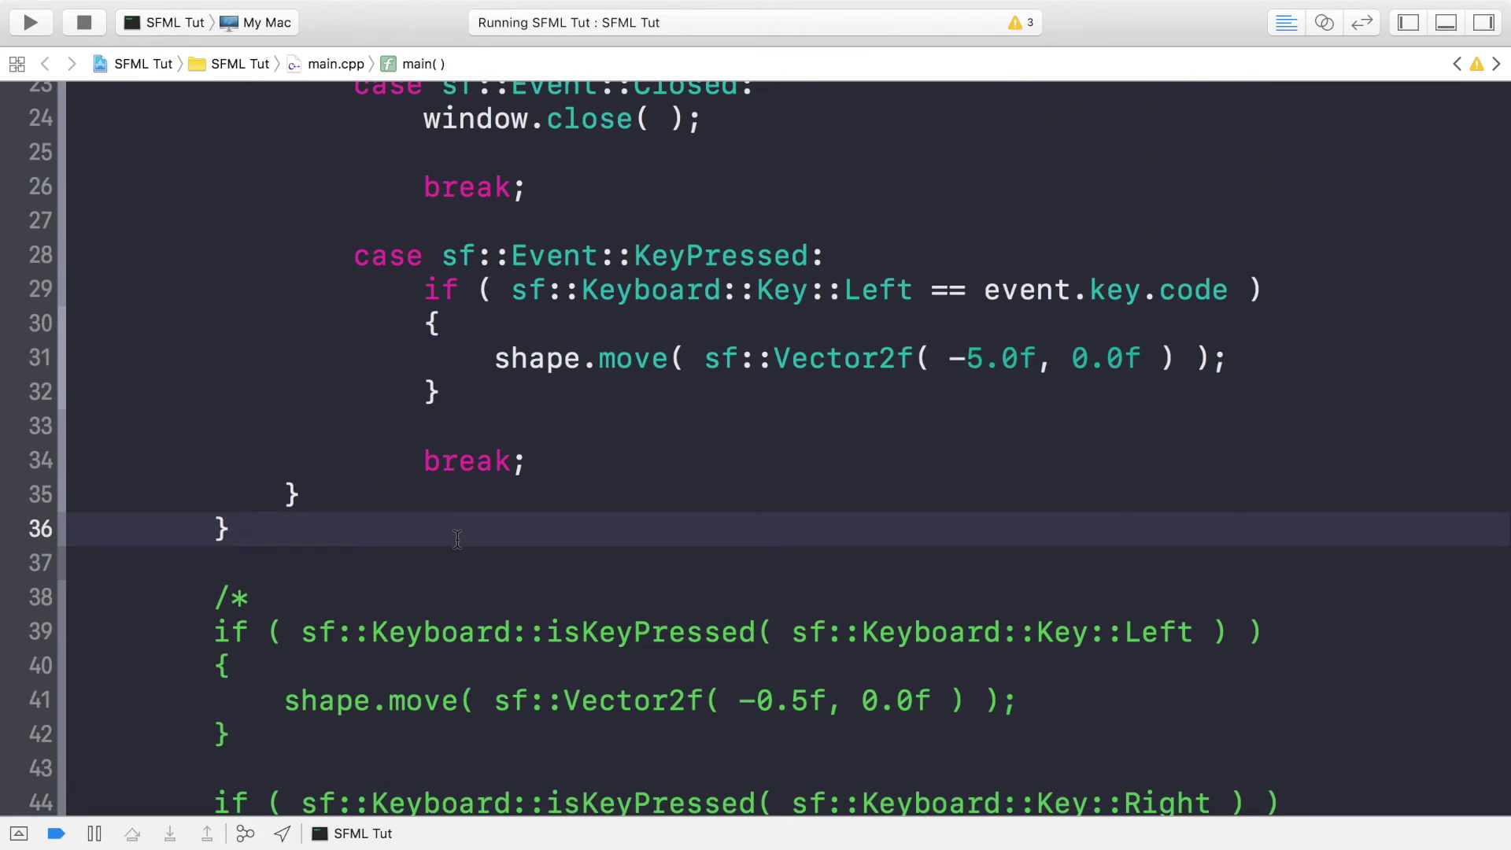